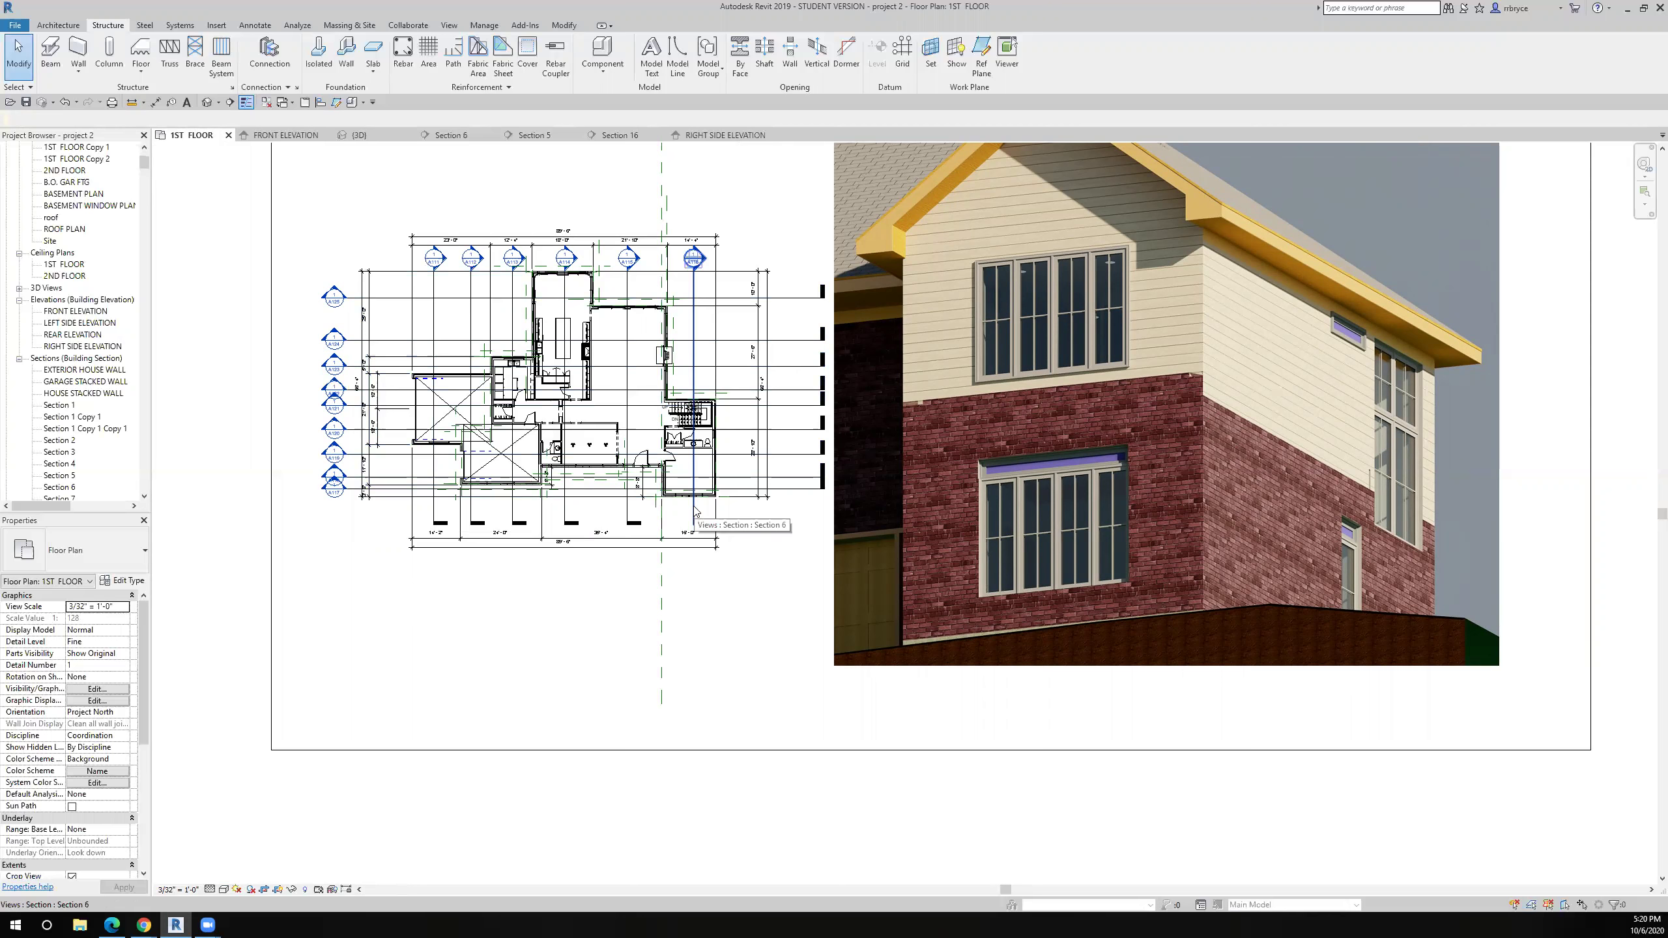
Open the Section 6 view from its section line in the first floor plan and set its visual style to Hidden Line
click(695, 507)
right_click(694, 507)
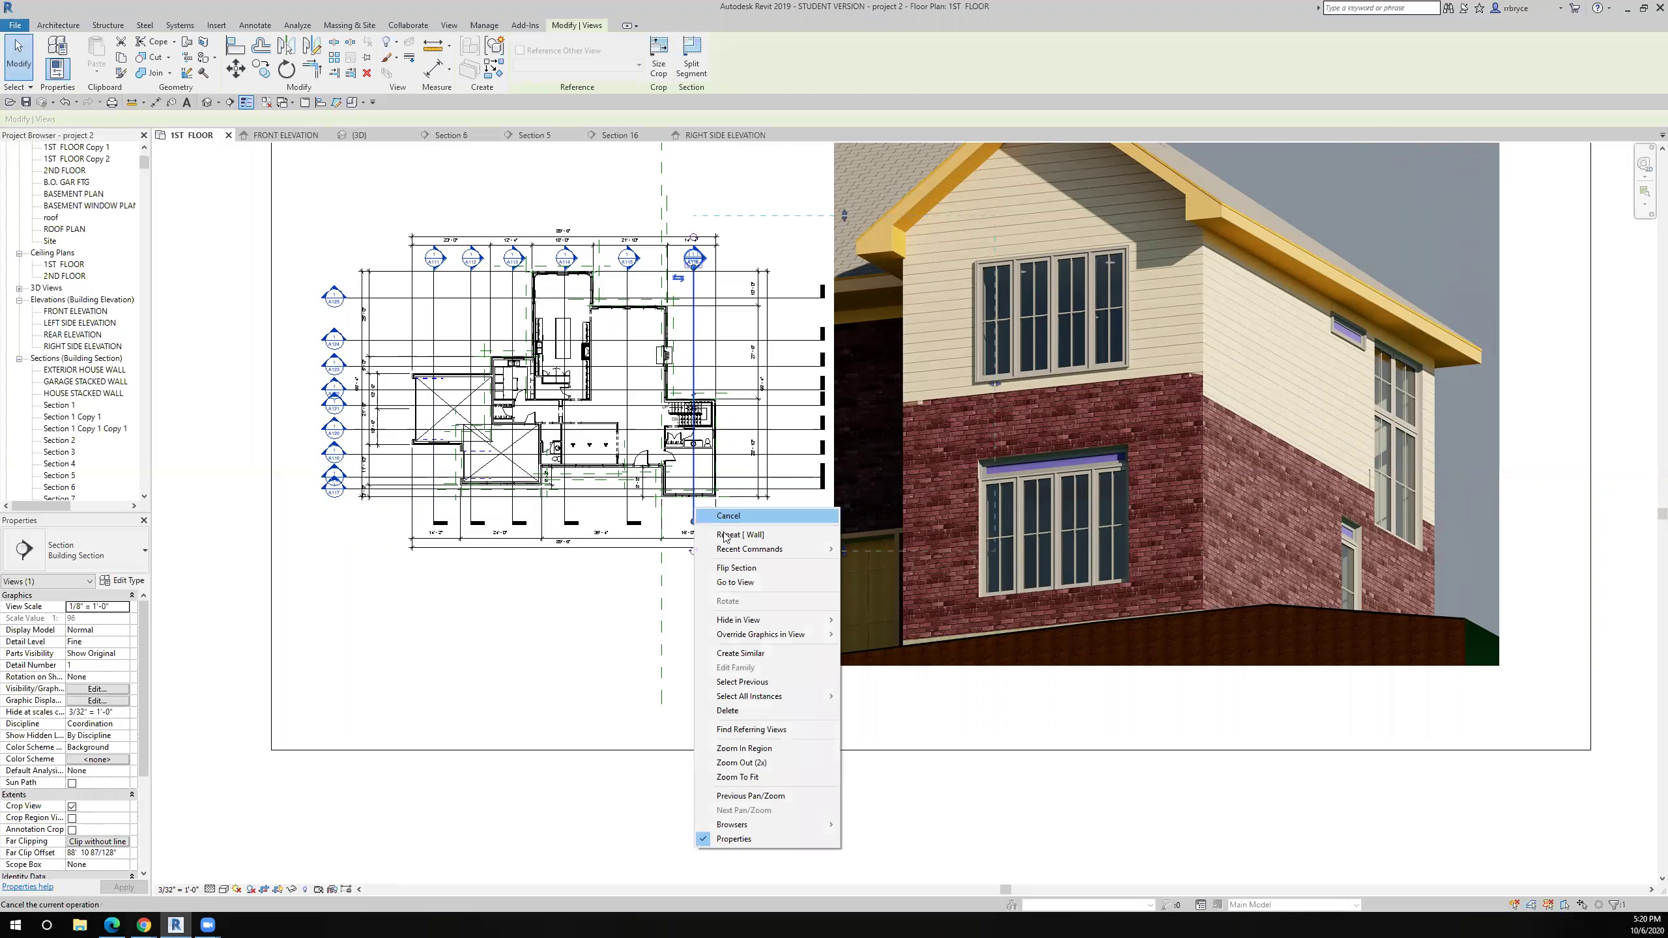
click(736, 582)
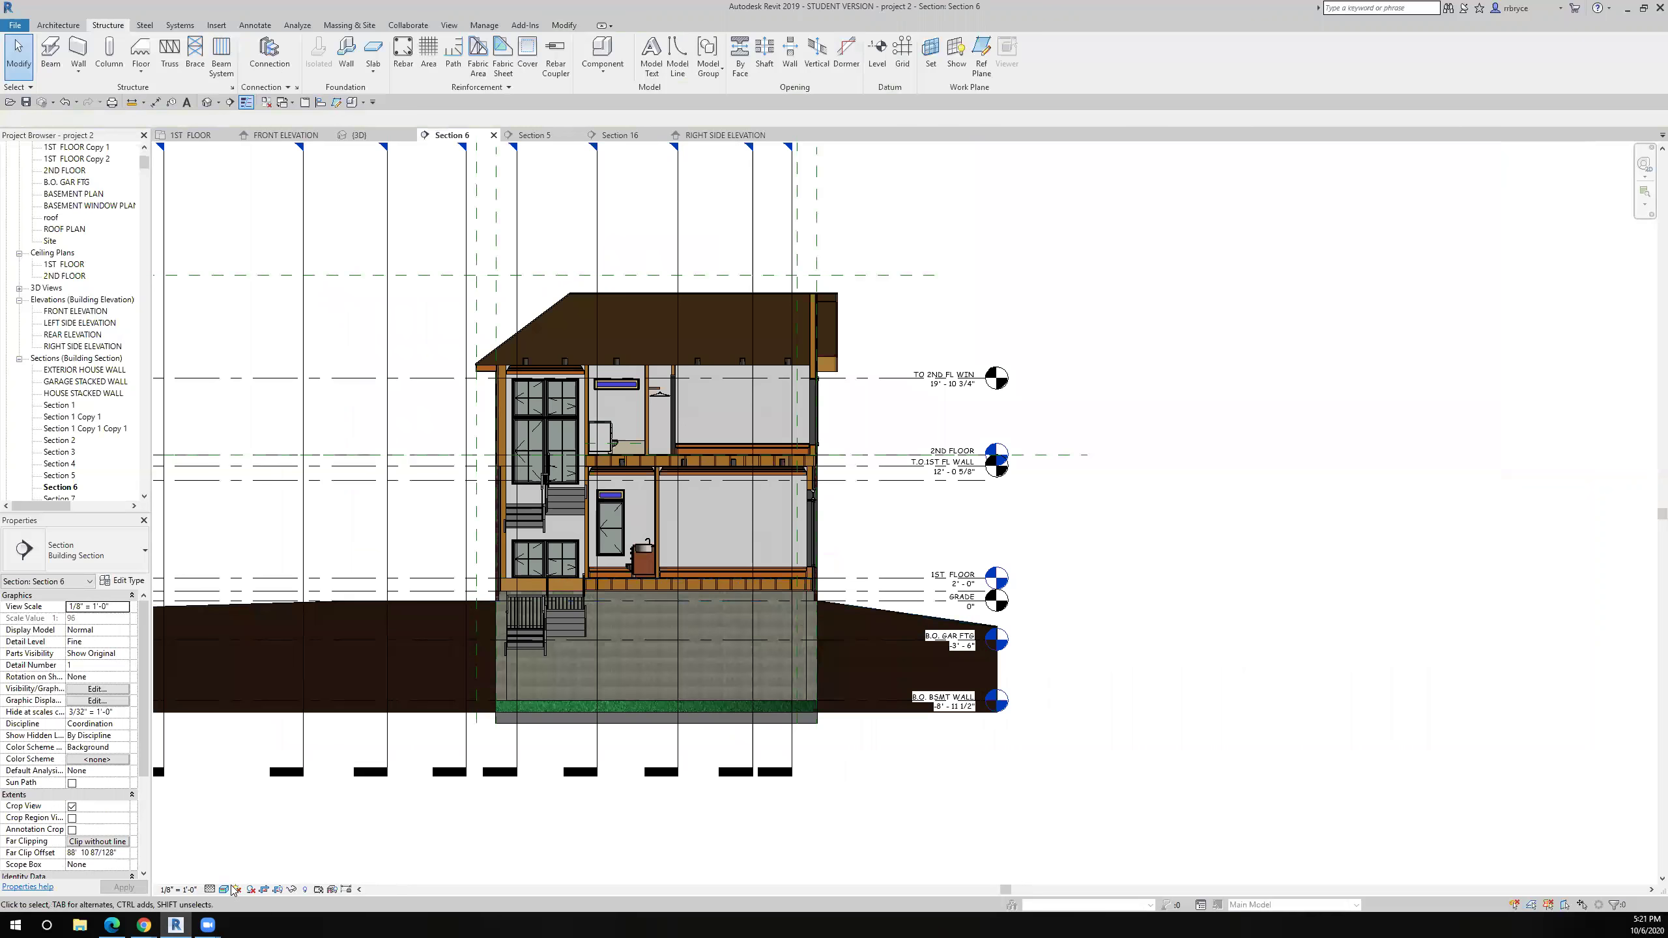
click(224, 889)
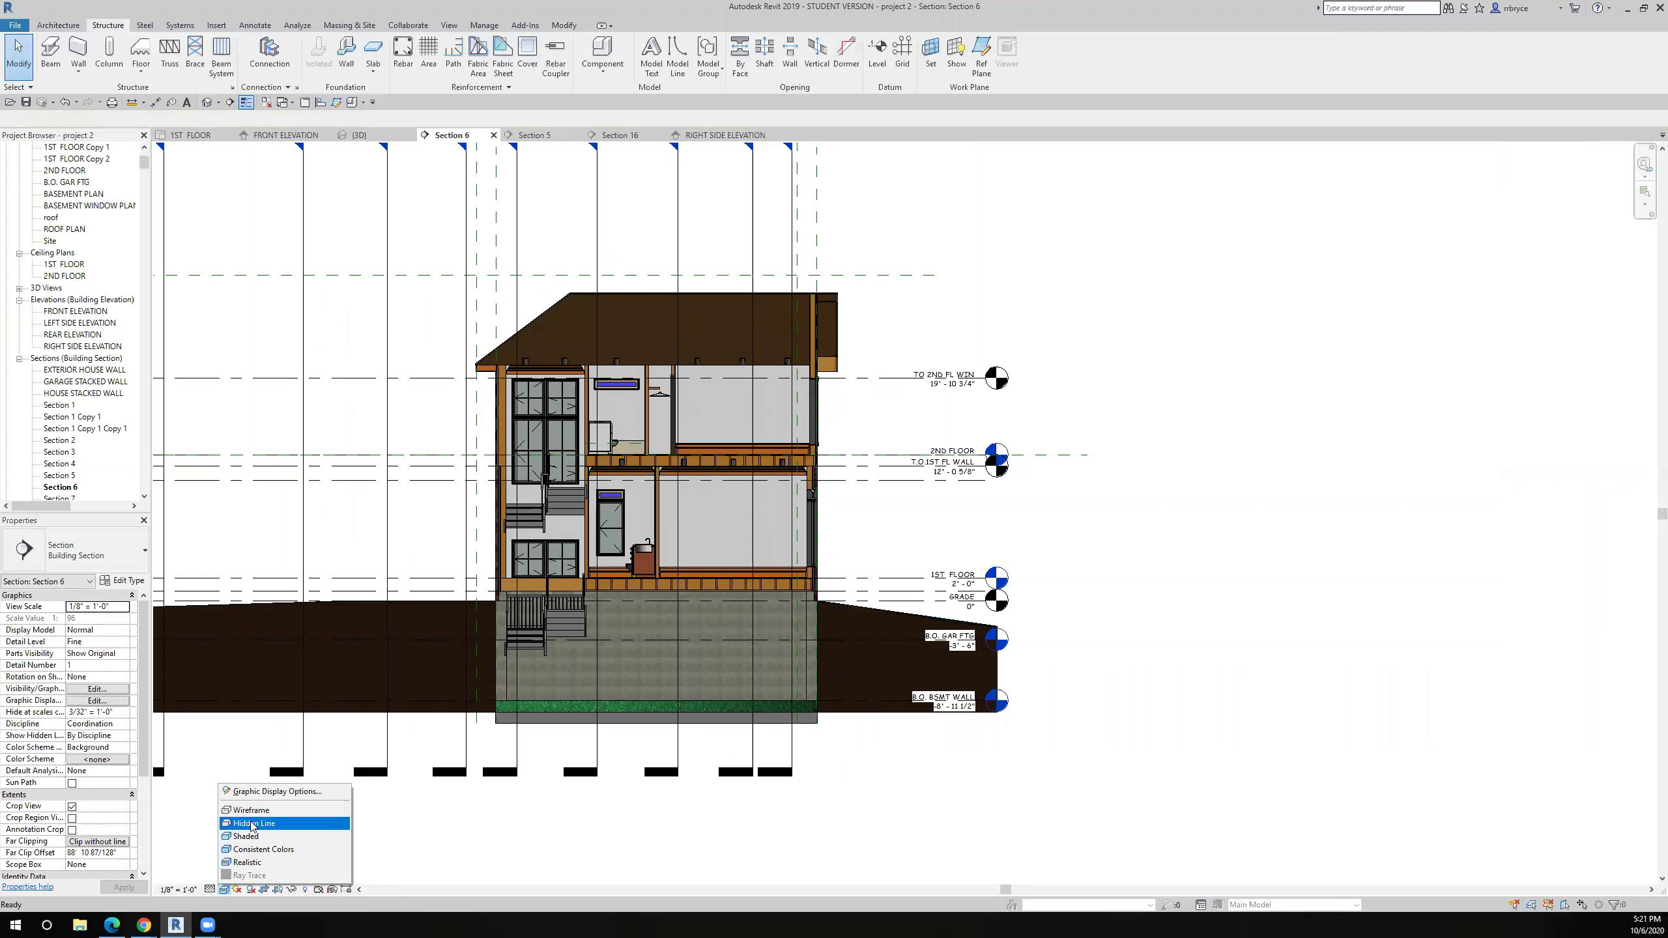
click(253, 824)
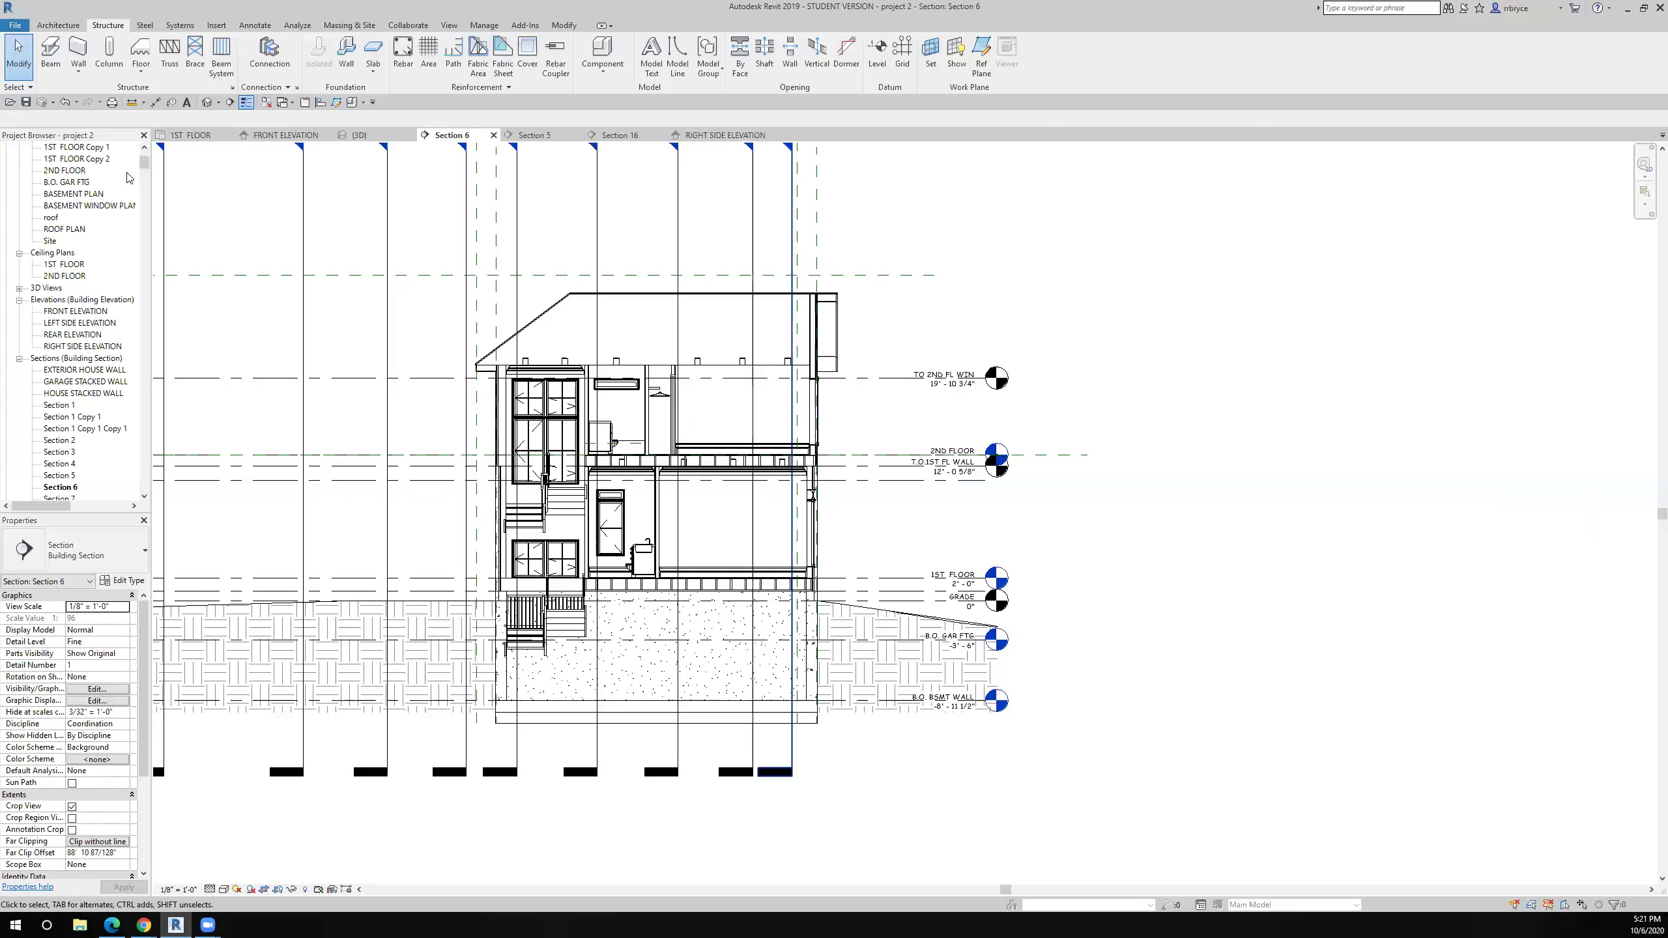
Temporarily hide the topography surface element in the 3D view
click(349, 139)
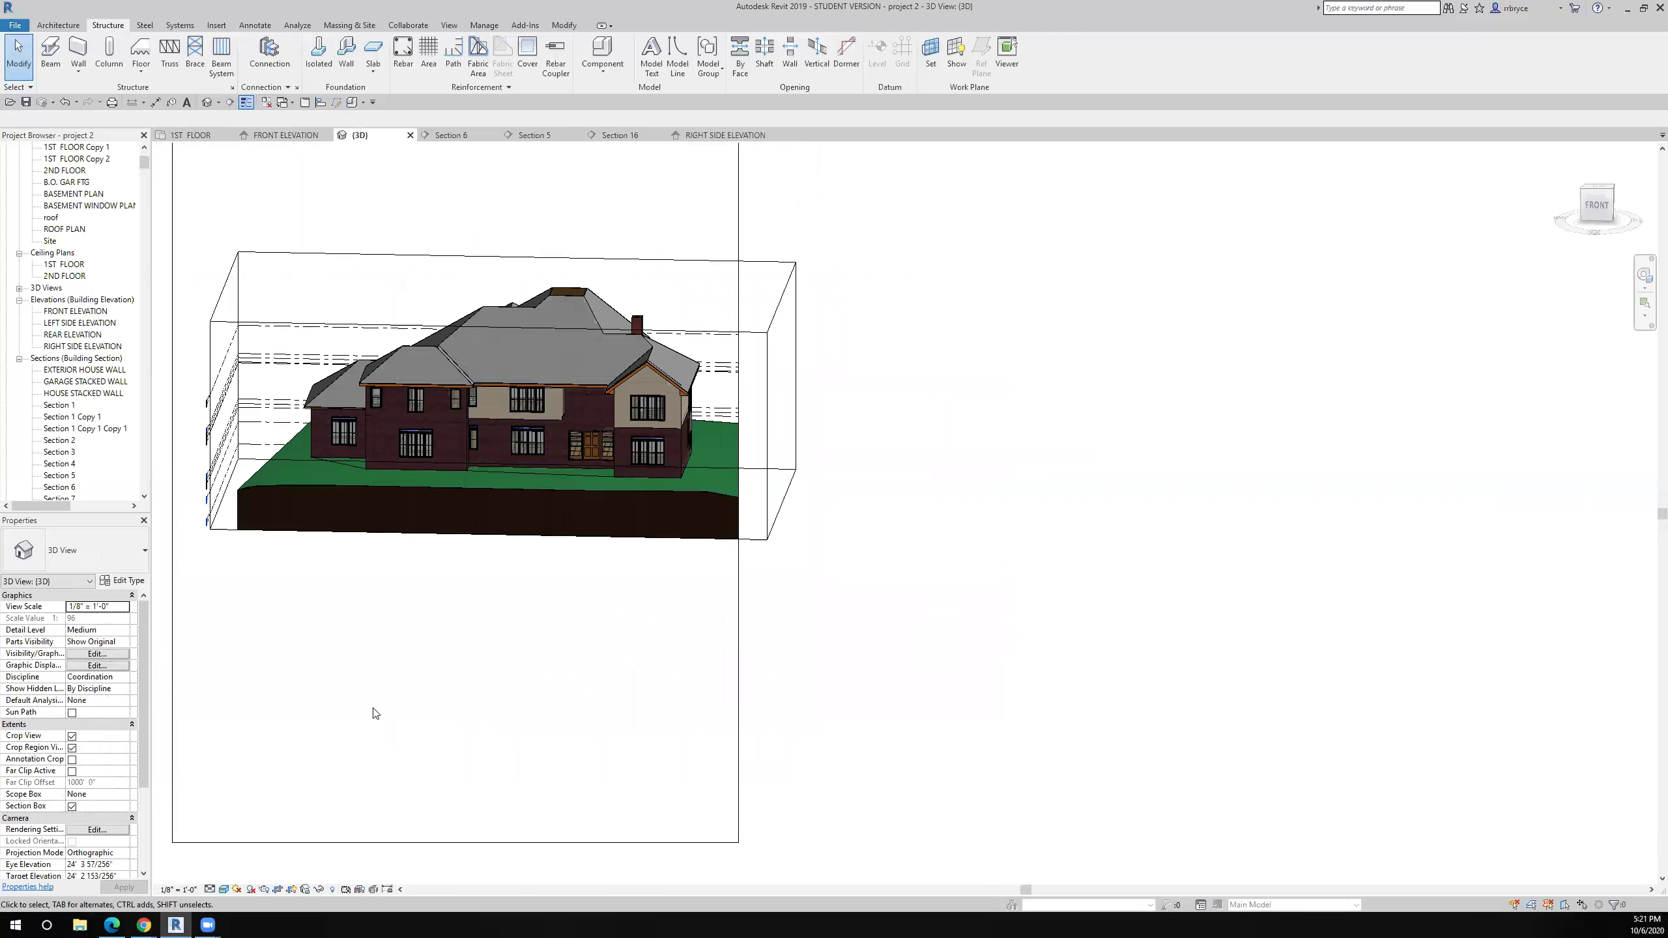
click(587, 504)
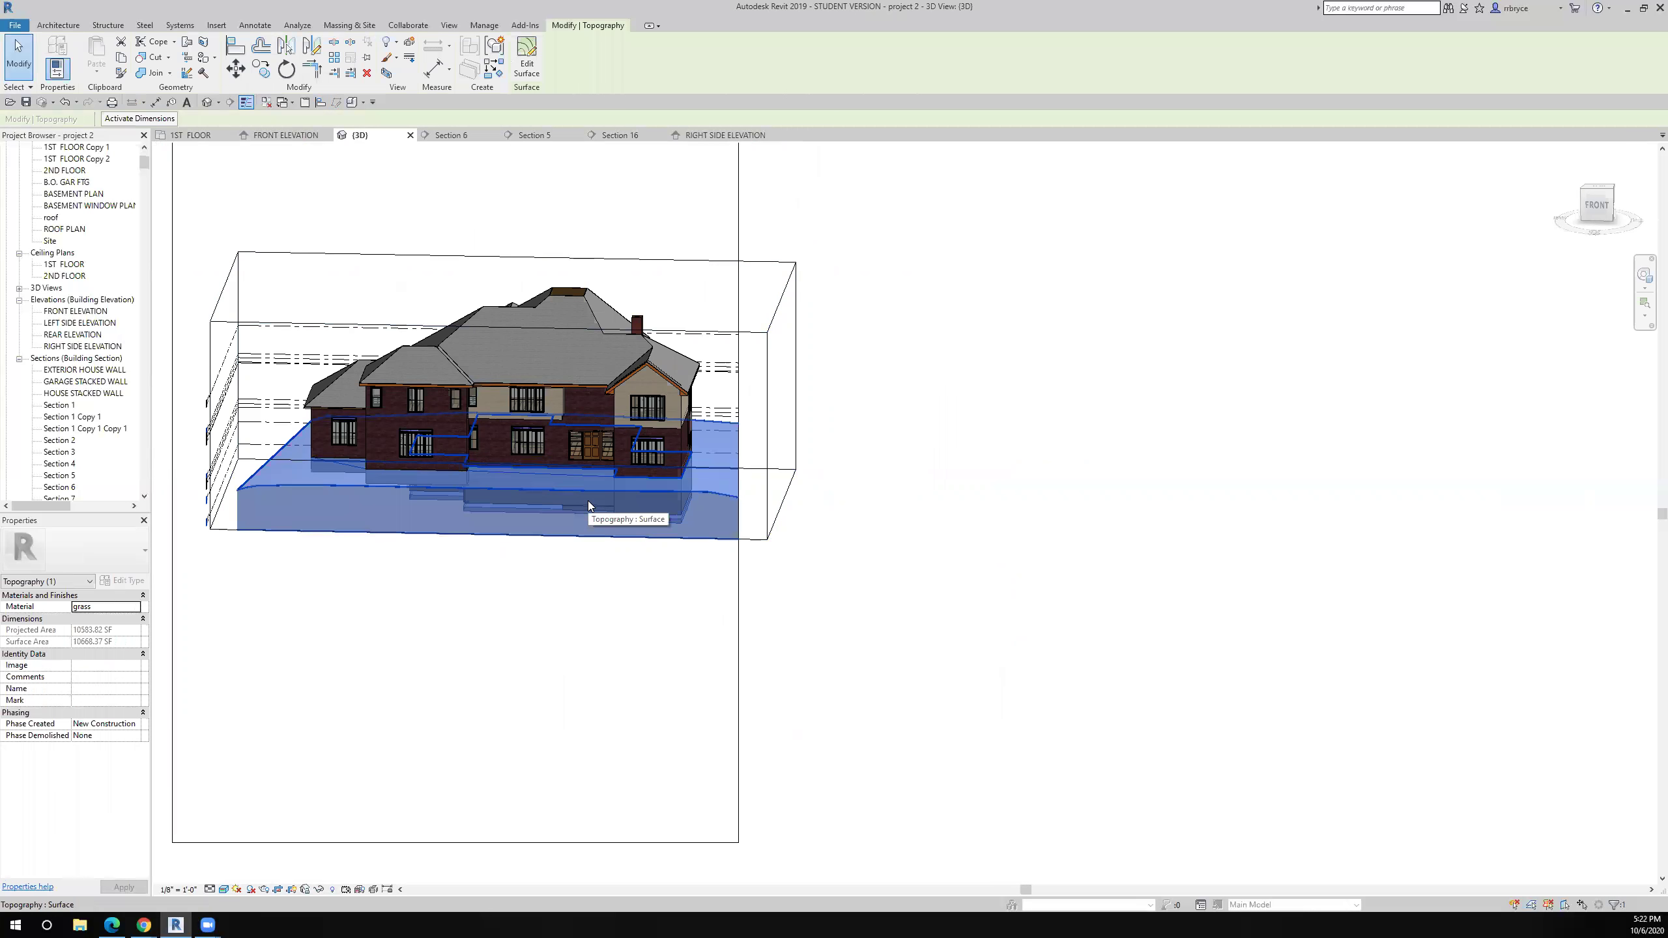
click(319, 889)
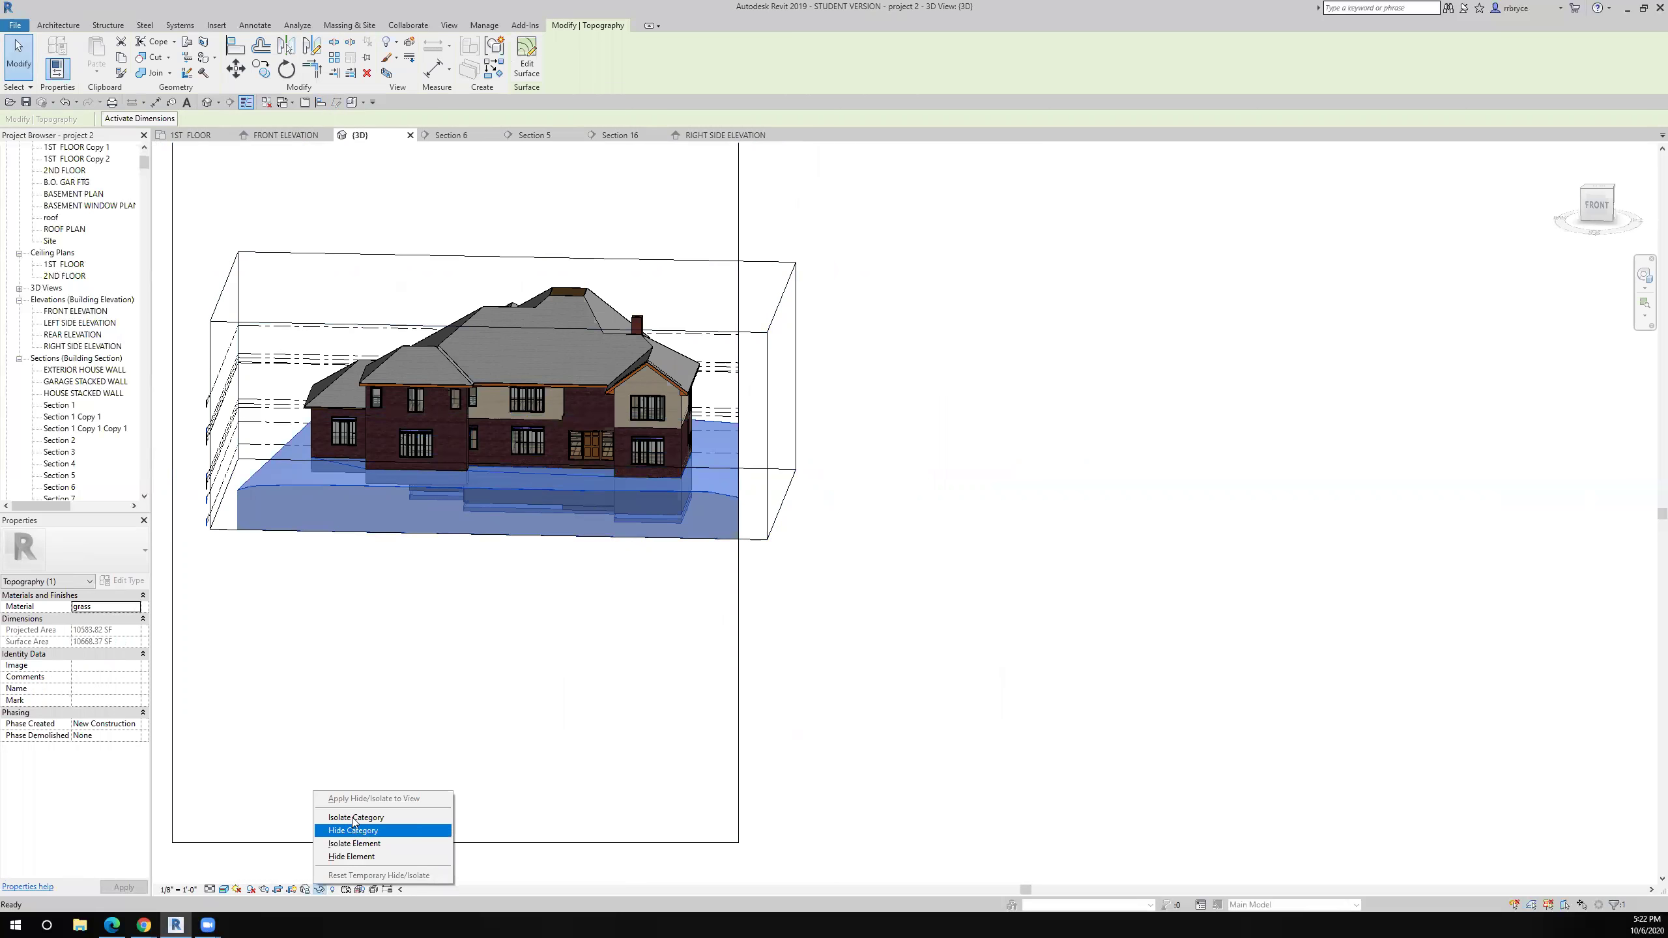
click(351, 856)
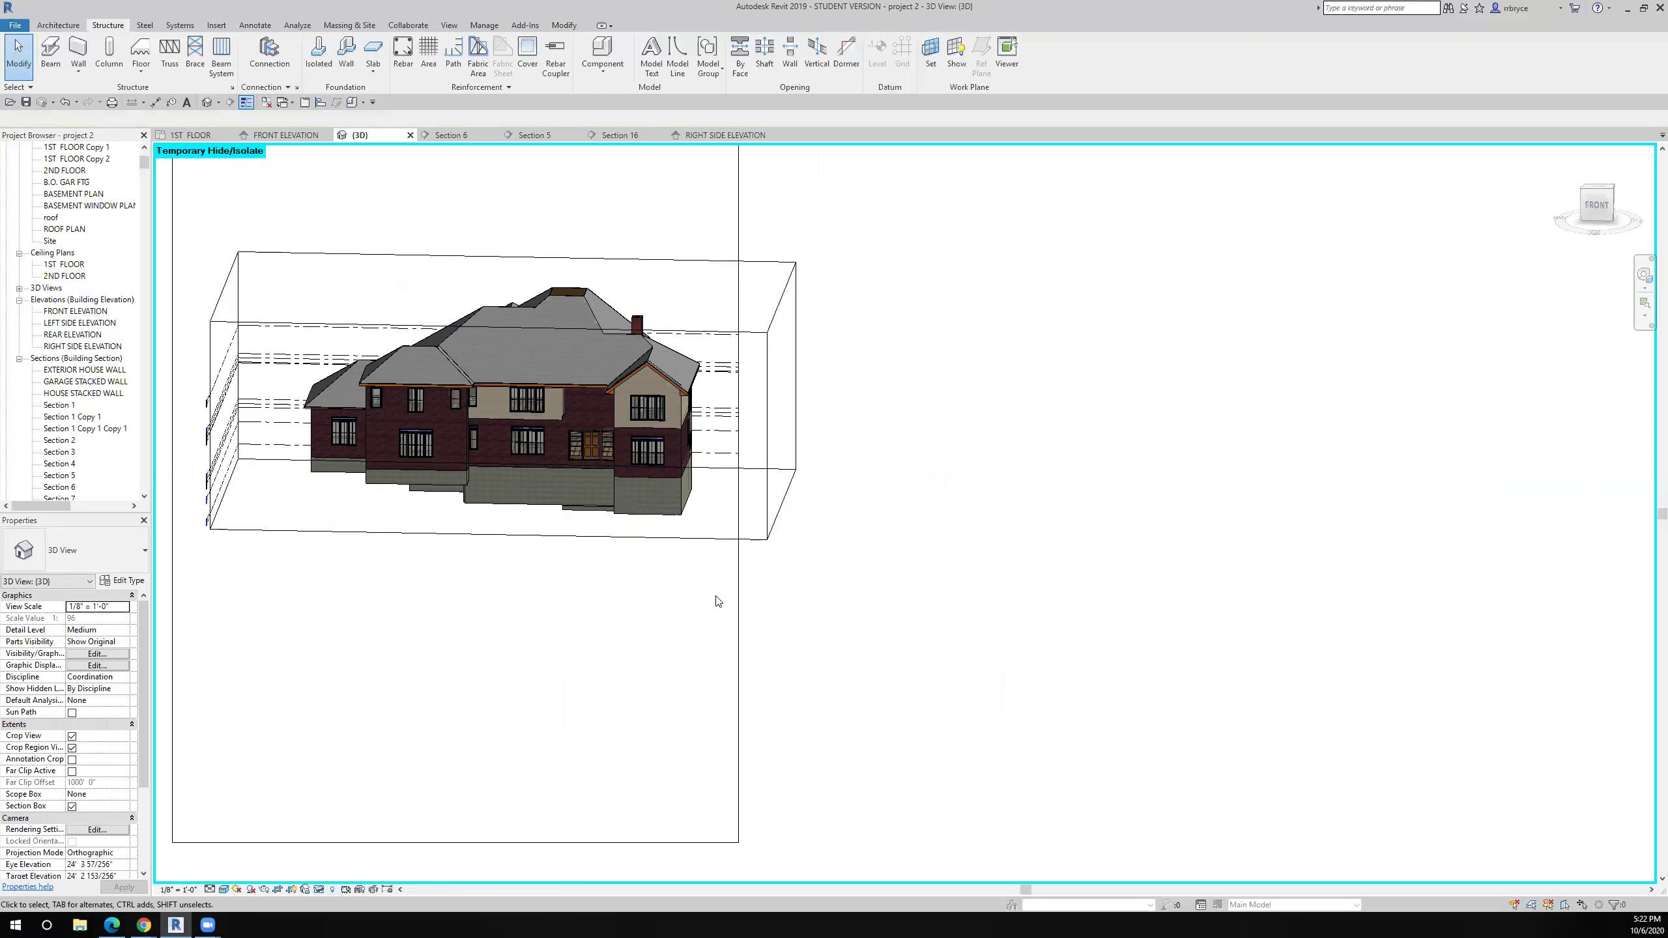
Lower the top of the 3D view's section box to just above the foundation, exposing the basement and garage foundation walls from above
mouse_move(814, 617)
shift+middle_down()
mouse_move(897, 540)
mouse_move(880, 548)
shift+middle_up()
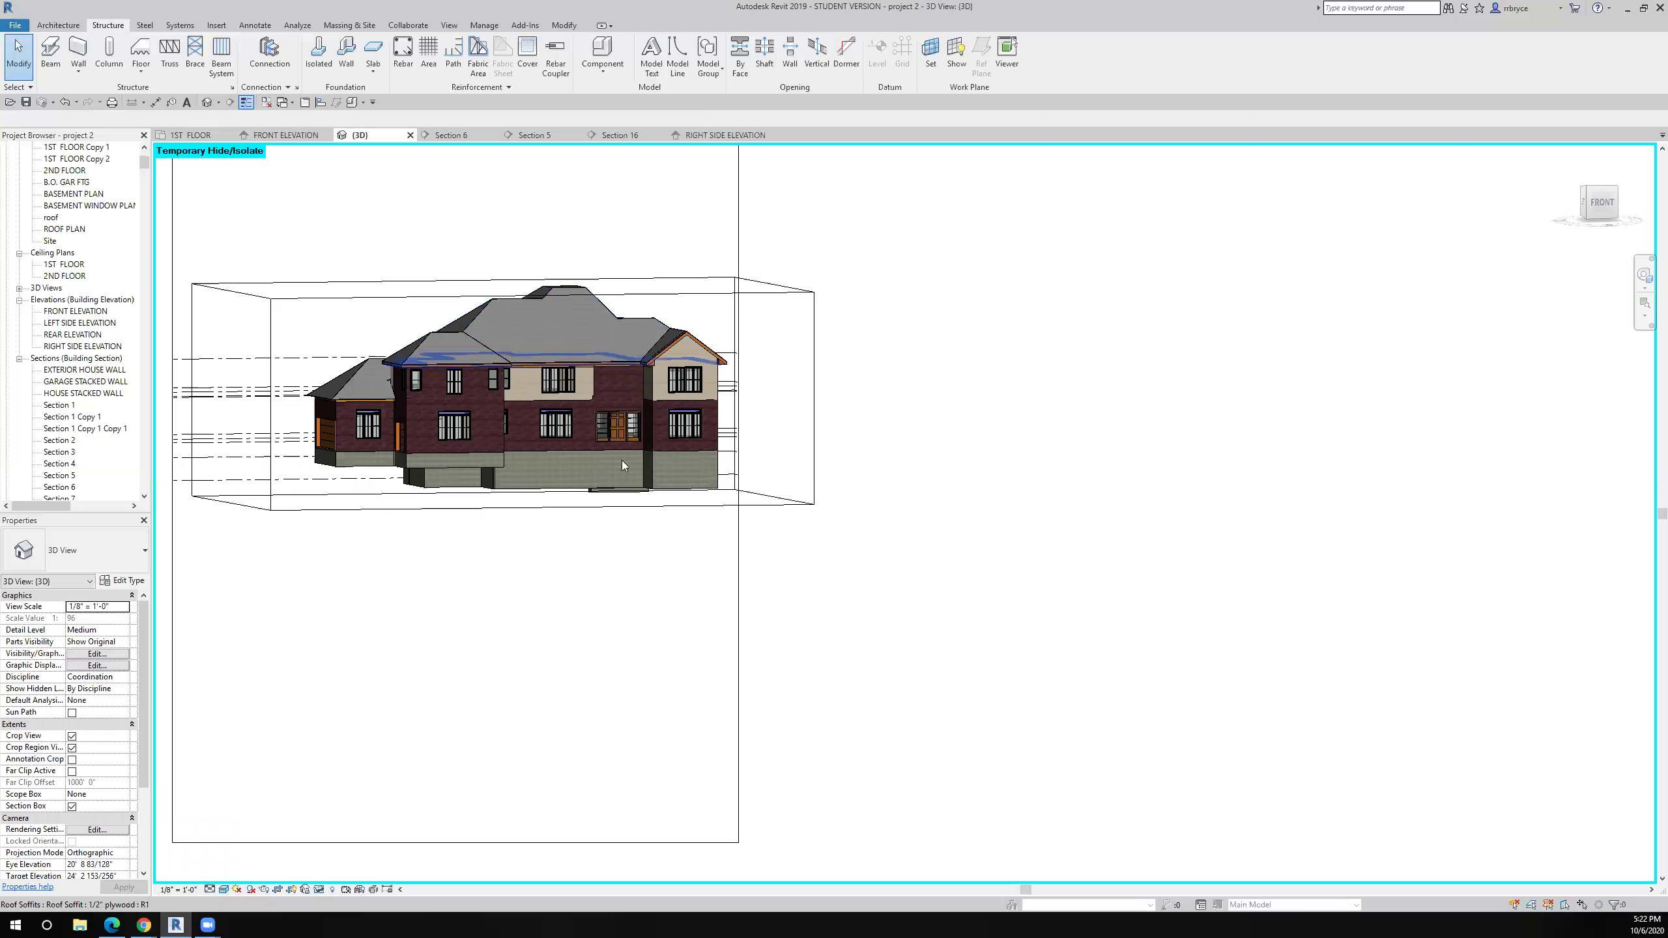
click(698, 302)
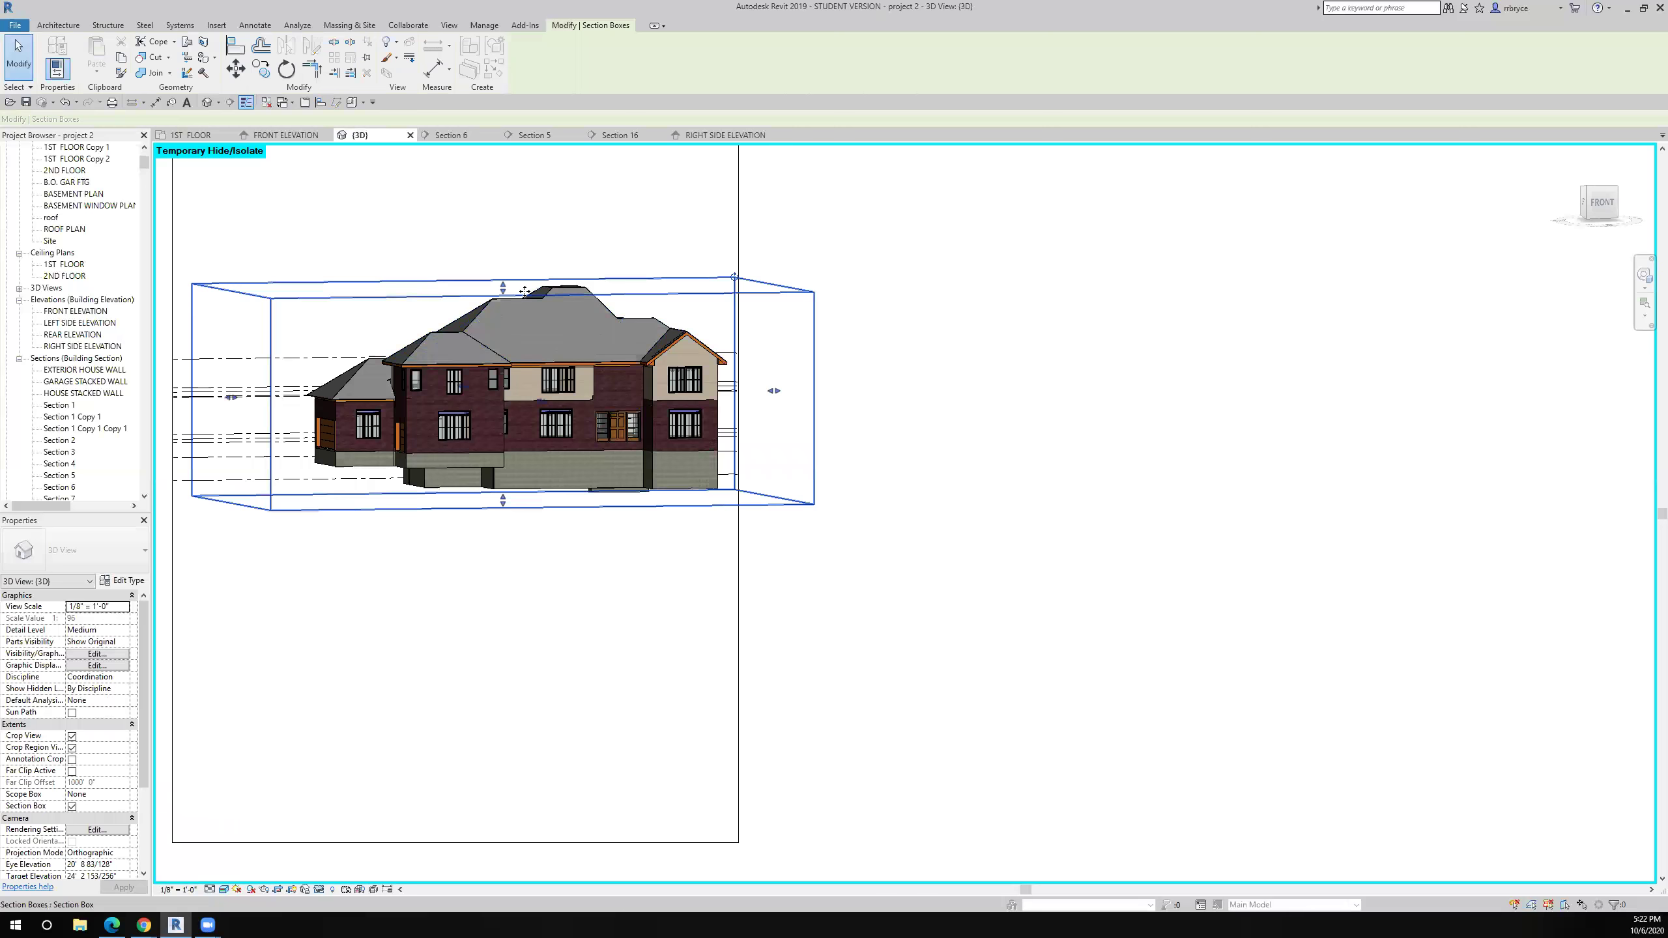
drag(503, 299, 454, 449)
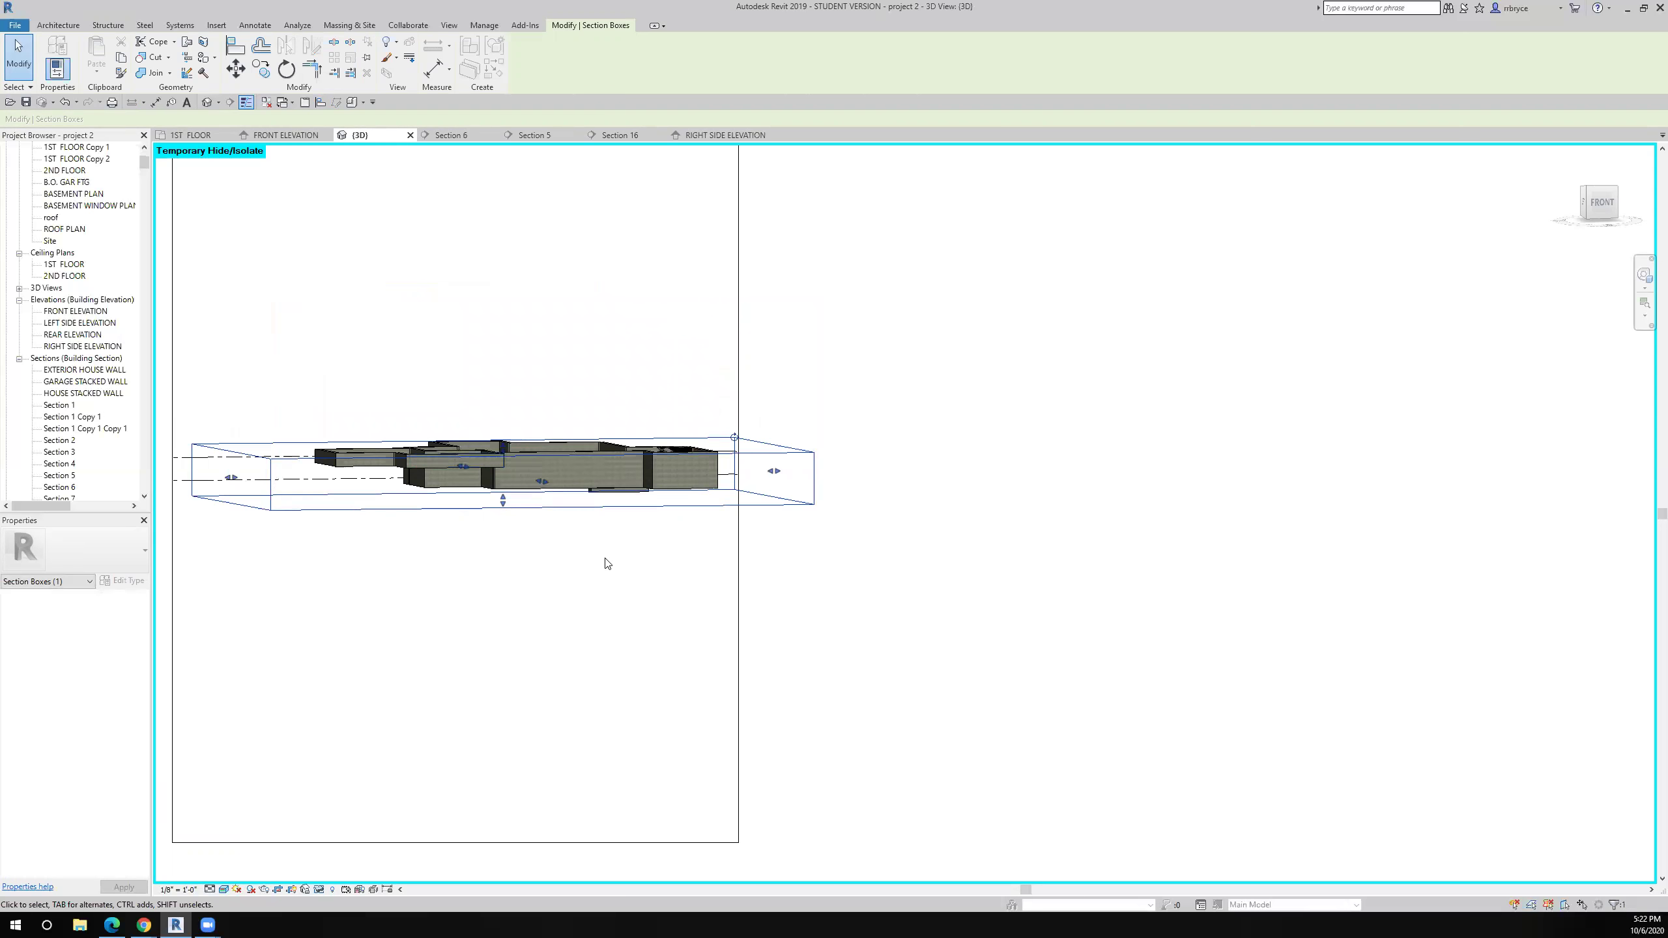
shift+middle_drag(867, 566, 624, 733)
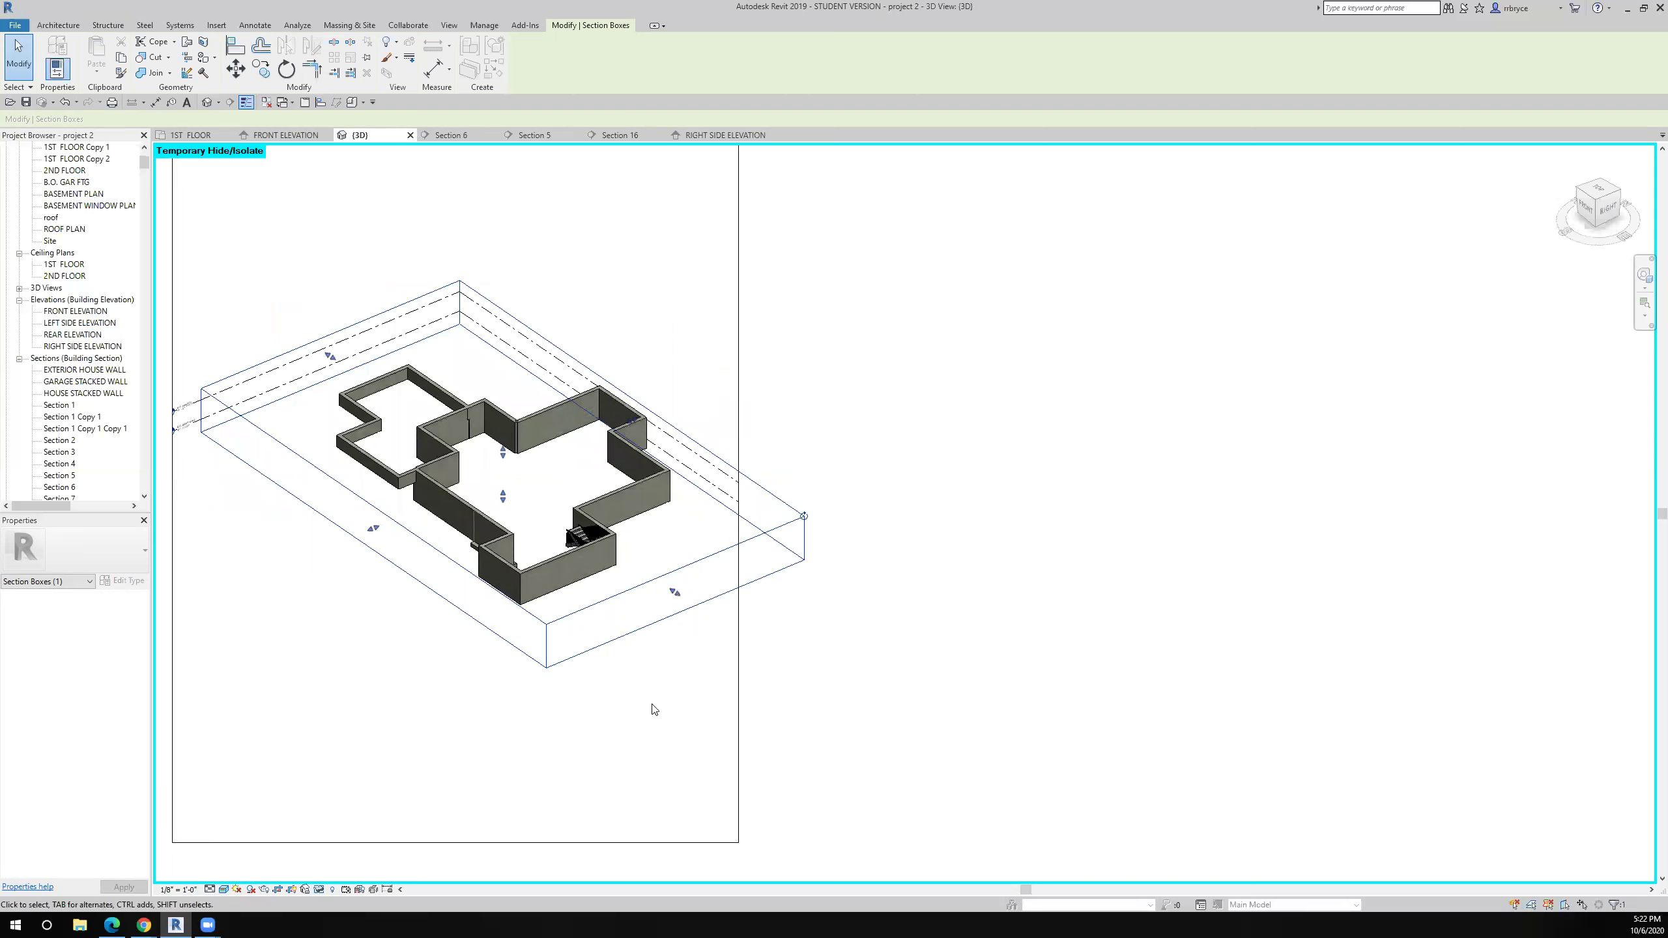
scroll(525, 504, up, 1)
scroll(516, 457, up, 2)
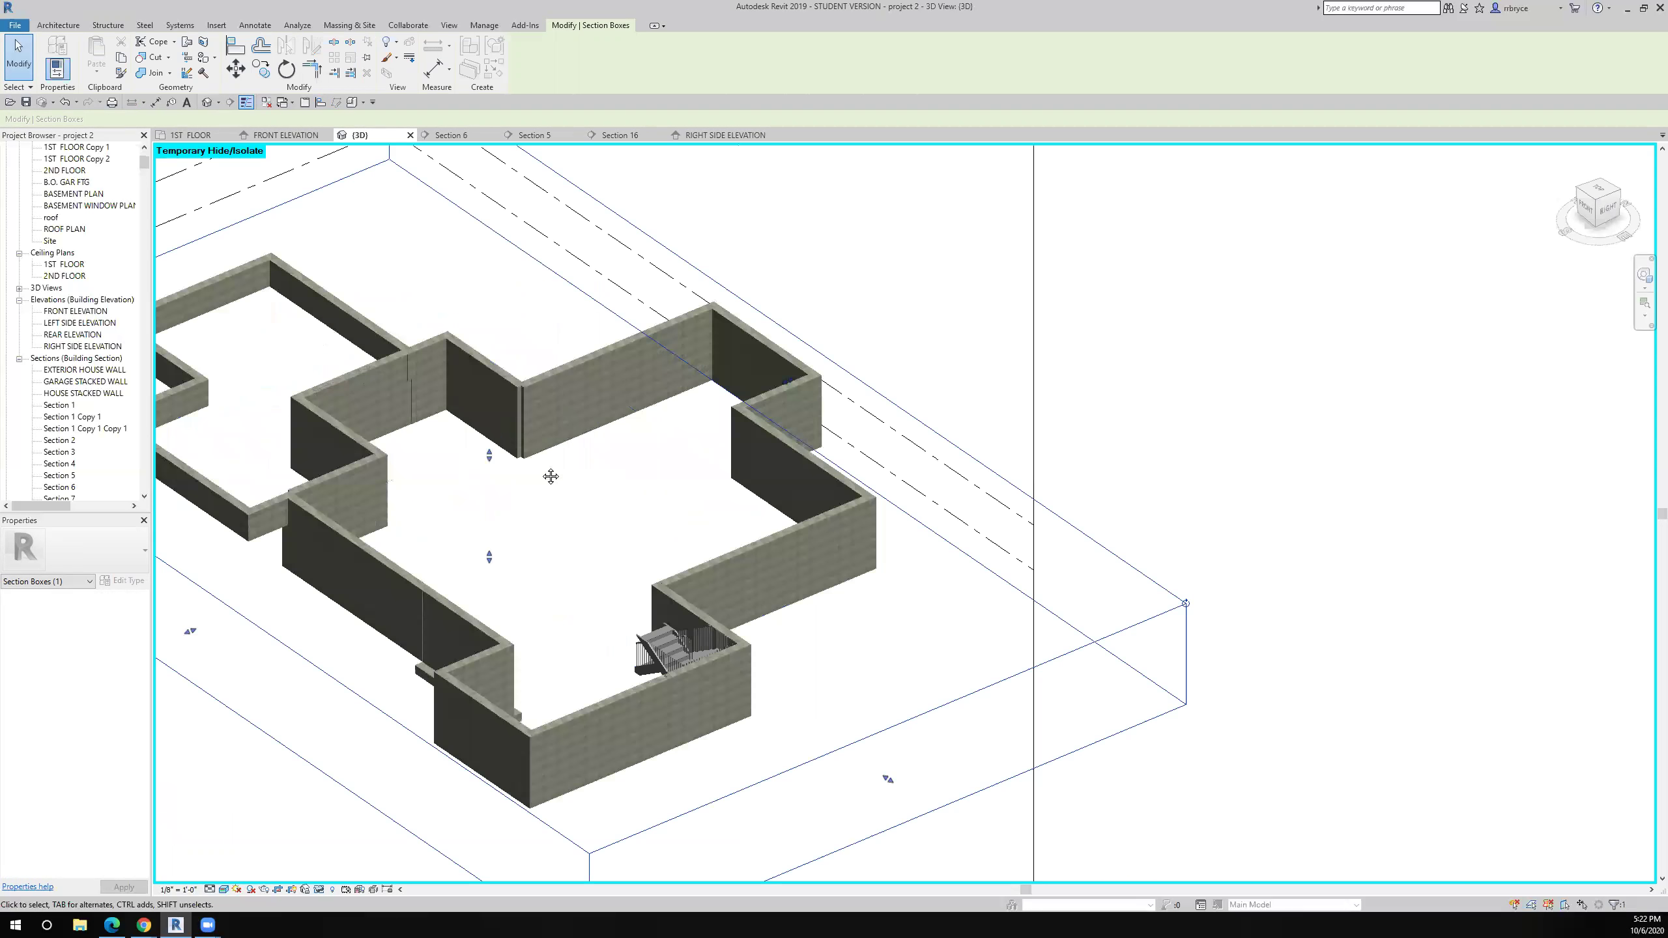
middle_drag(736, 439, 801, 439)
scroll(801, 438, up, 1)
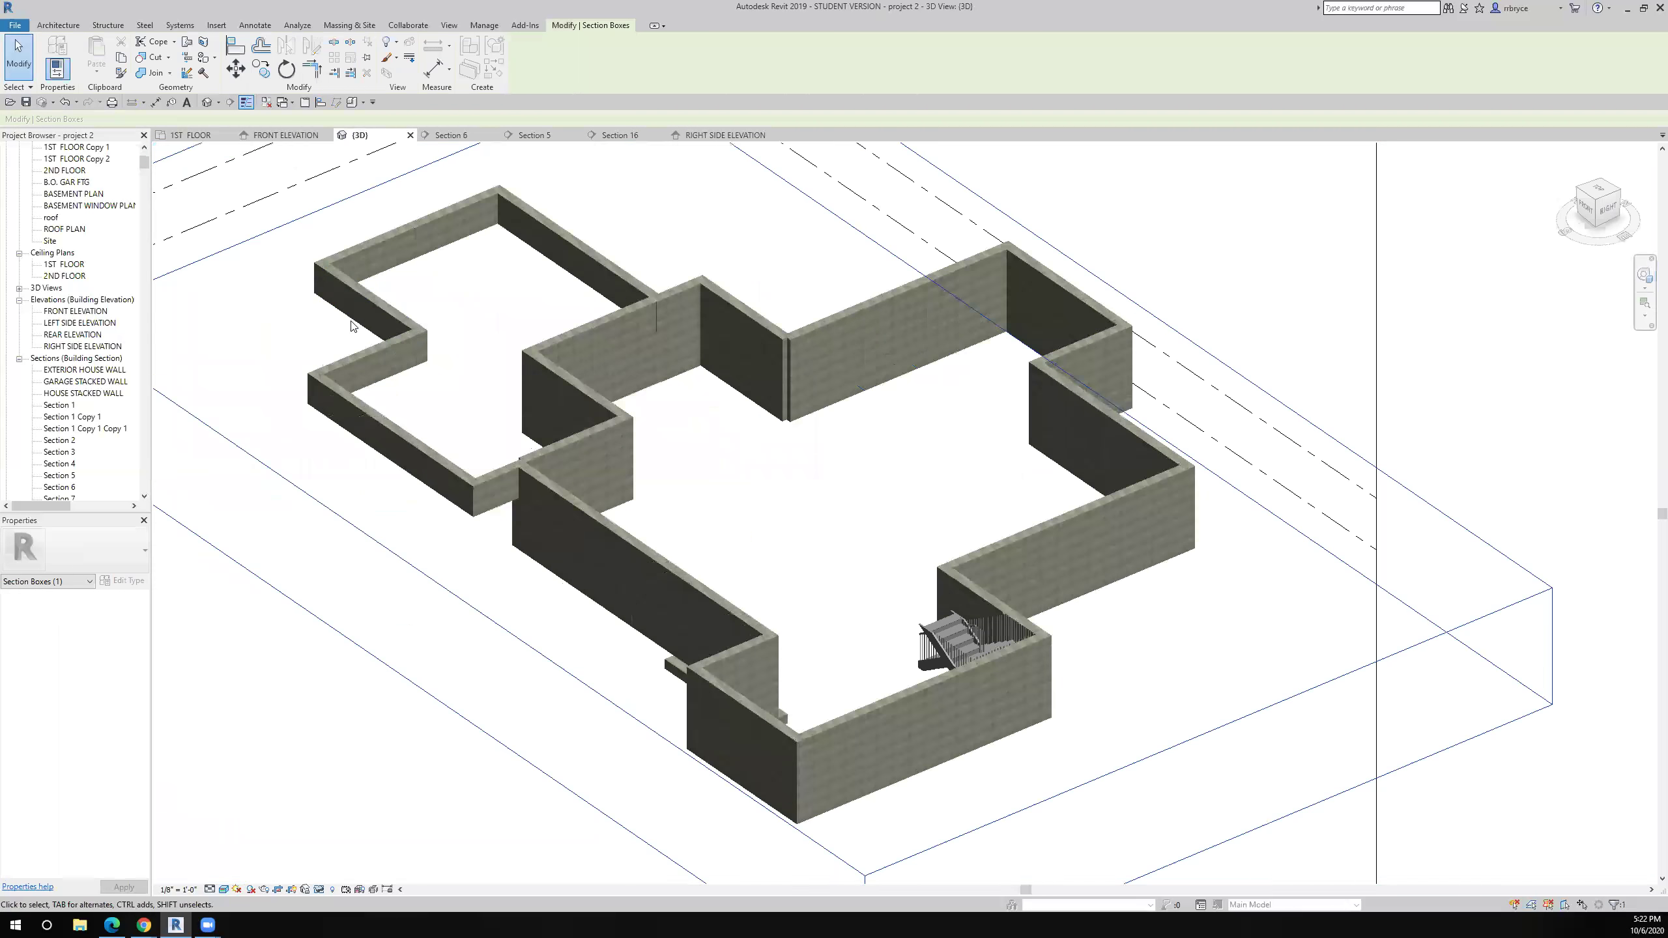
Place Bearing Footing - 36" x 12" wall foundations under the basement walls beside the garage and along the adjoining far side
click(98, 26)
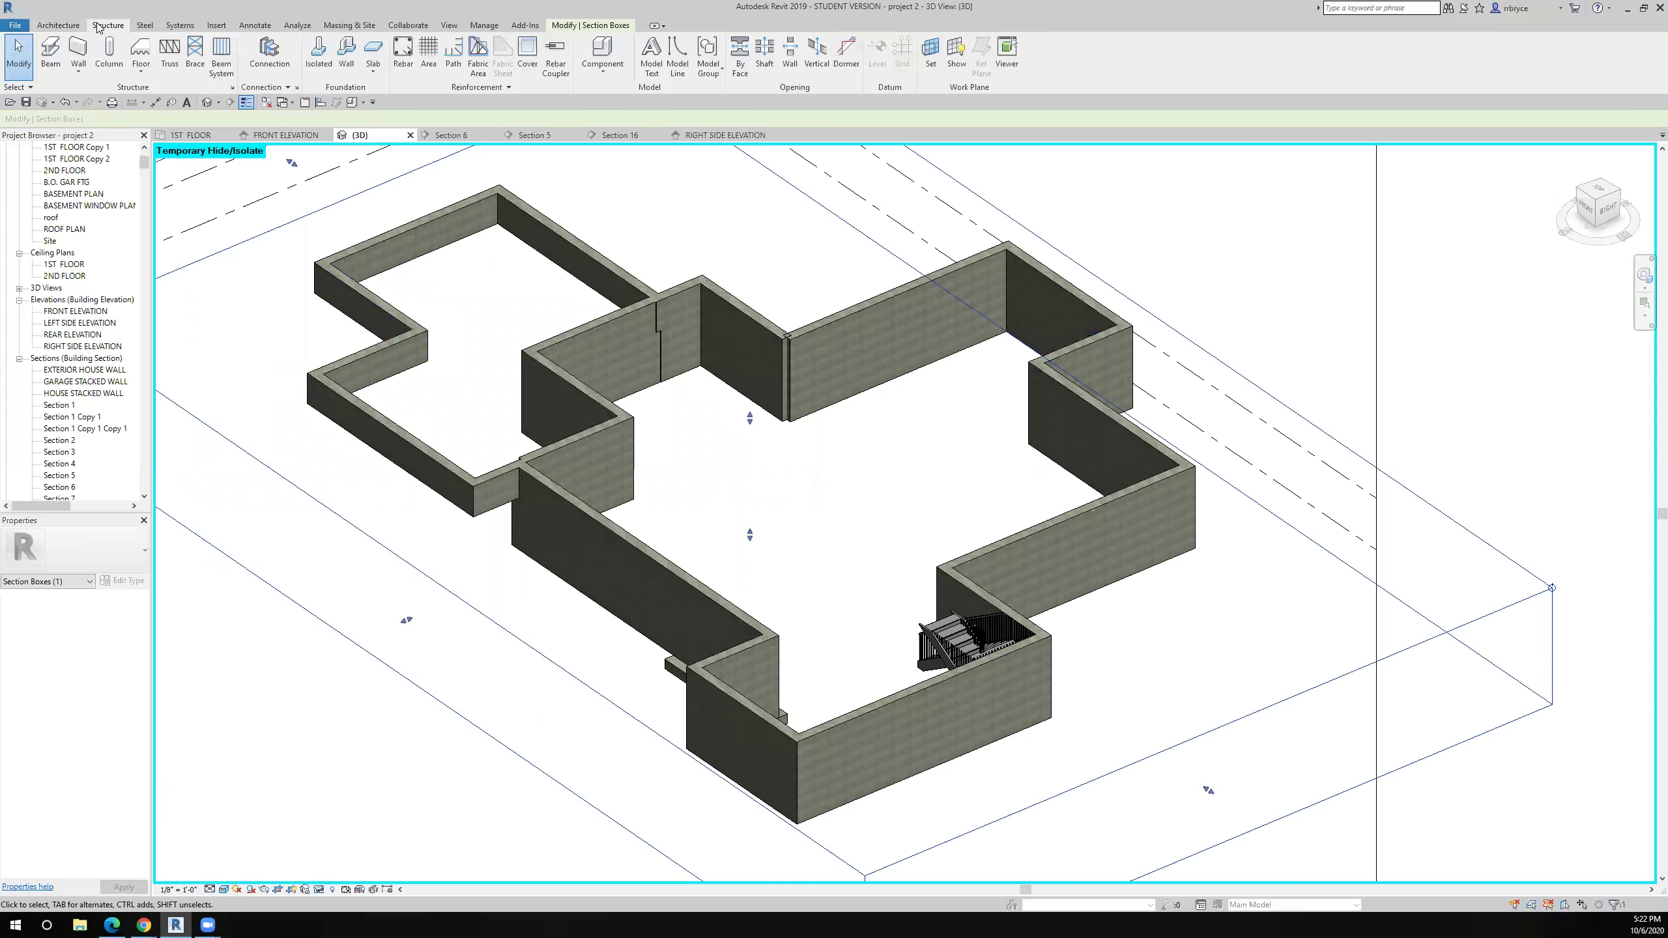
click(346, 59)
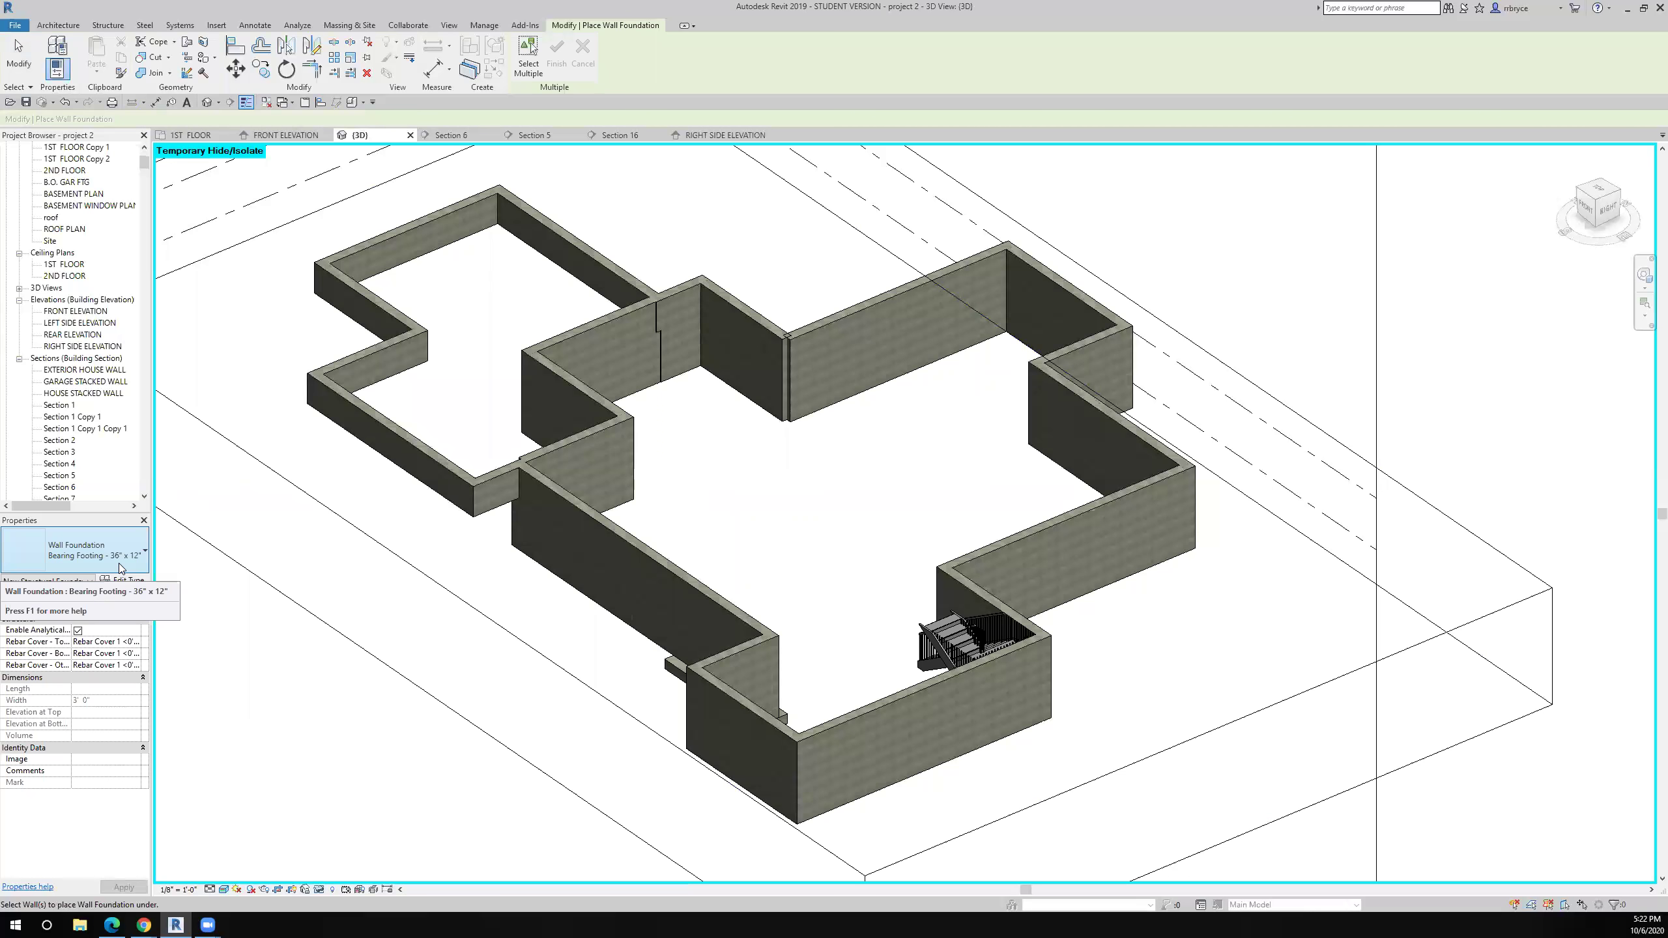
click(604, 334)
click(730, 340)
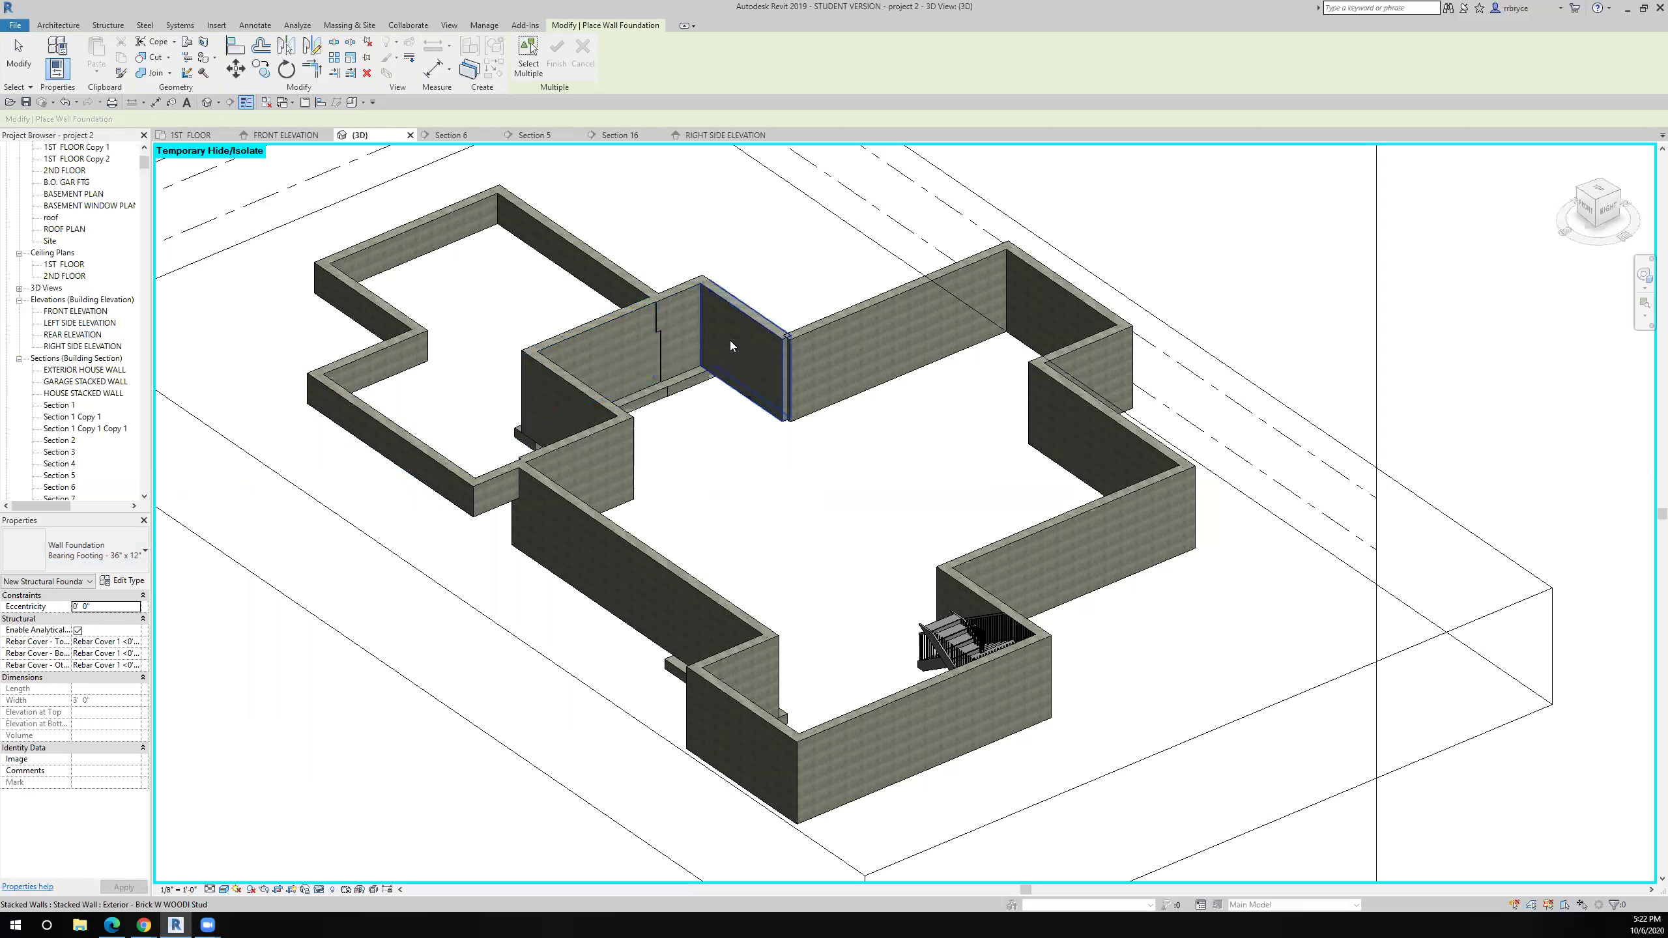
click(824, 333)
click(925, 306)
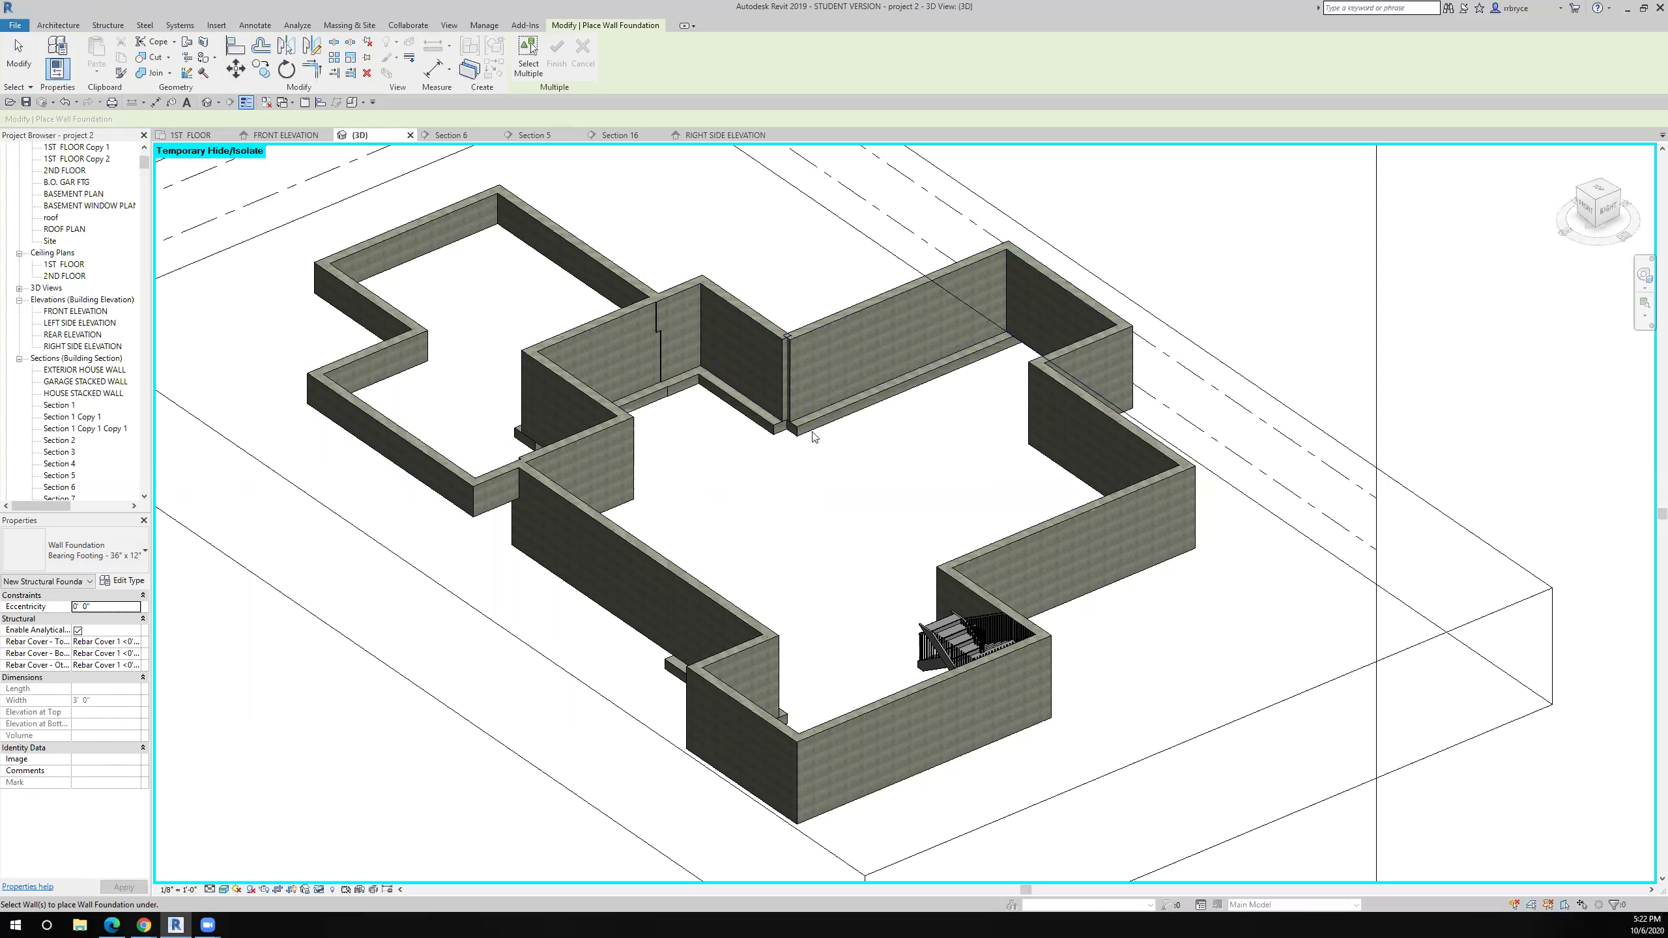
Continue the 36" x 12" bearing footings under the rear wing, stair-side, front and garage-adjoining basement walls
click(1093, 353)
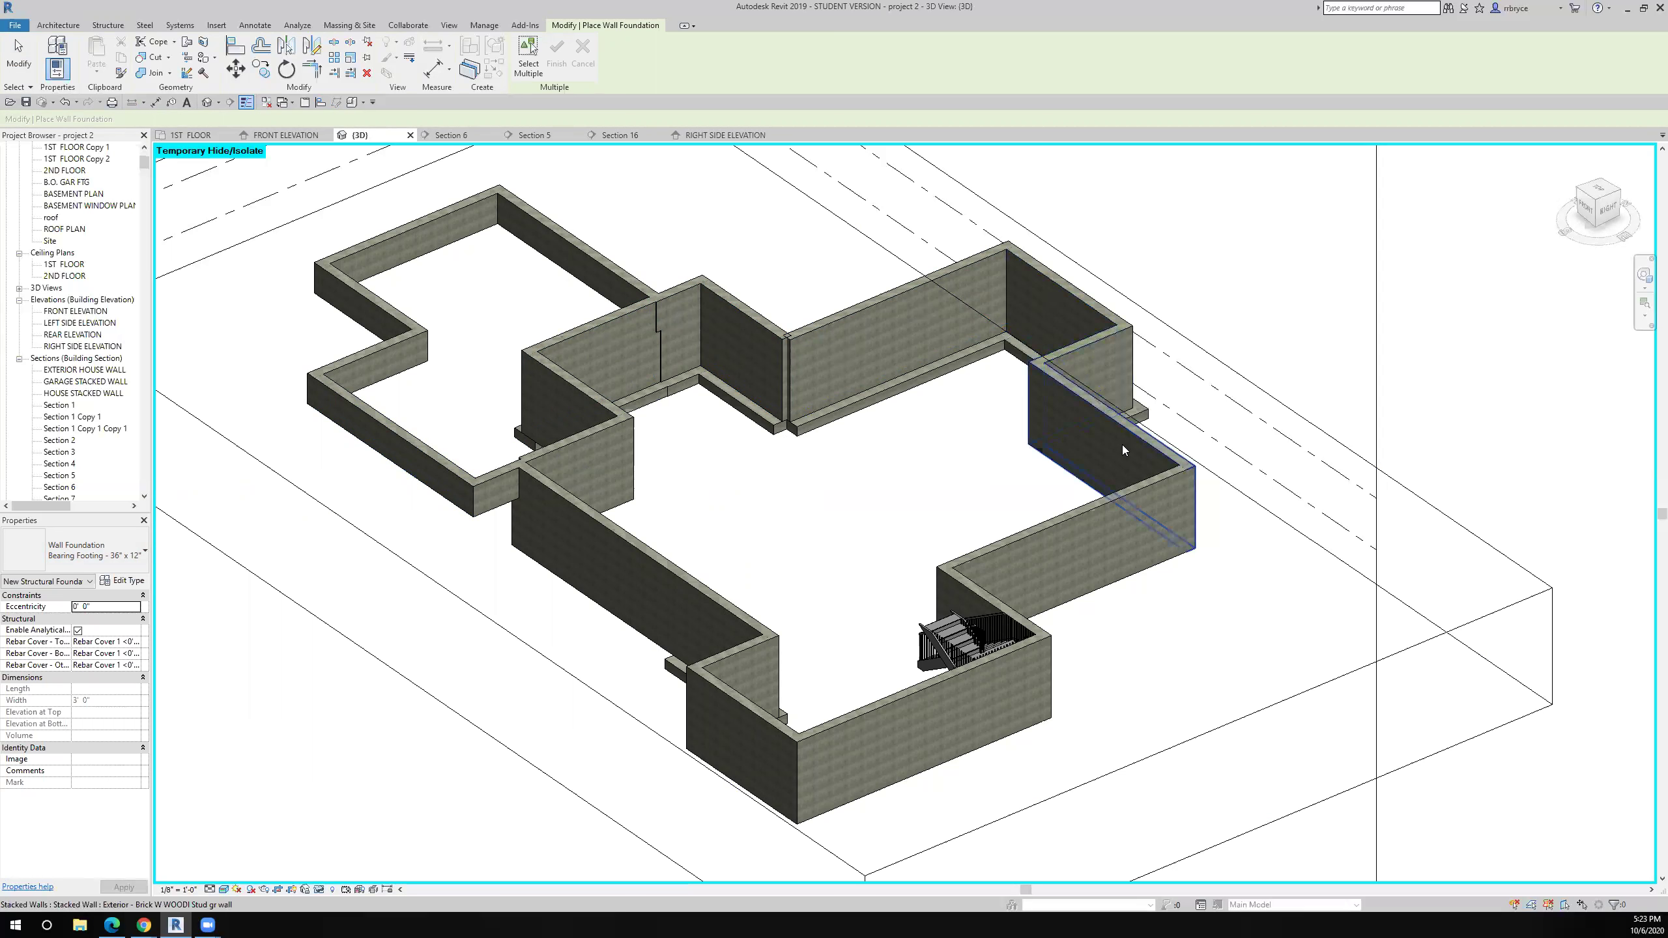
click(1088, 513)
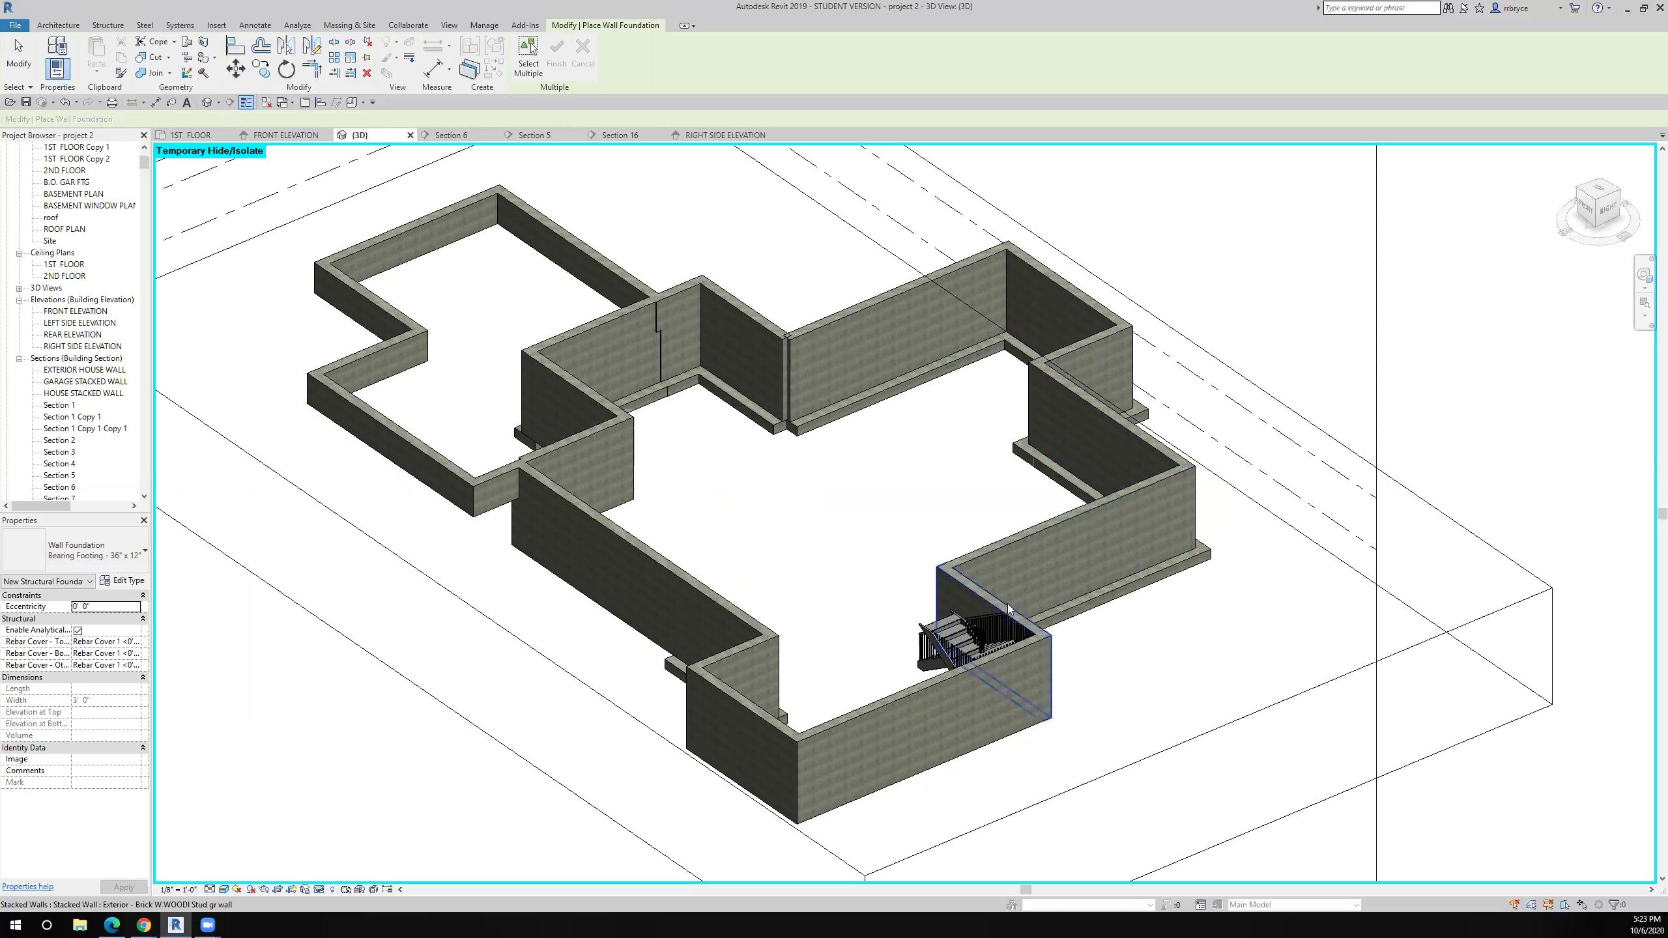
click(918, 697)
click(758, 714)
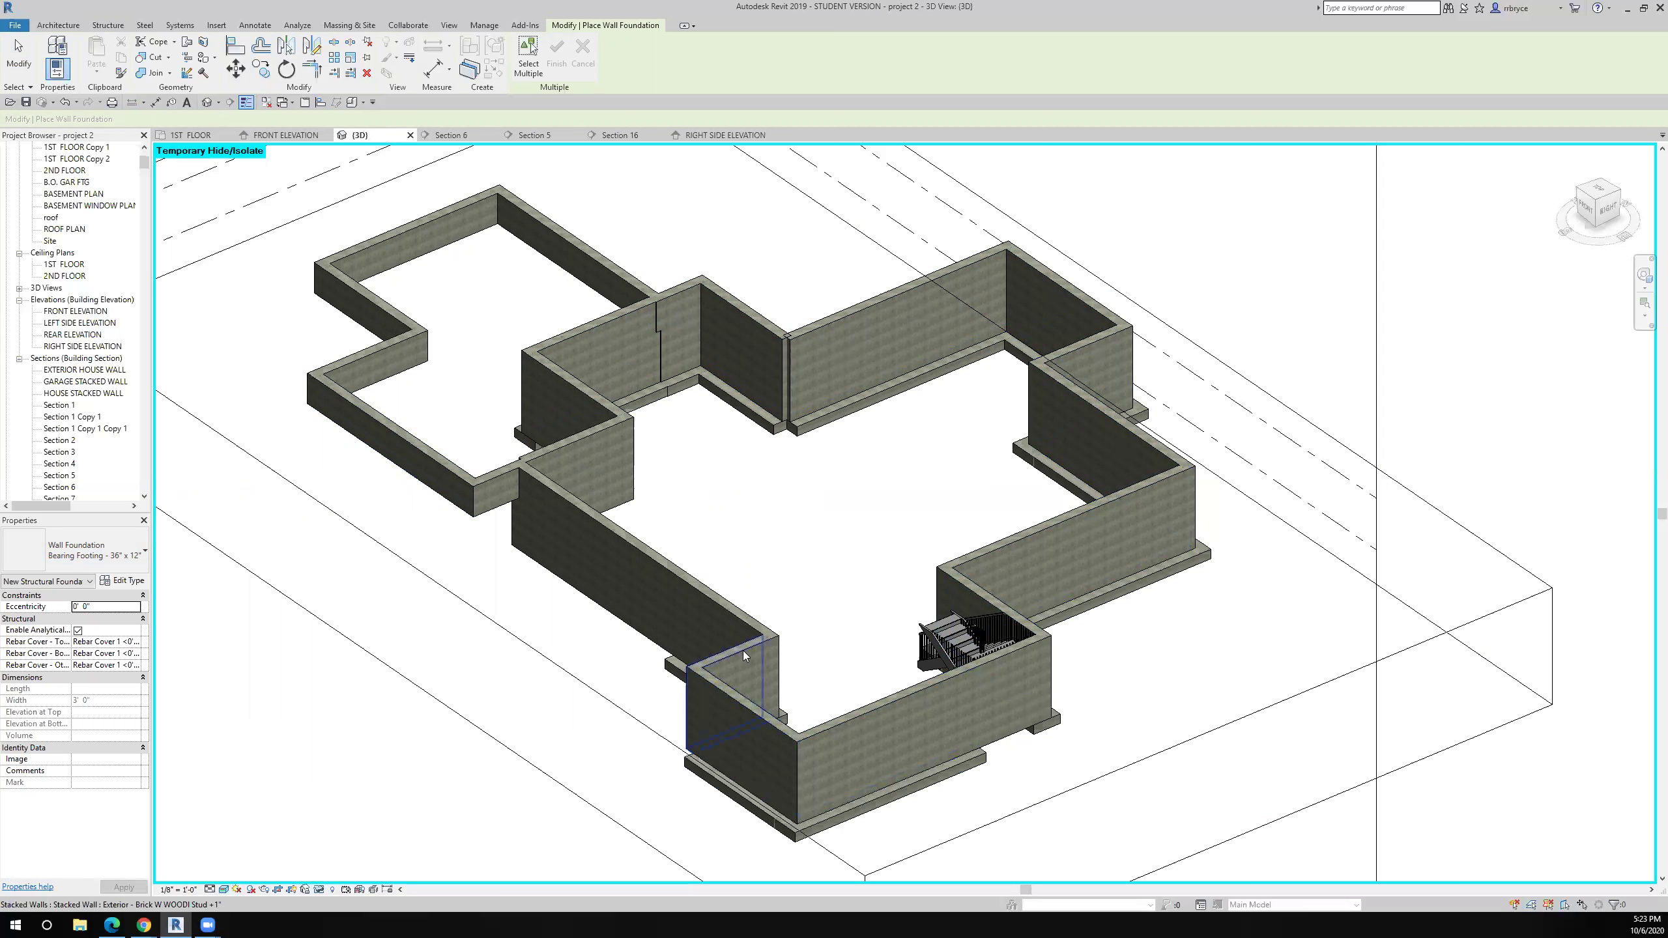
click(743, 652)
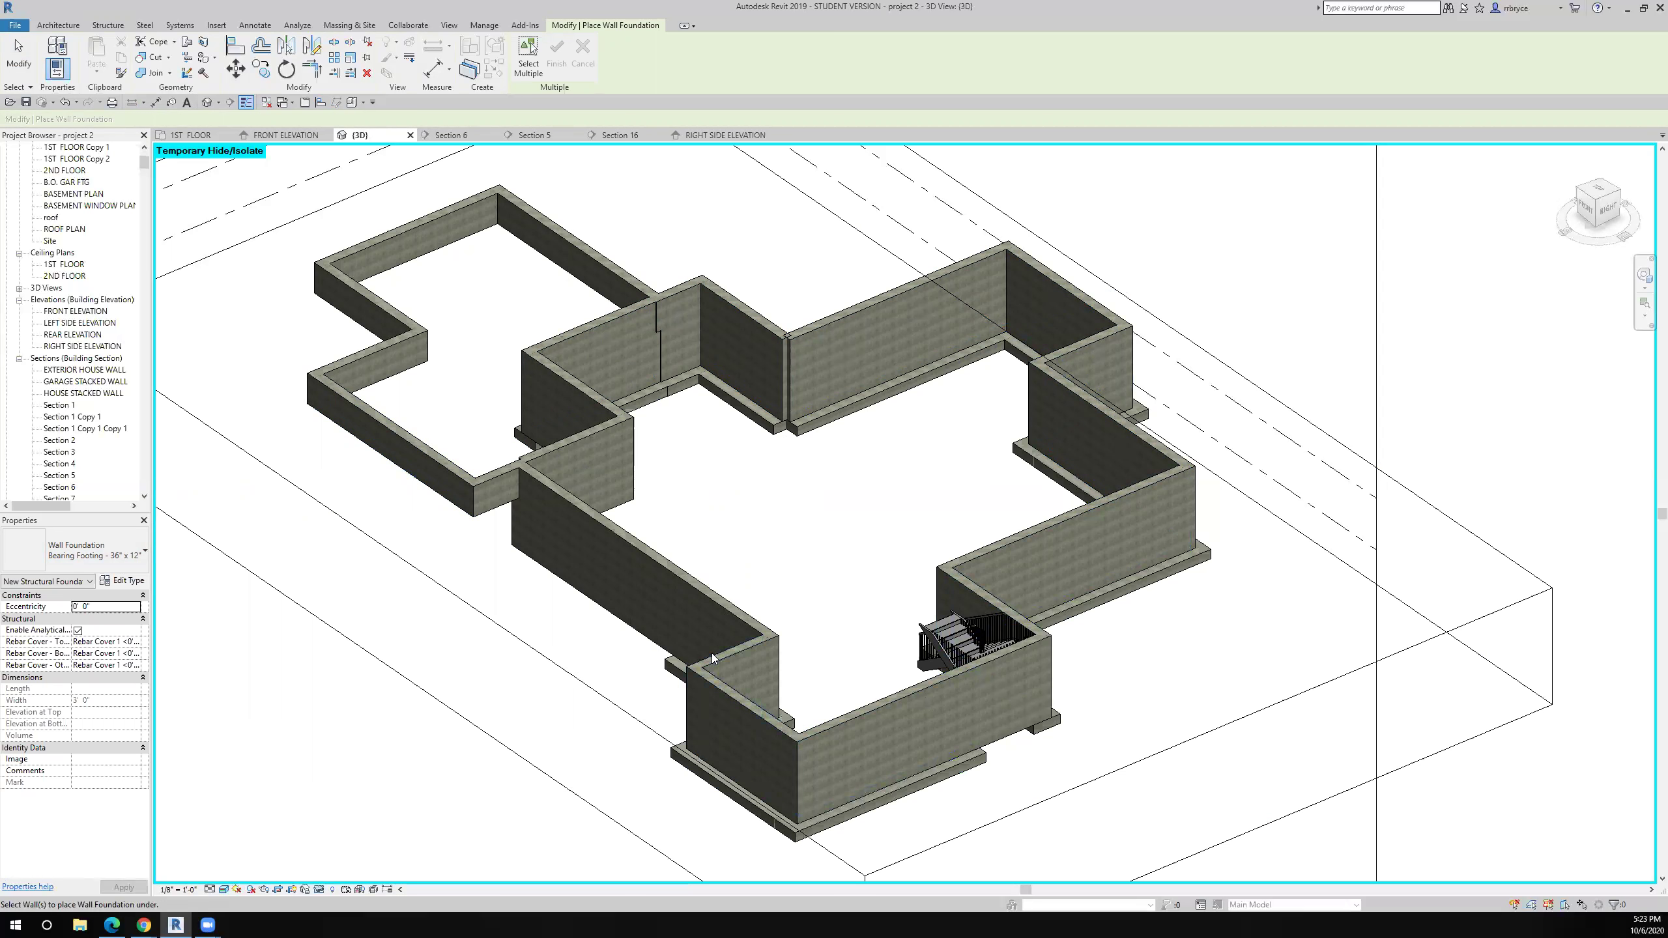
click(589, 519)
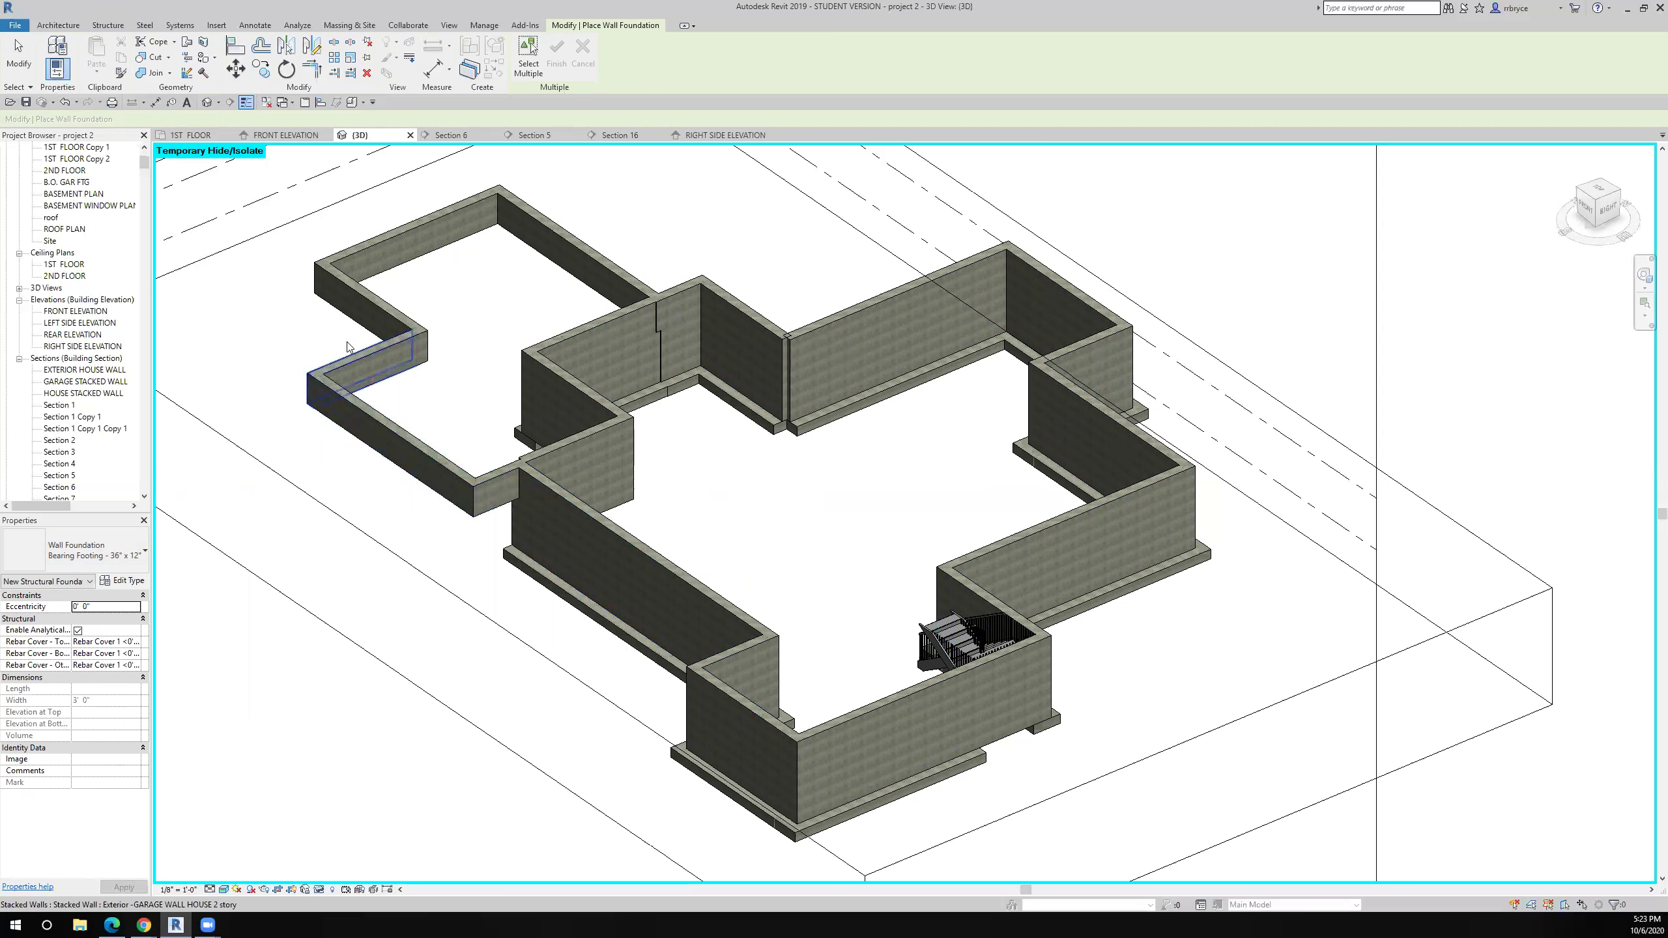
click(594, 458)
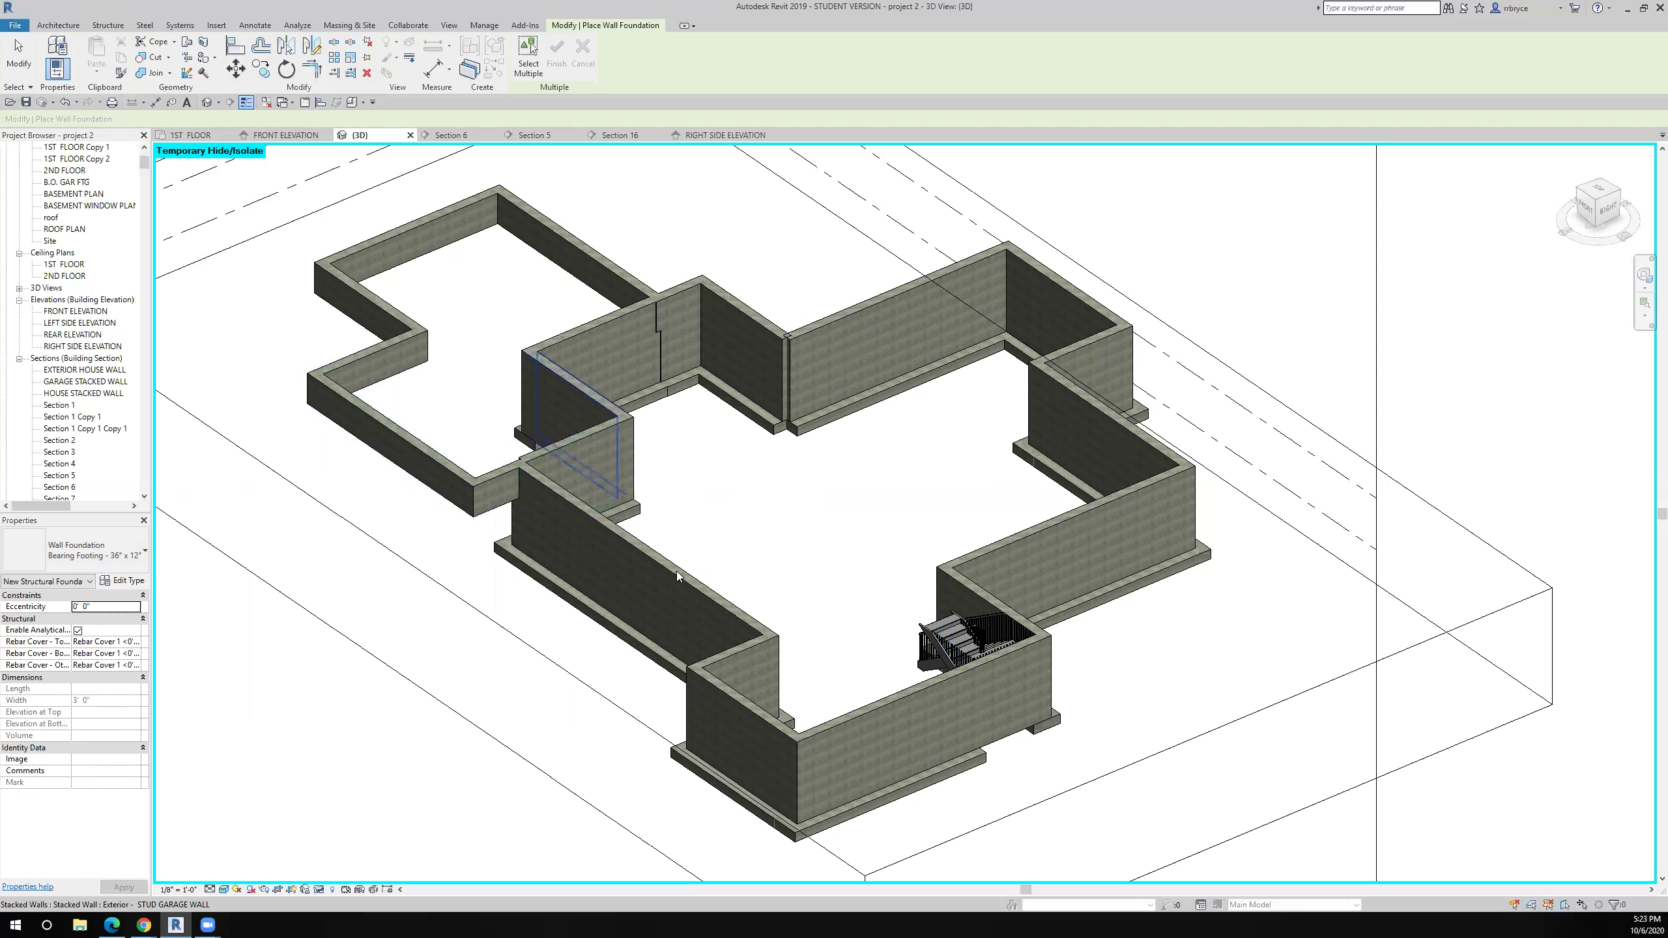
Fill the footing gap under the short exterior basement wall segment beside the stairs with the same 36" x 12" wall foundation
scroll(676, 569, down, 2)
shift+middle_drag(809, 637, 538, 716)
scroll(528, 715, up, 4)
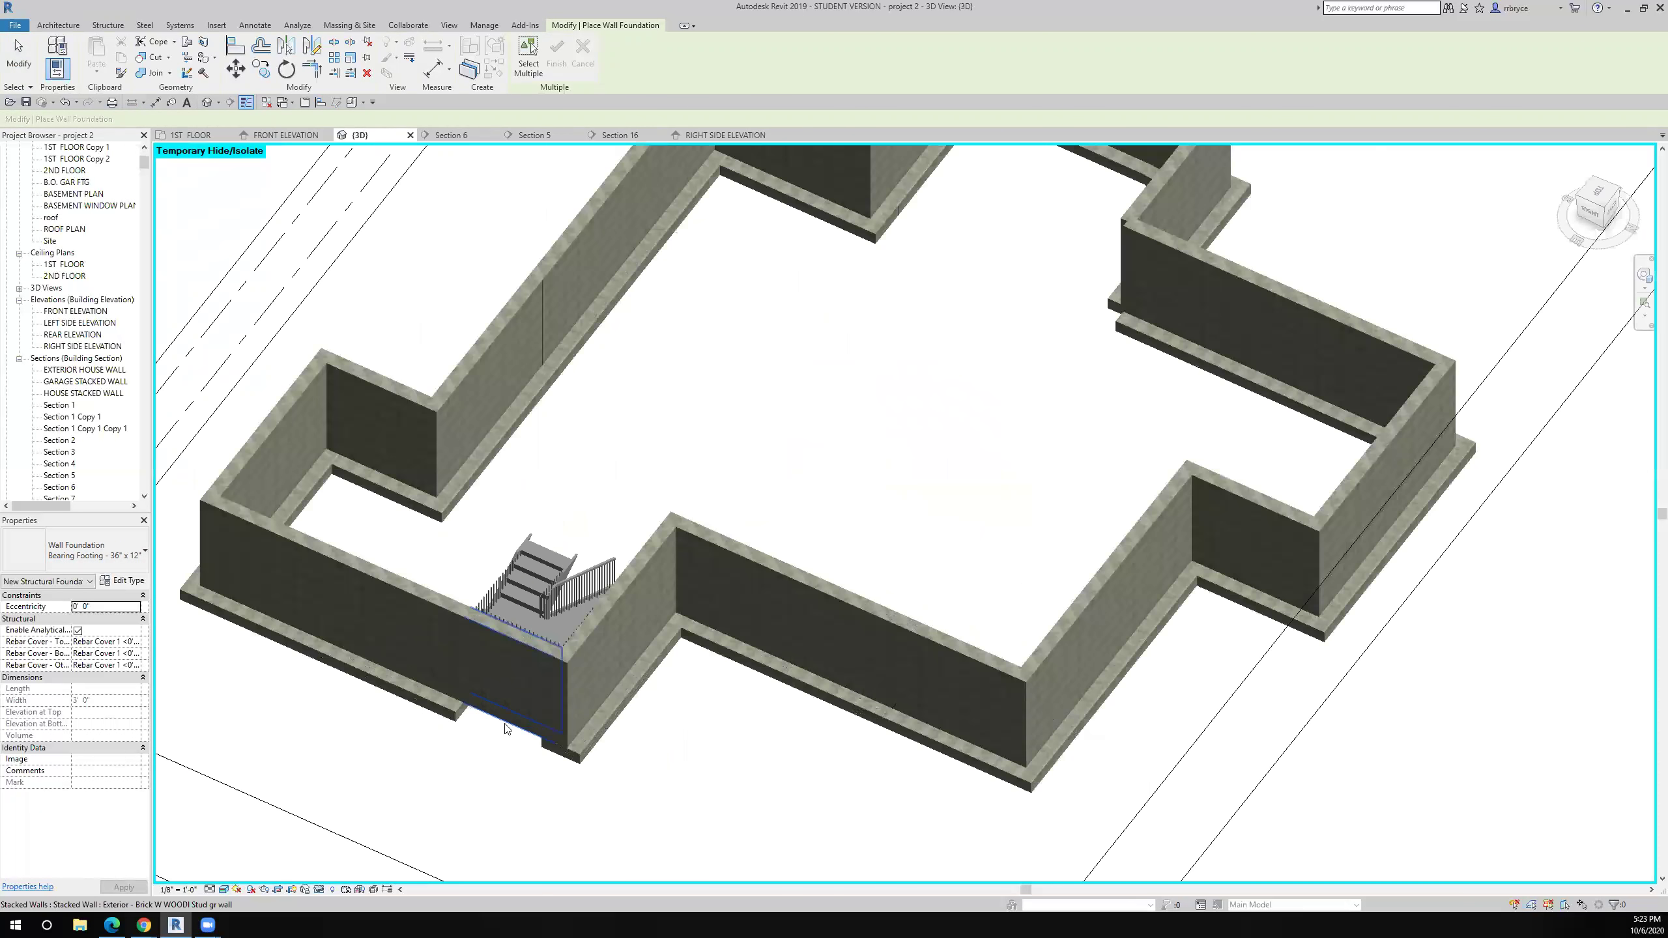
scroll(486, 755, down, 4)
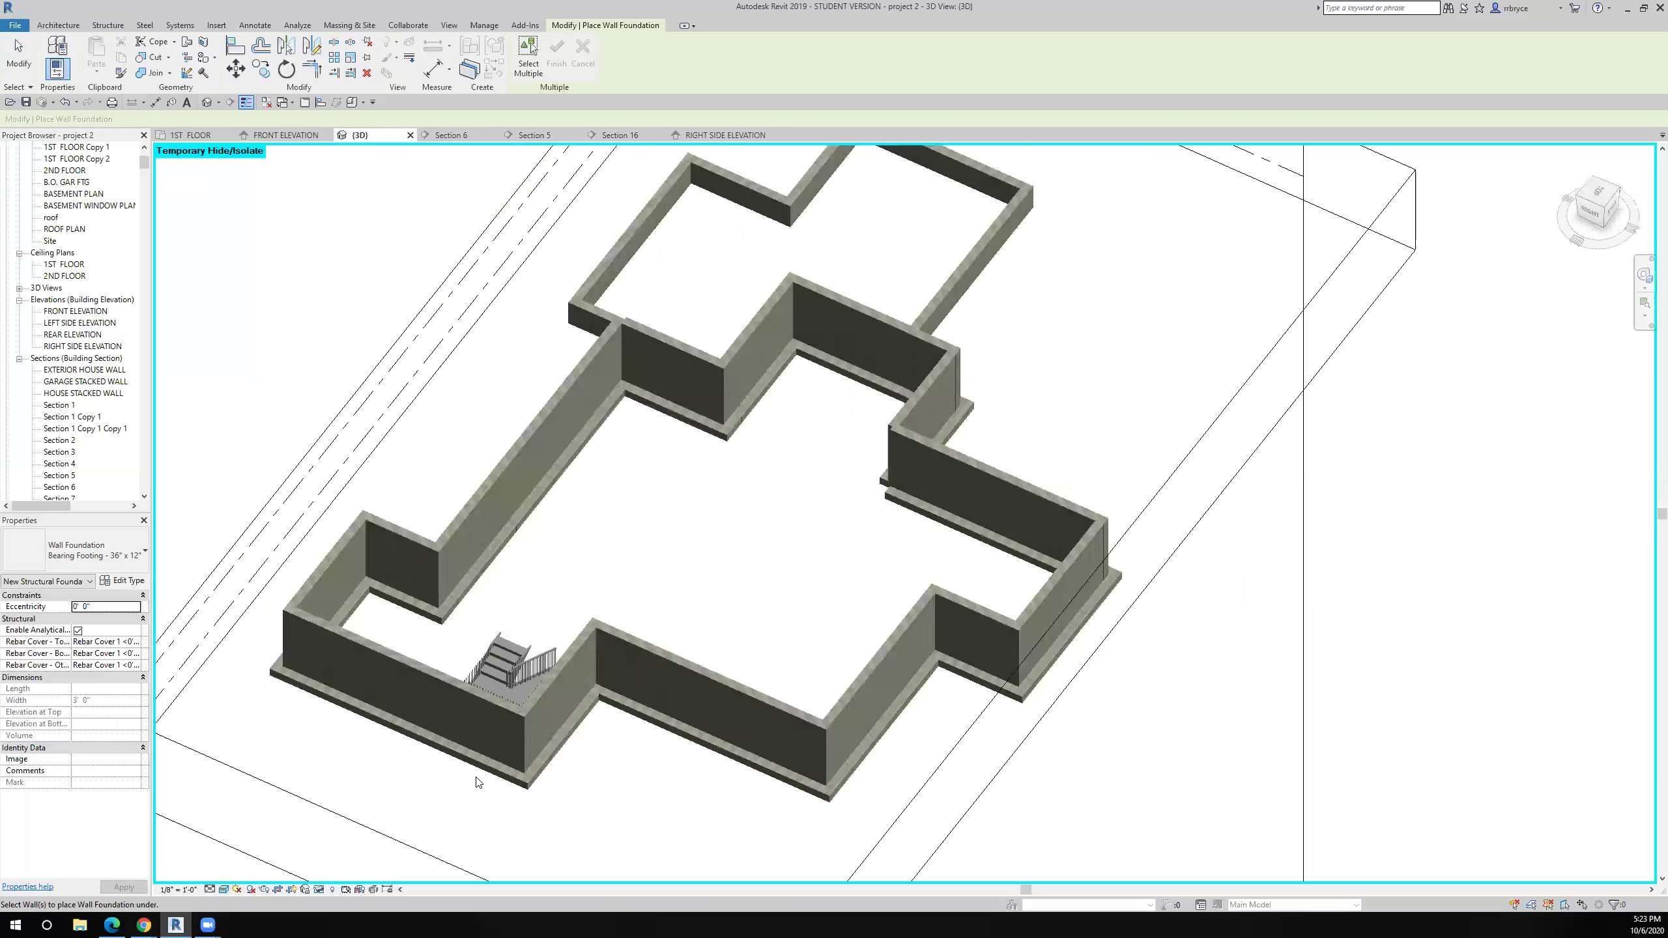
Examine the footings around the basement in 3D and at the bottom of the foundation in Section 6, ending footing placement
scroll(477, 781, down, 3)
shift+middle_drag(760, 777, 524, 780)
shift+middle_drag(778, 749, 781, 692)
scroll(781, 689, up, 3)
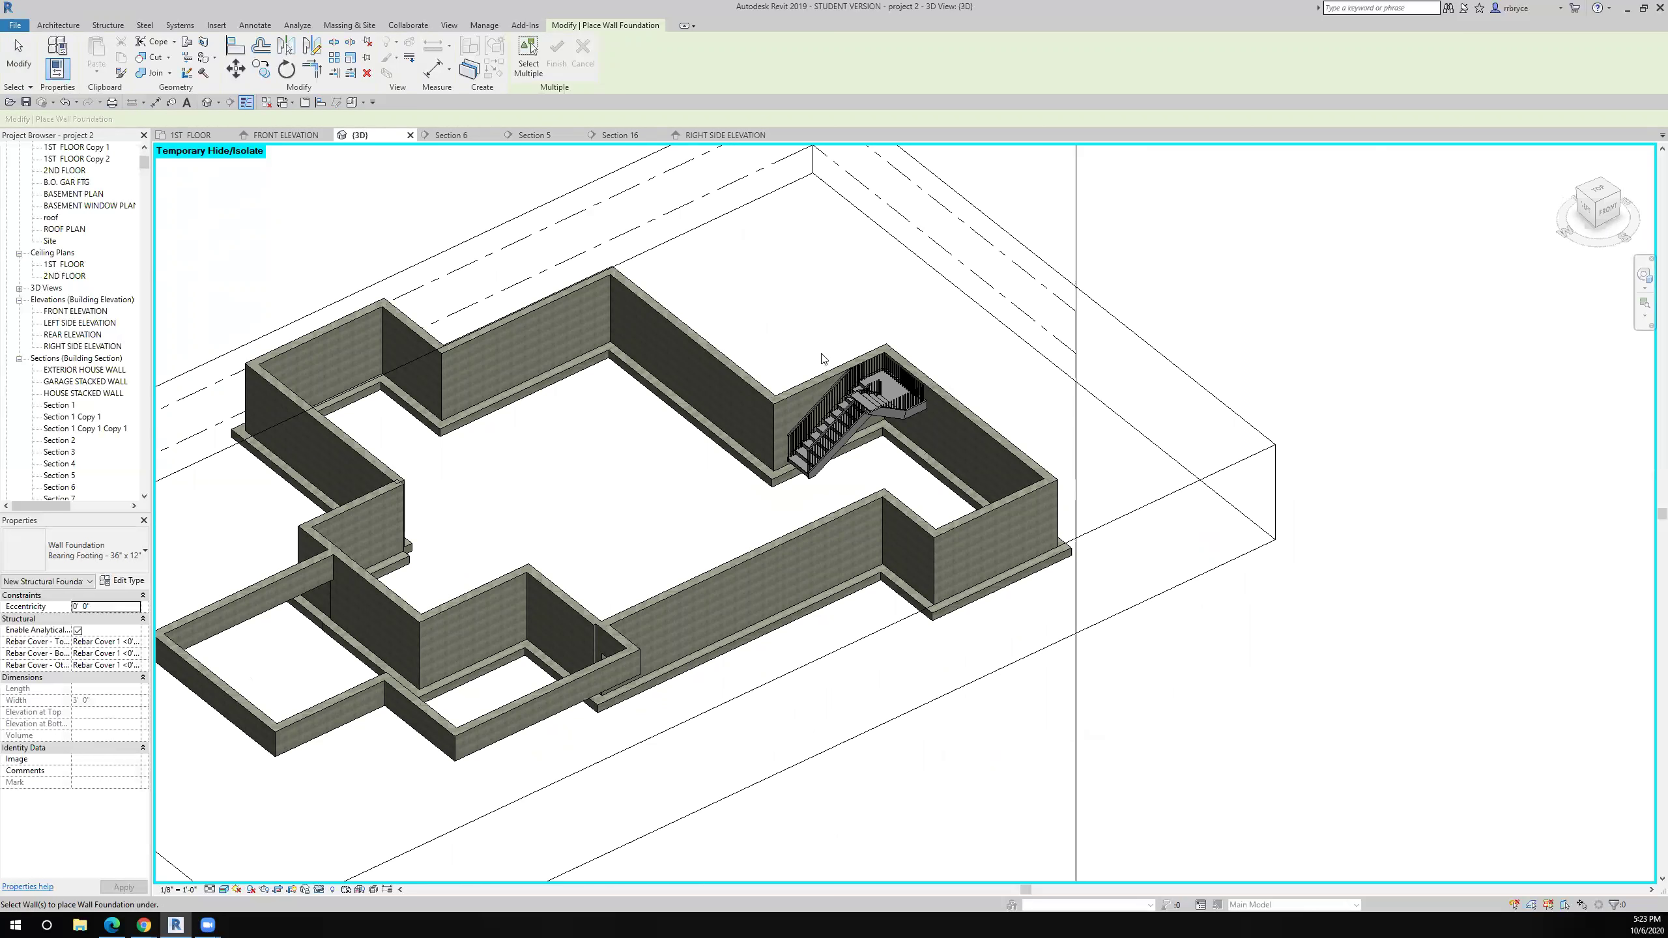
click(460, 135)
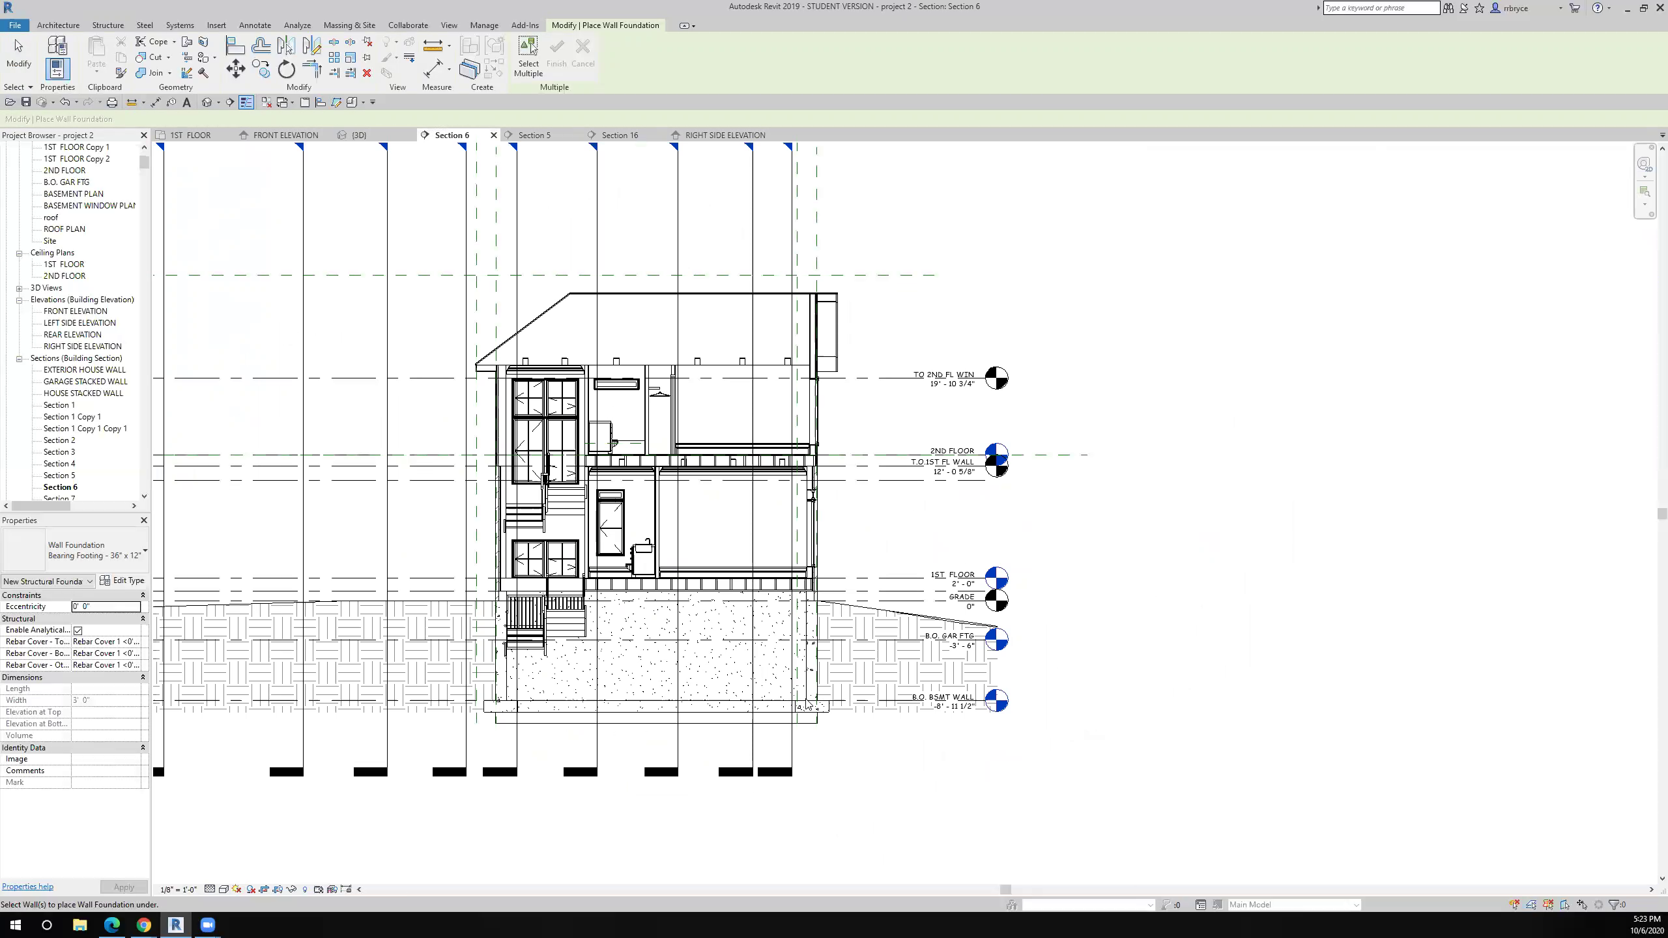
scroll(806, 703, up, 5)
middle_drag(814, 675, 972, 566)
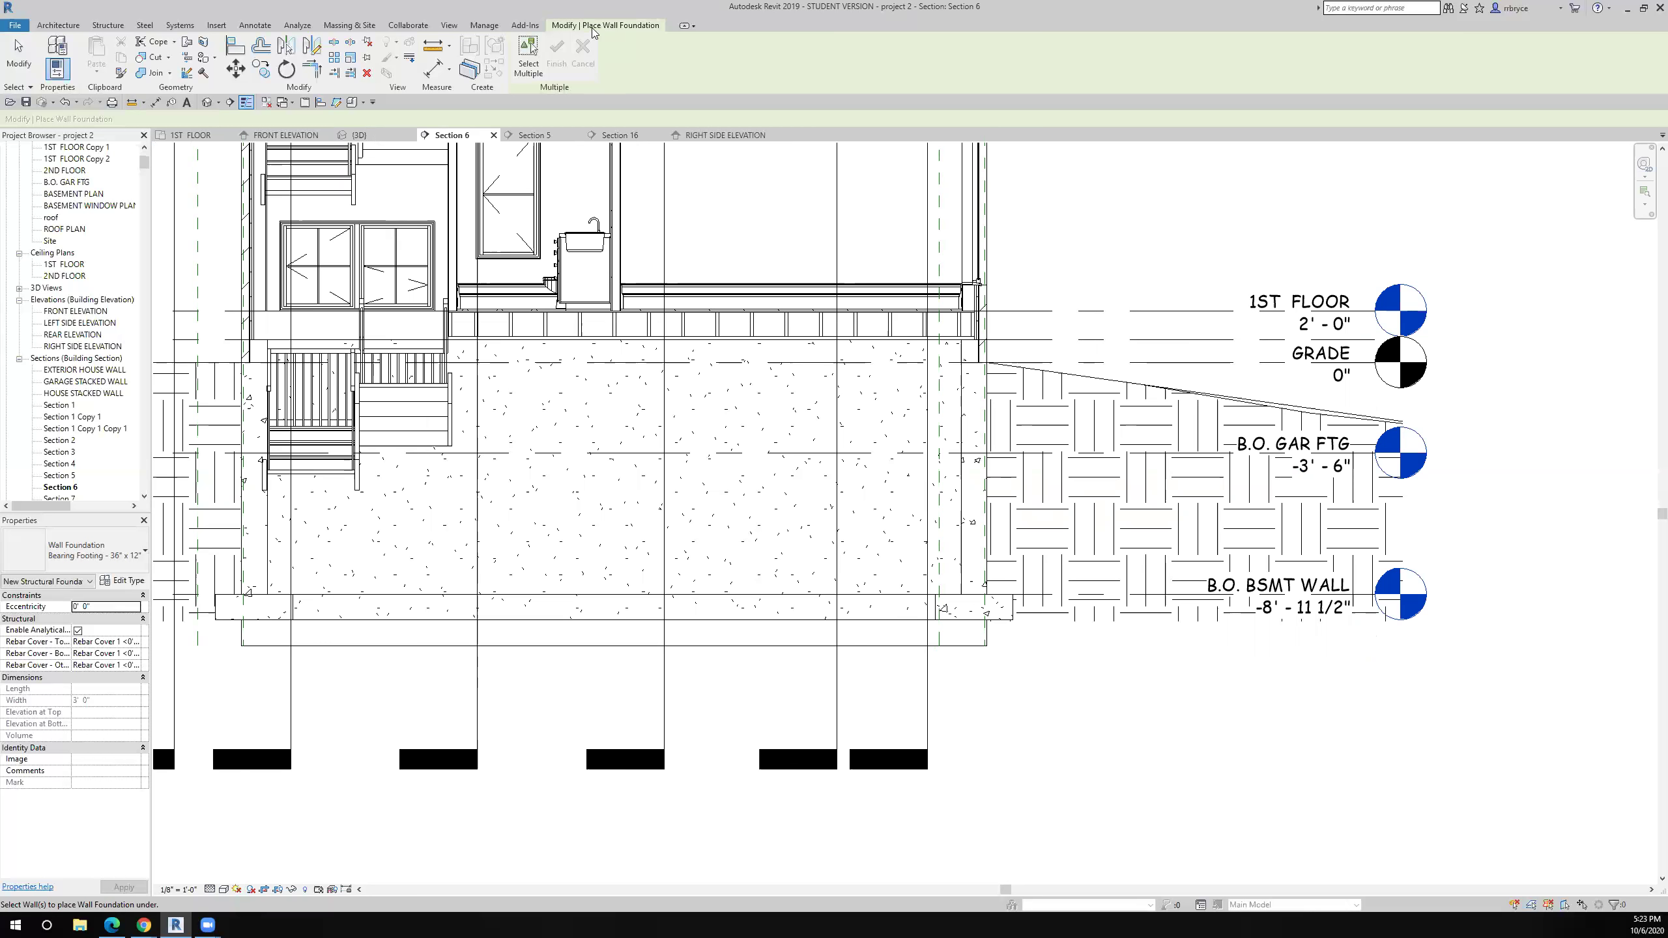
key(Escape)
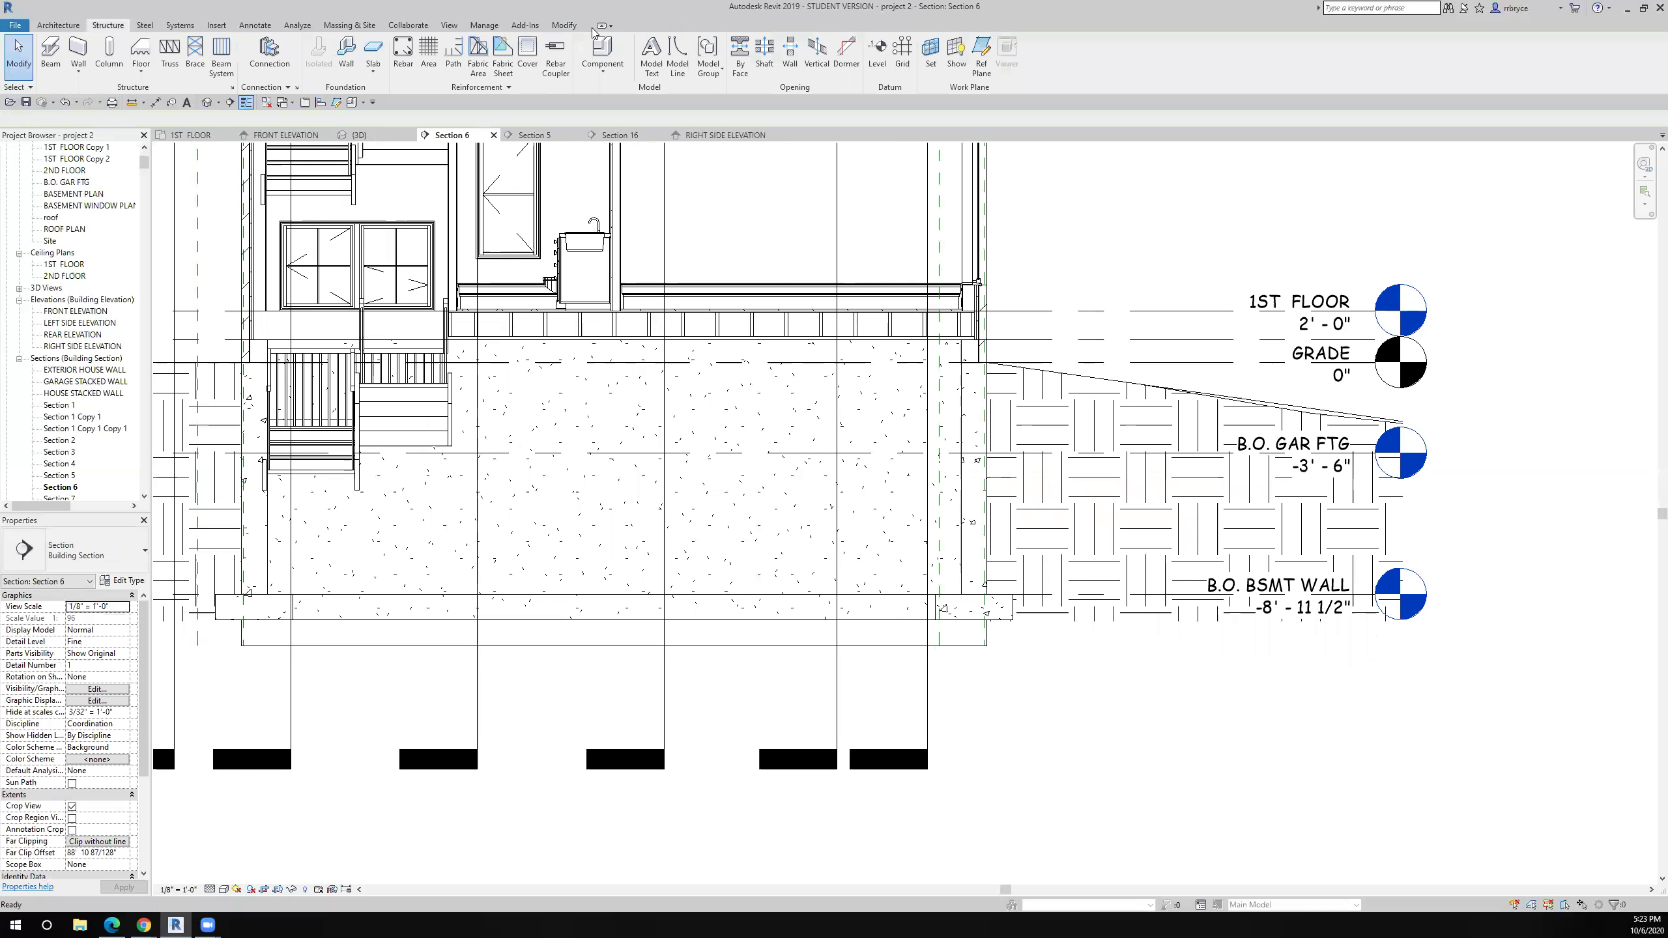
Set the height offset of the building pad below the footings to -10' 11 1/2"
click(872, 646)
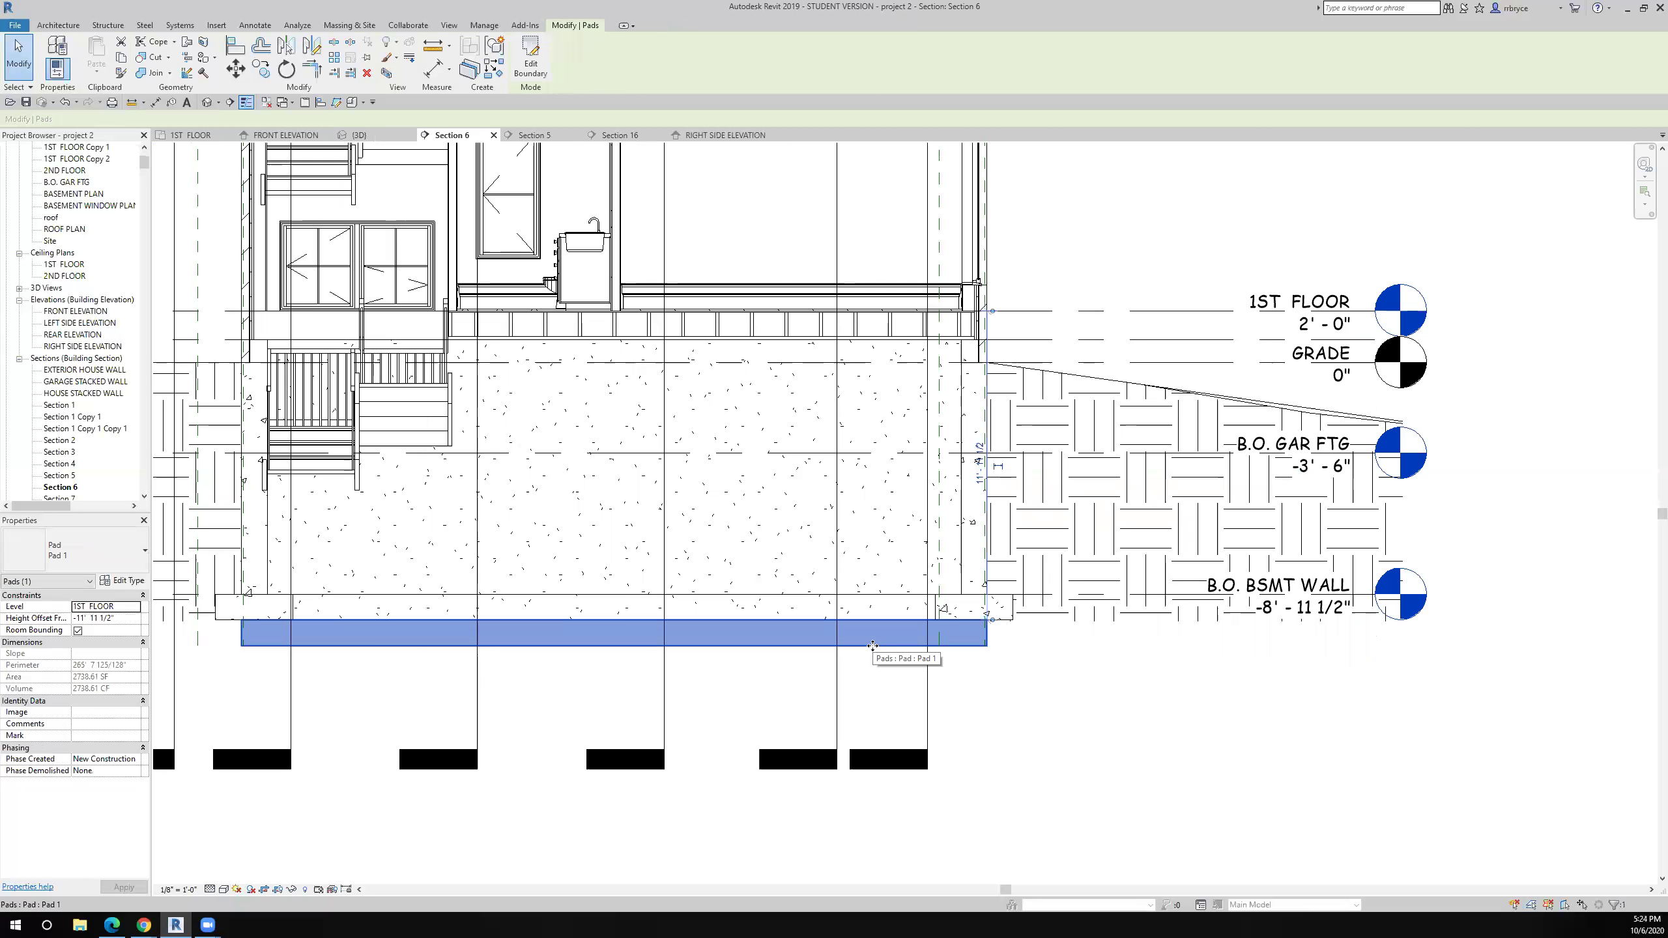
click(81, 618)
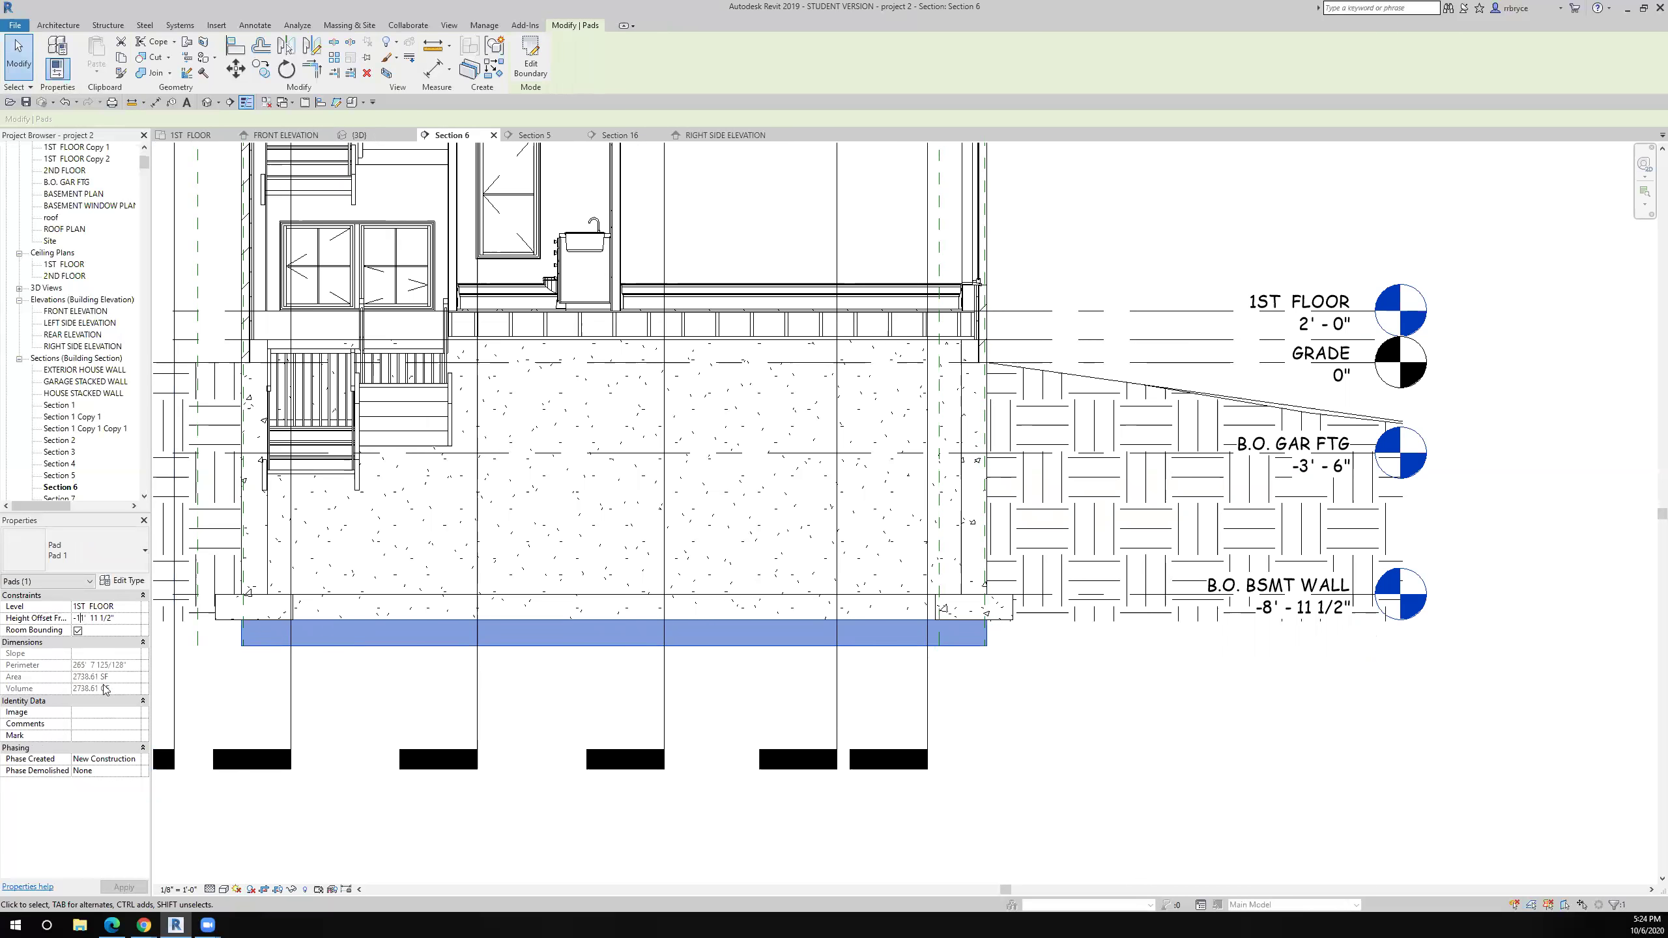
key(Delete)
text(0')
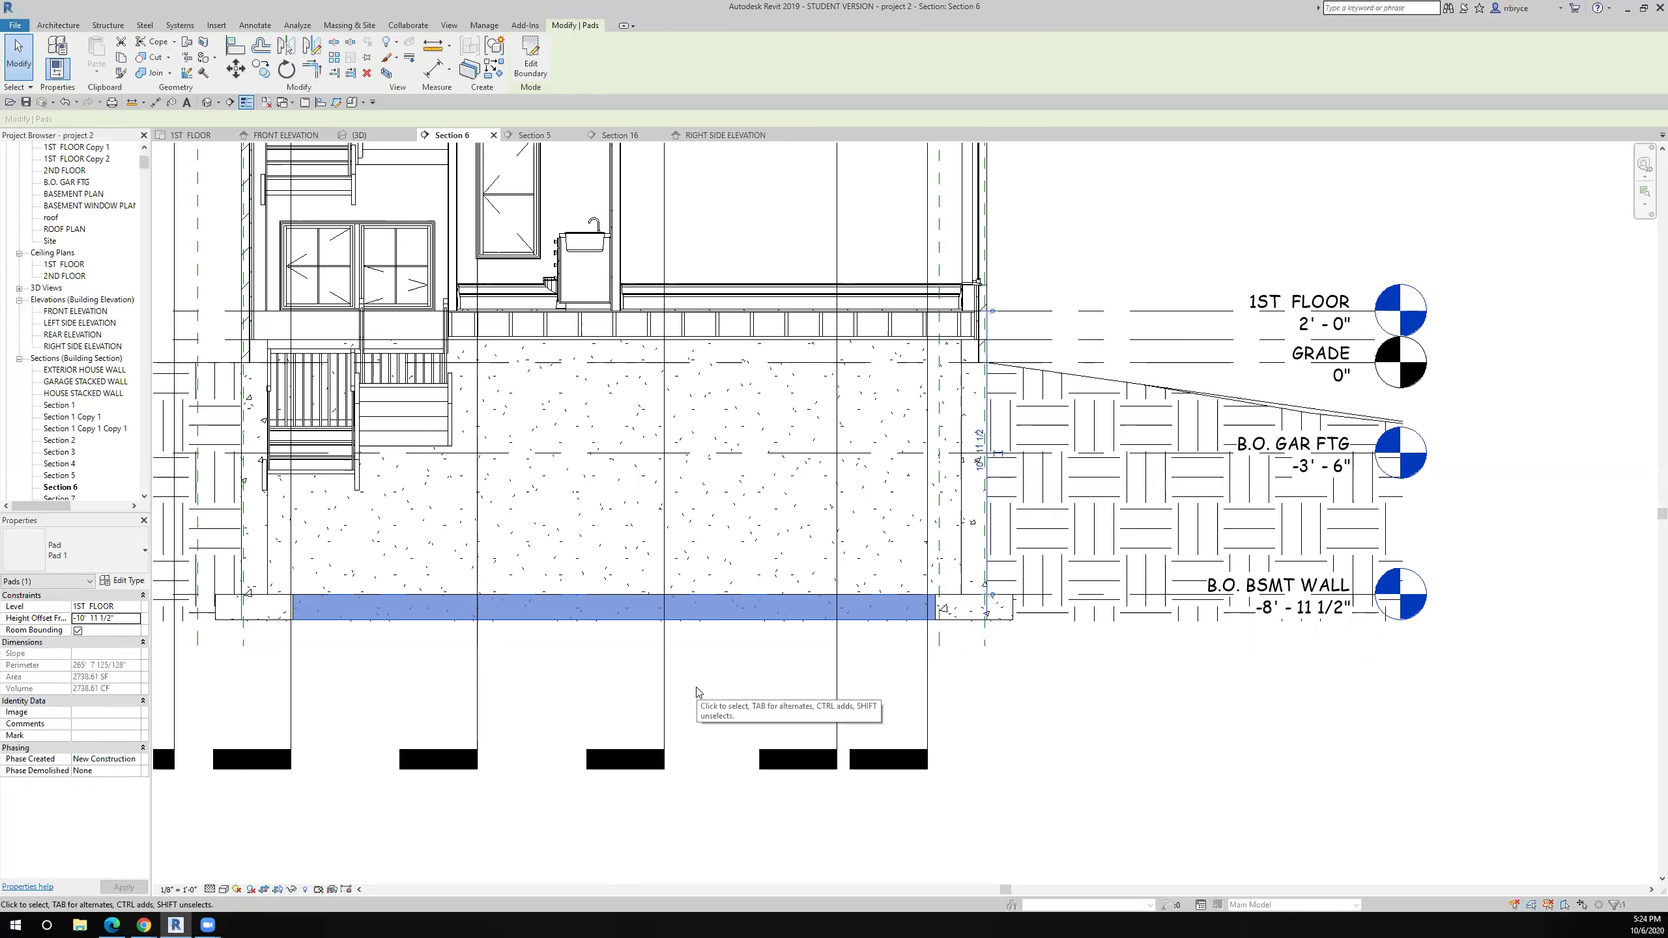
right_click(630, 611)
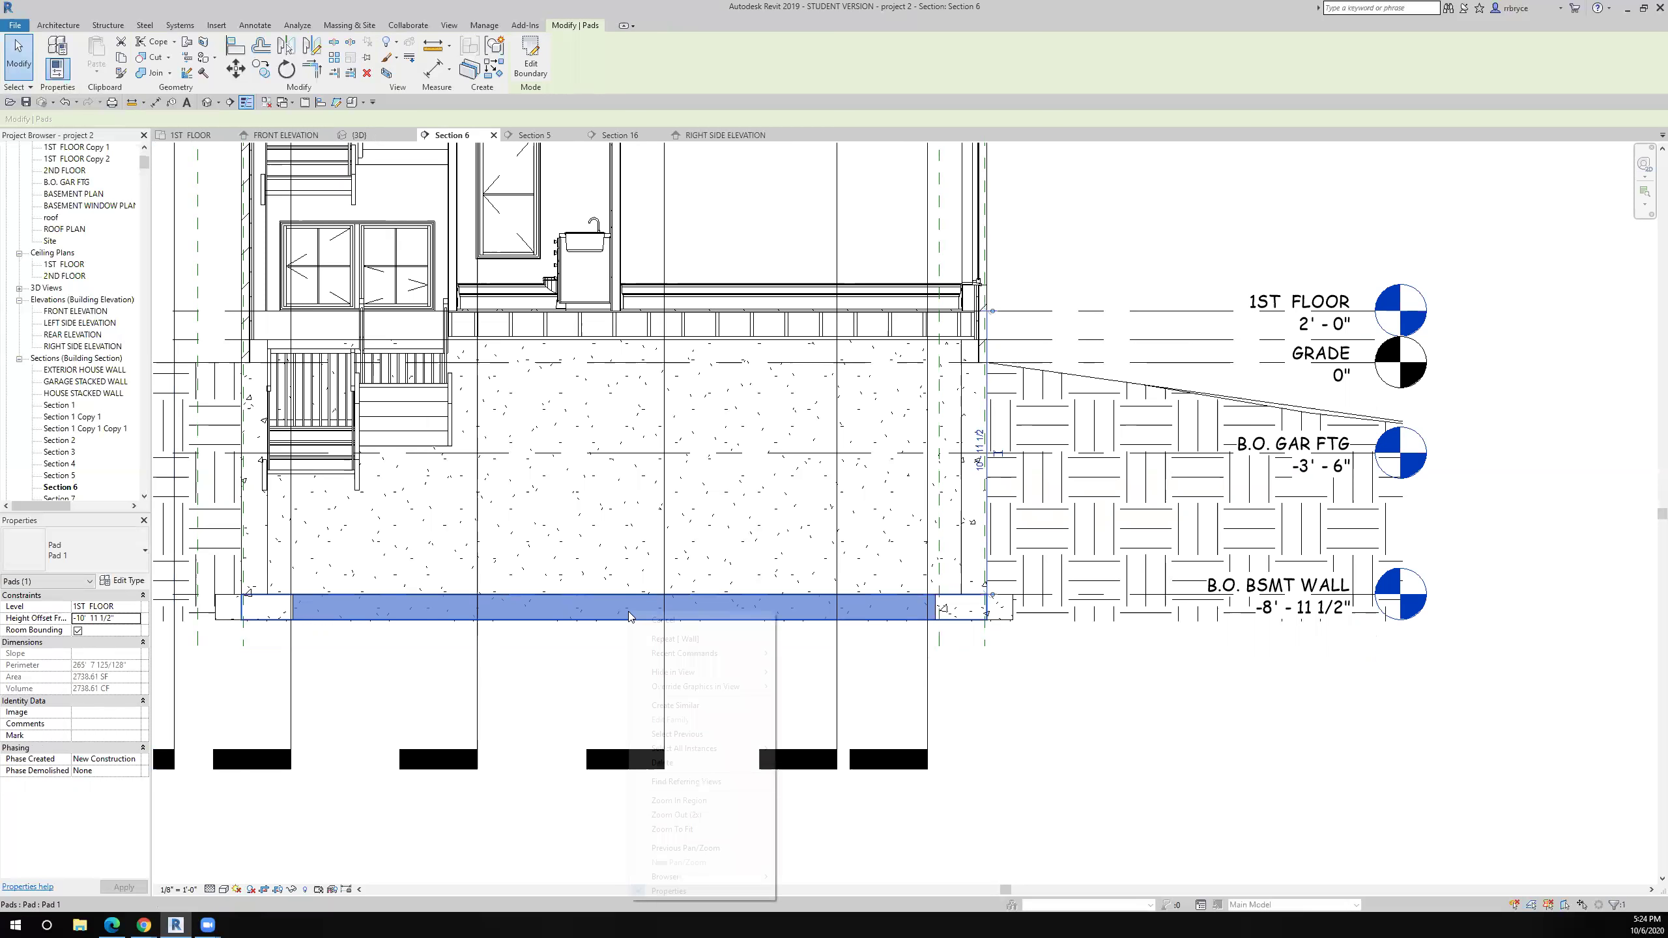
mouse_move(648, 673)
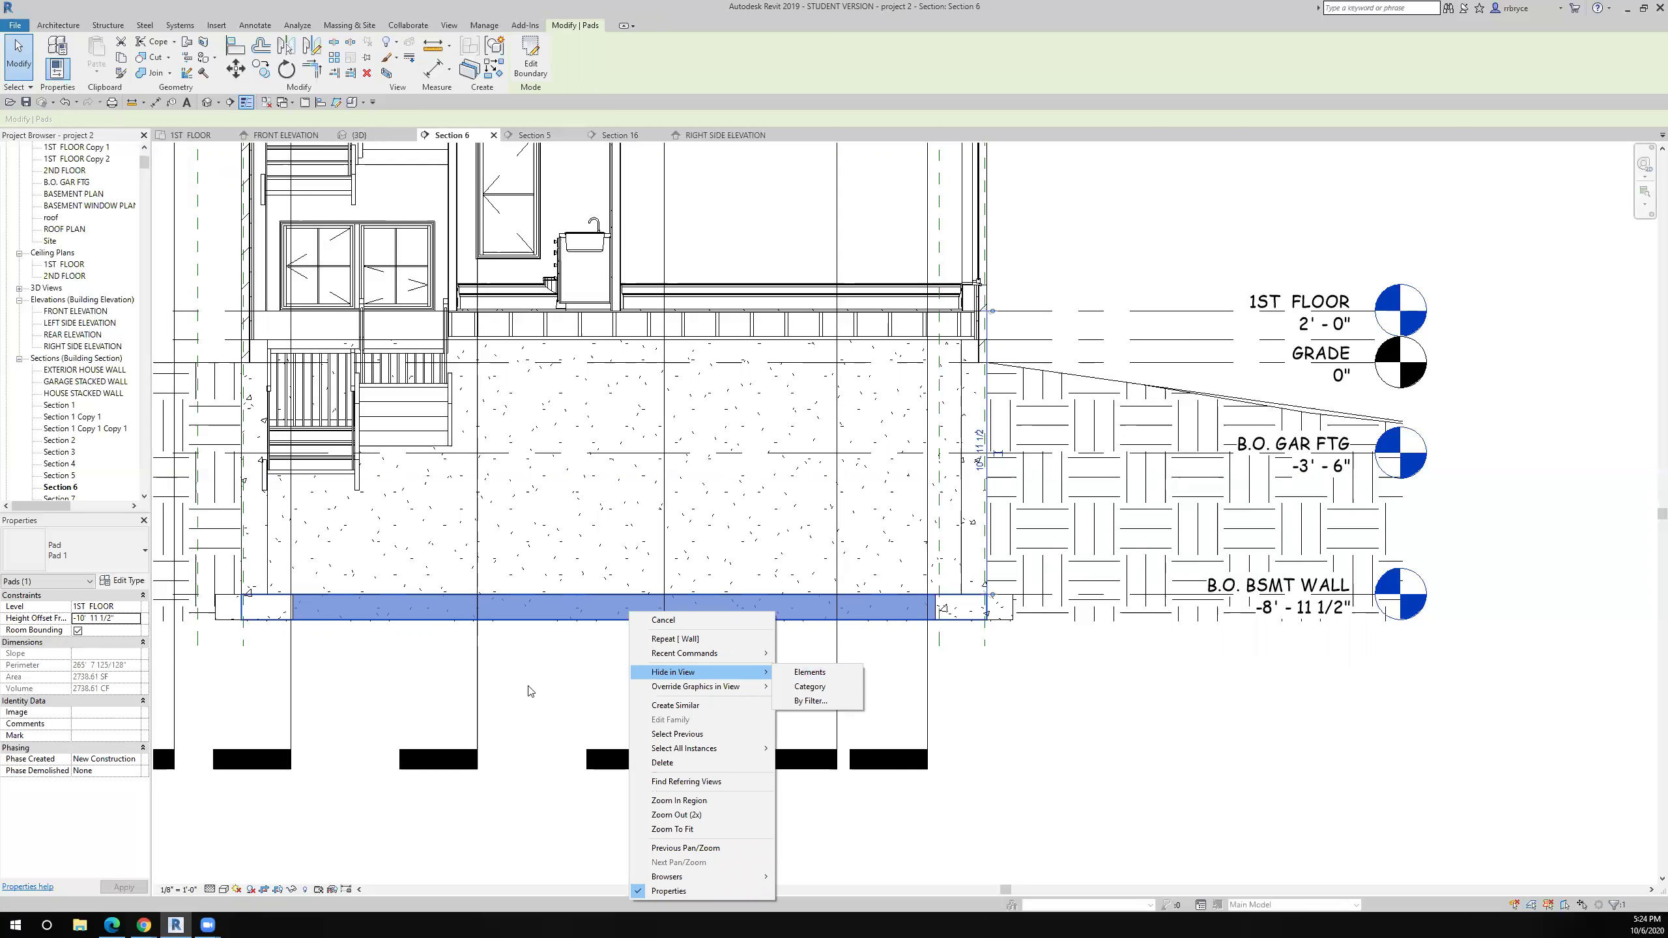
click(566, 689)
key(Escape)
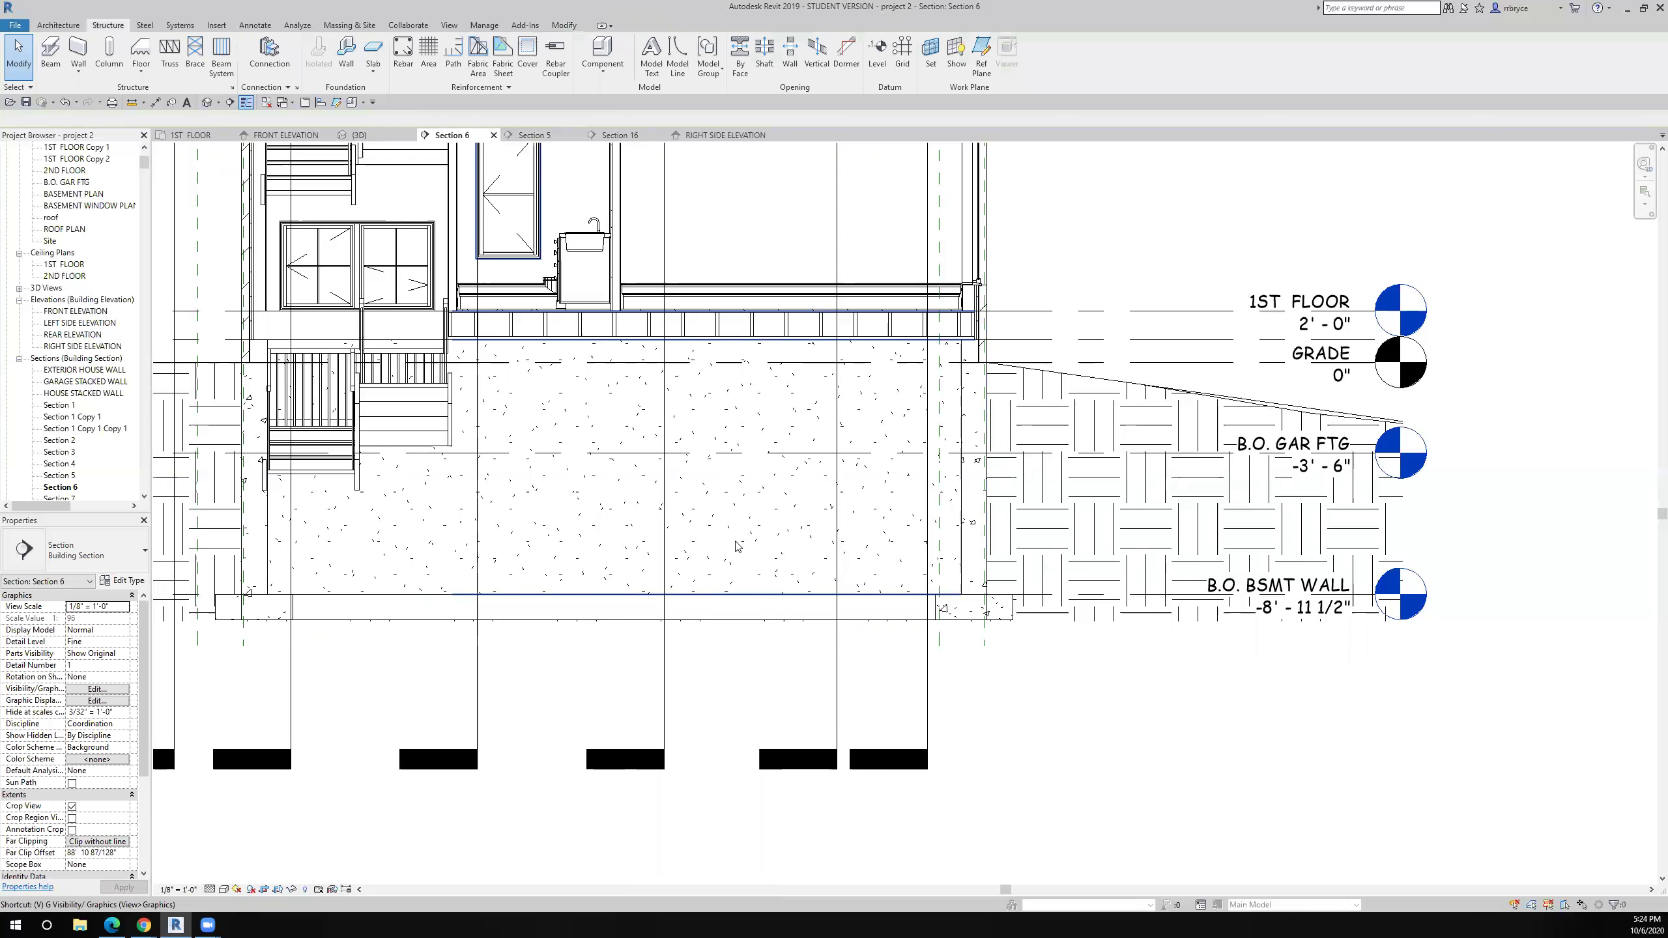
Turn off the visibility of the Pads subcategory under Site in Section 6's graphic overrides
key(v)
key(g)
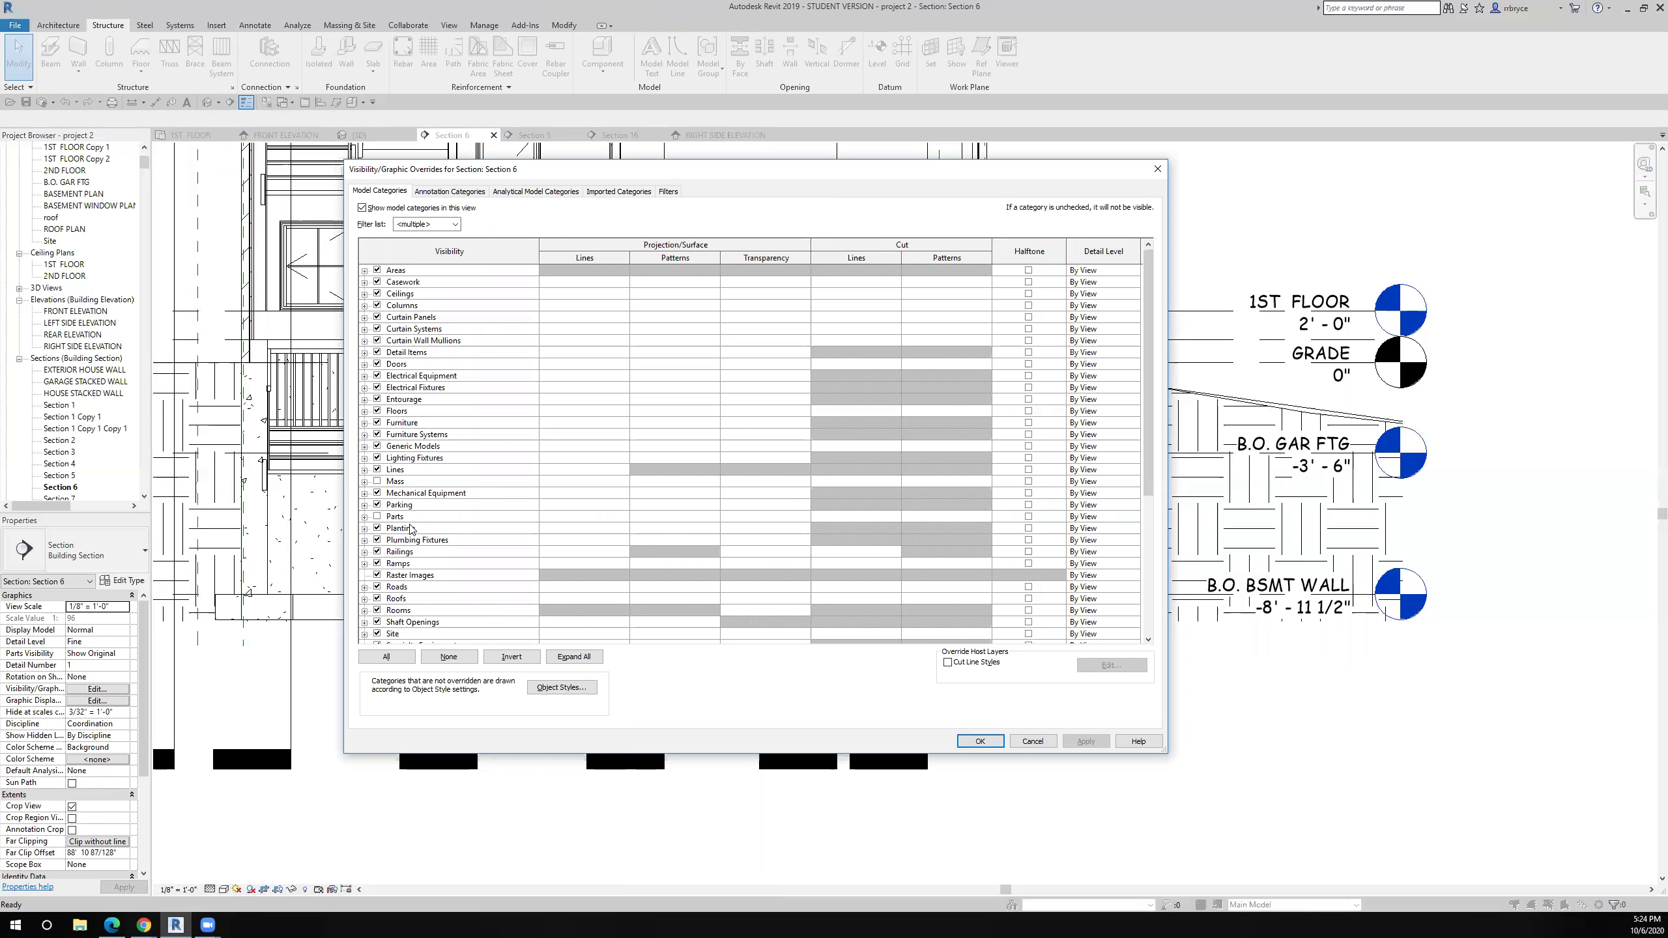
scroll(410, 529, down, 5)
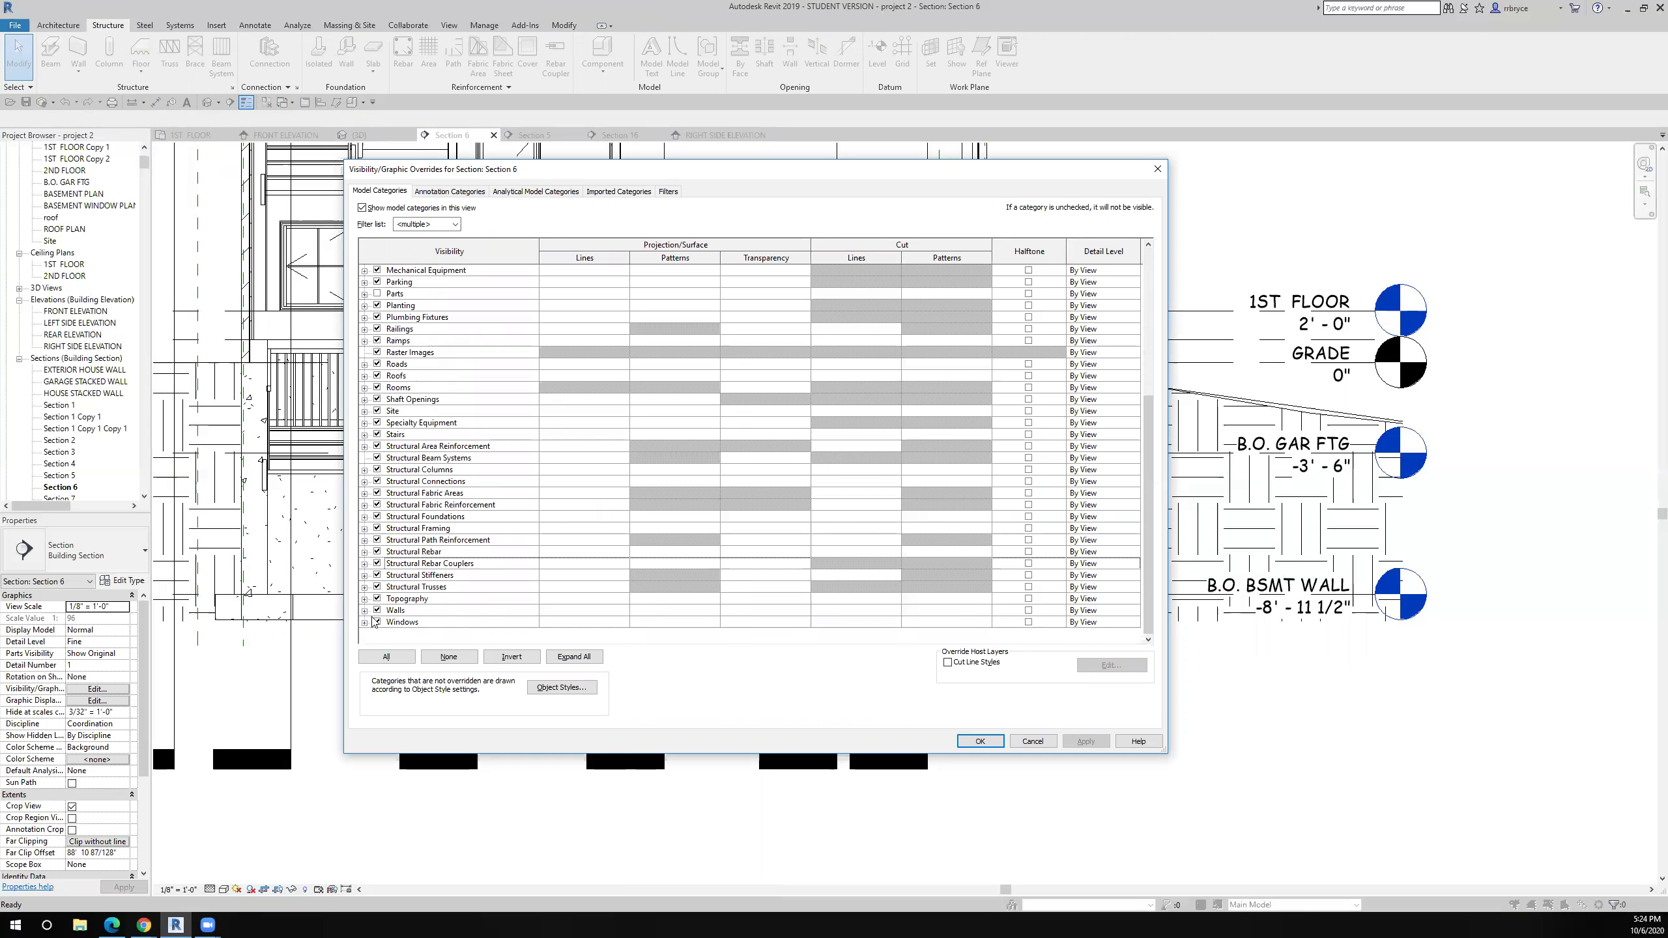
click(364, 611)
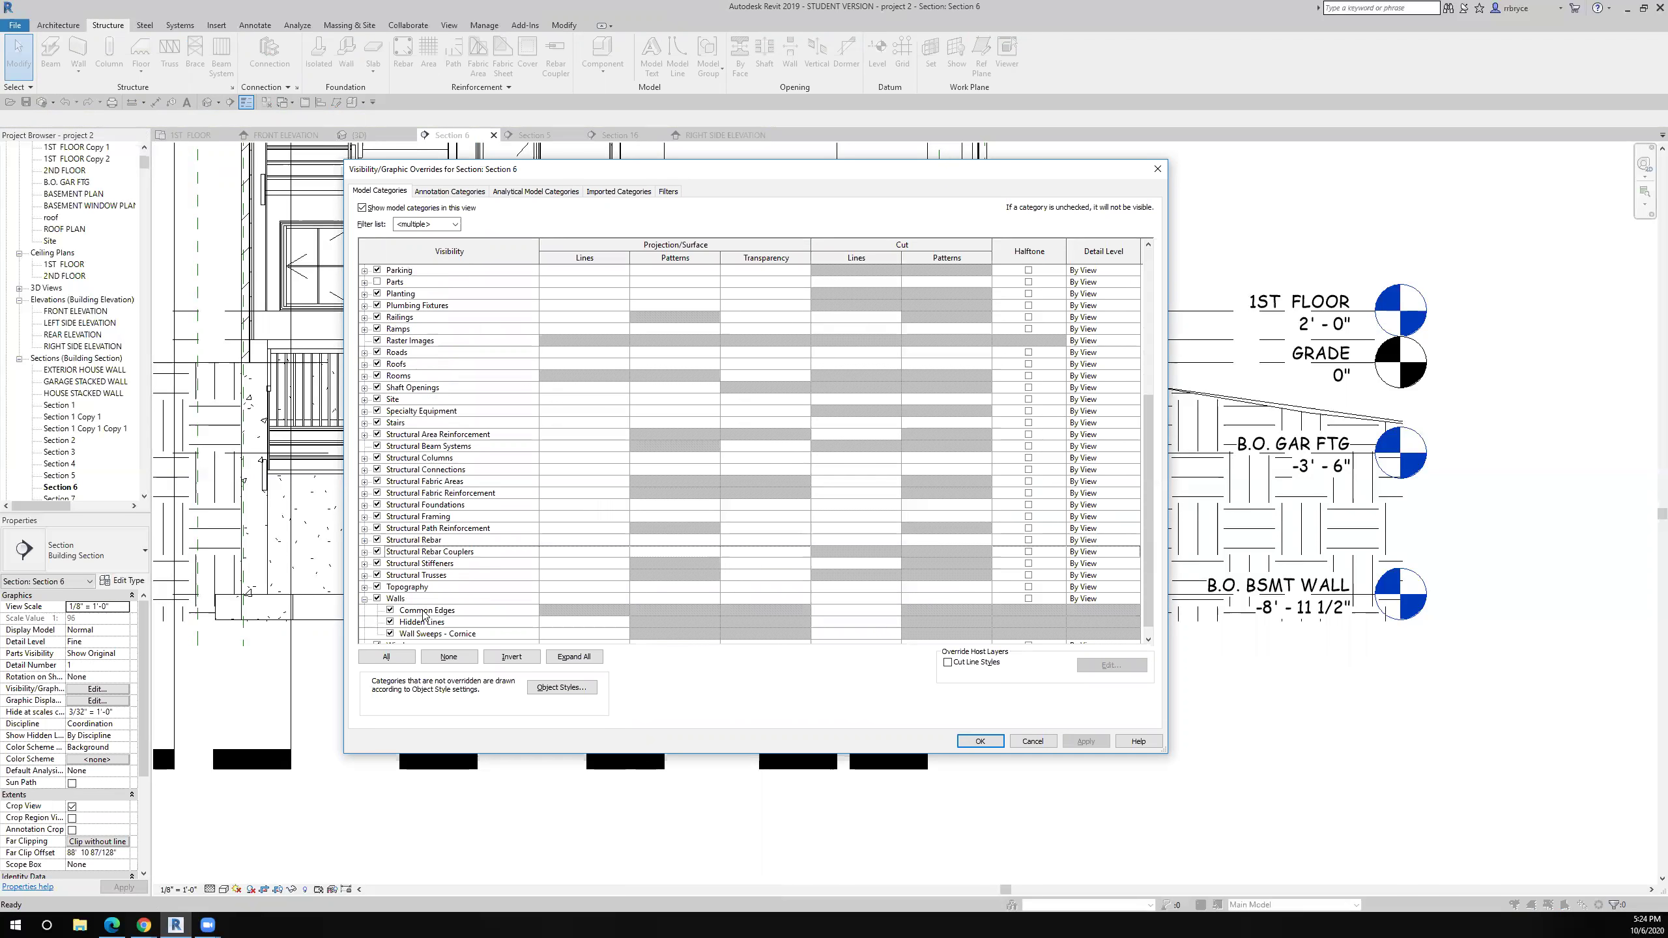
scroll(420, 591, up, 1)
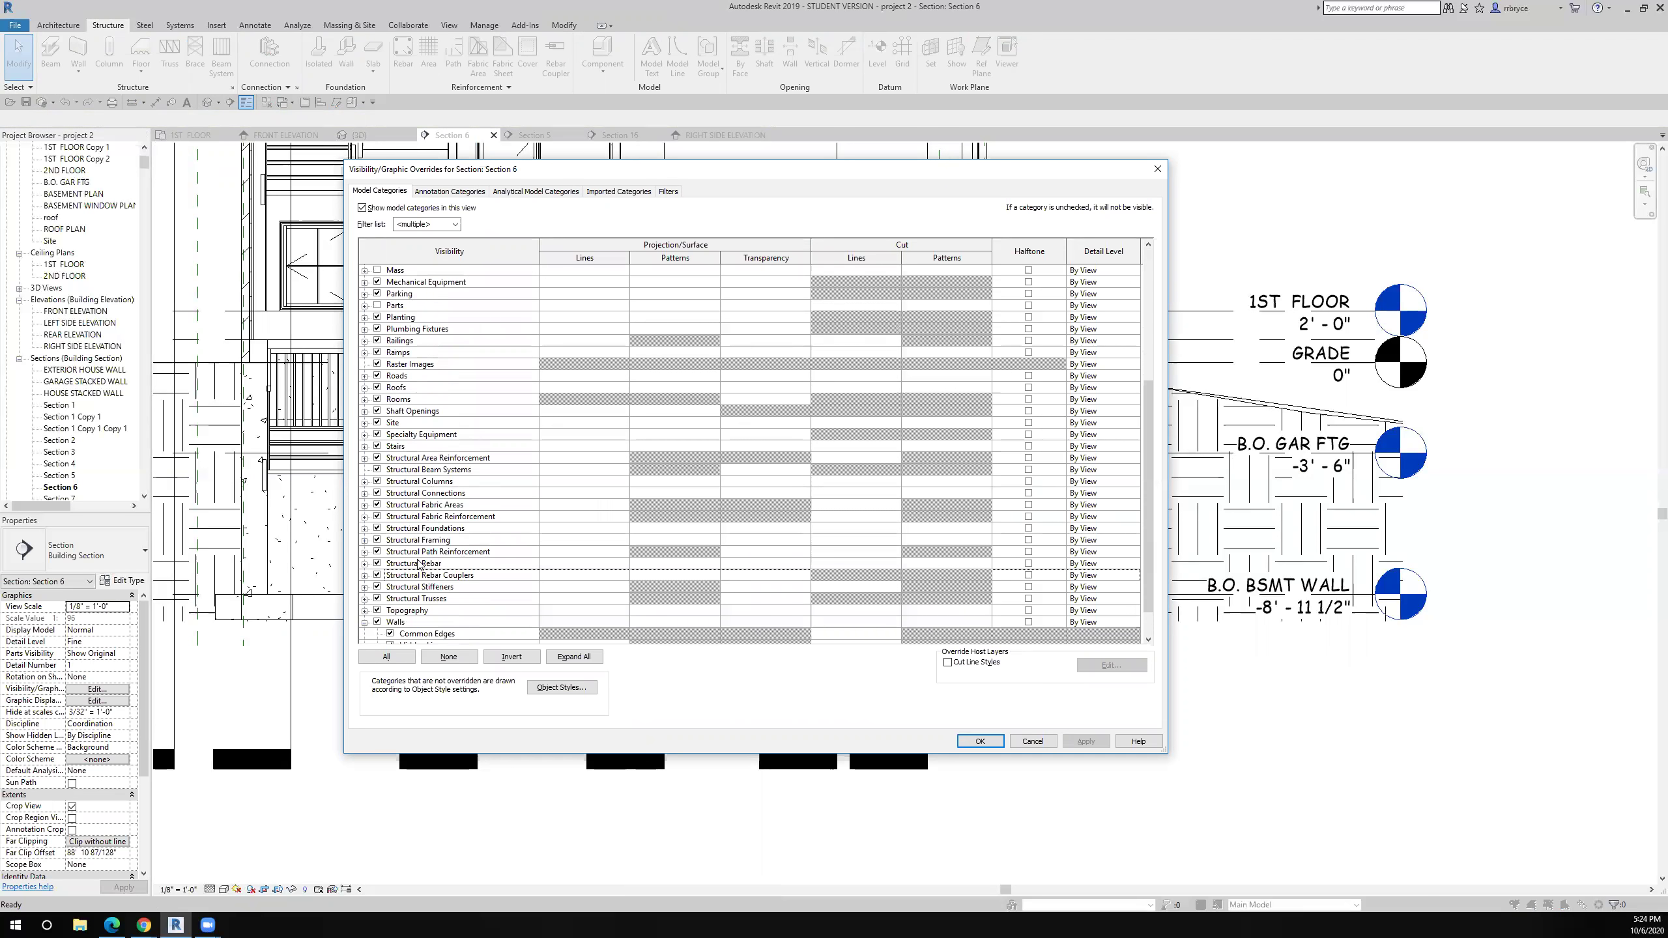
scroll(375, 460, up, 1)
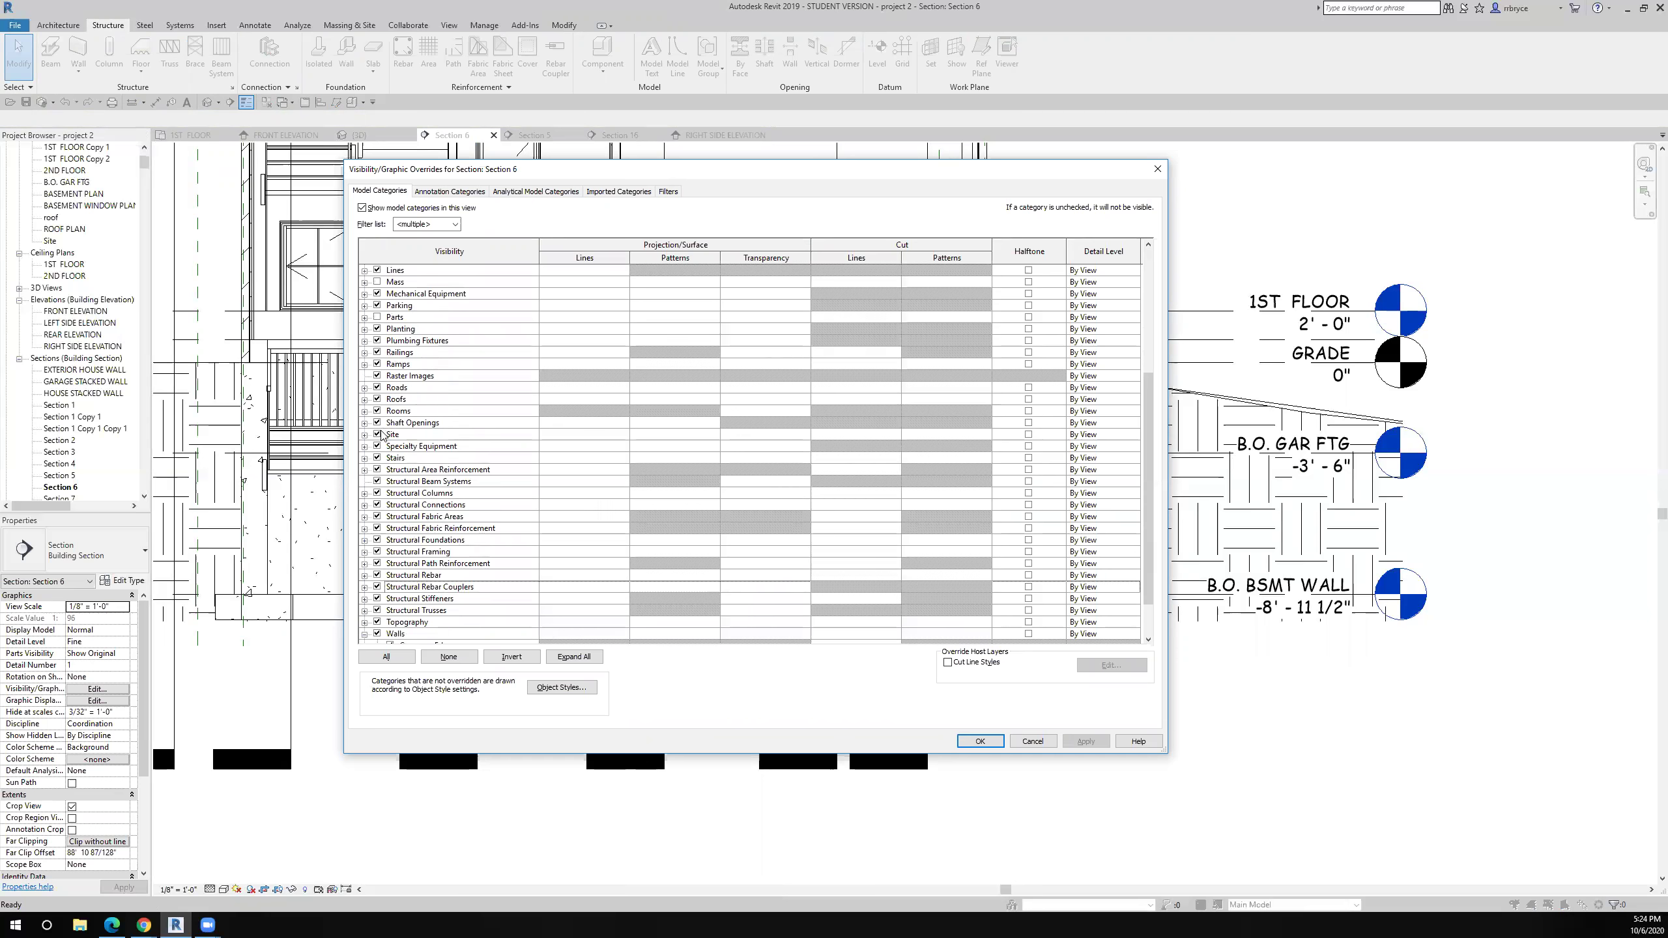
click(364, 436)
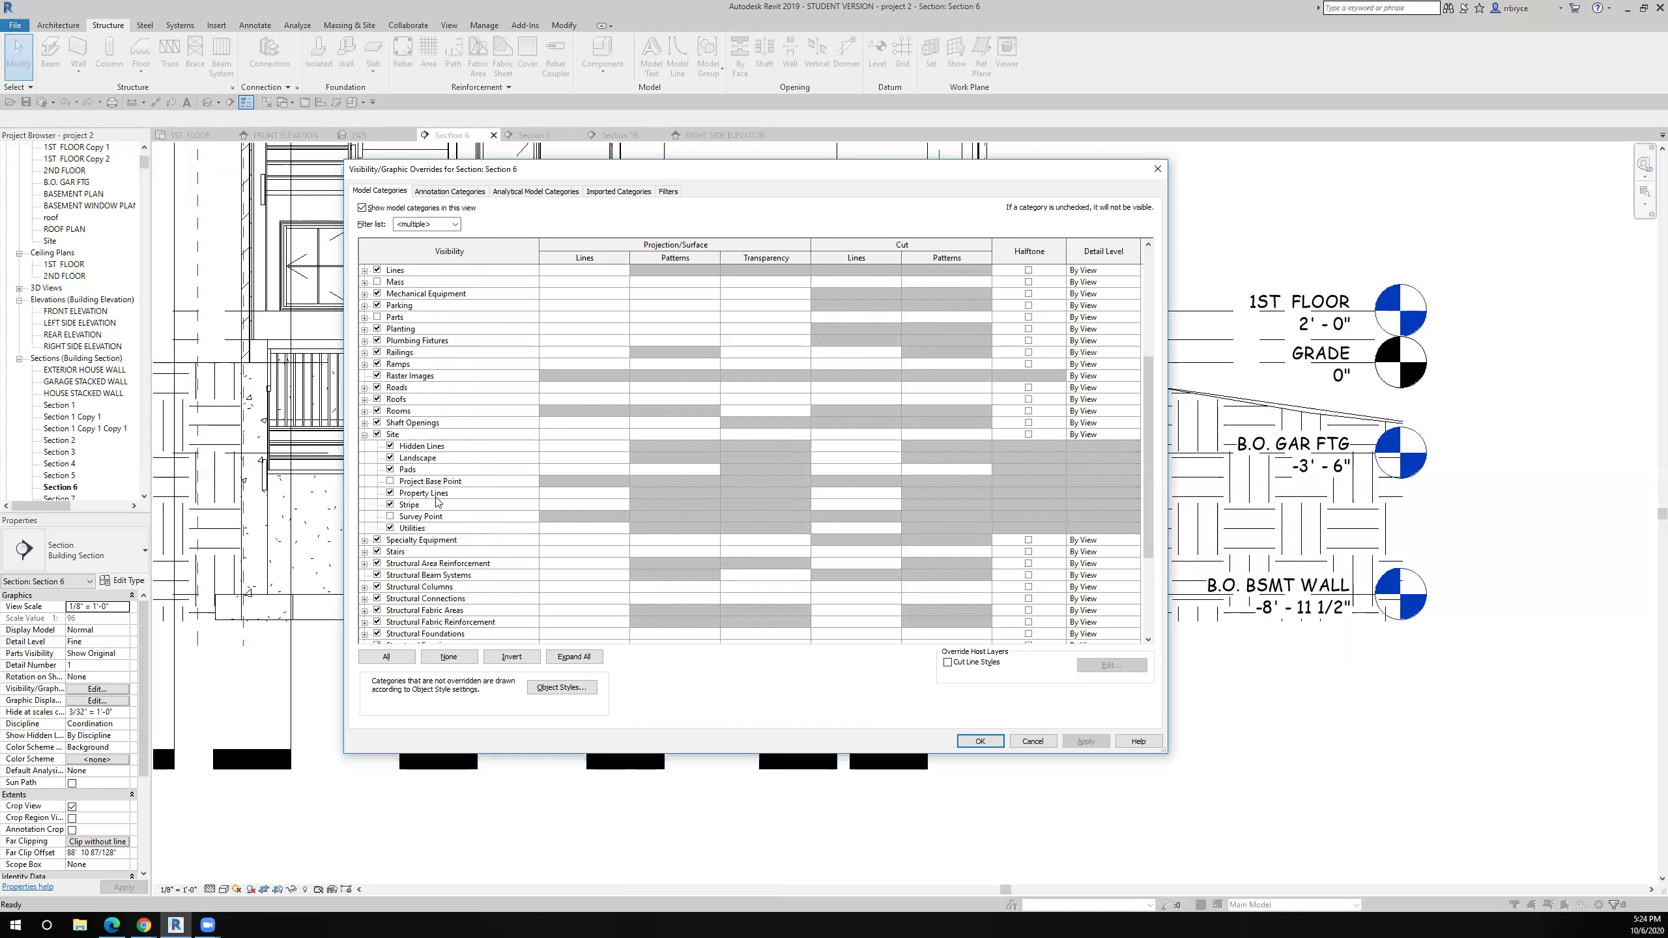
click(390, 469)
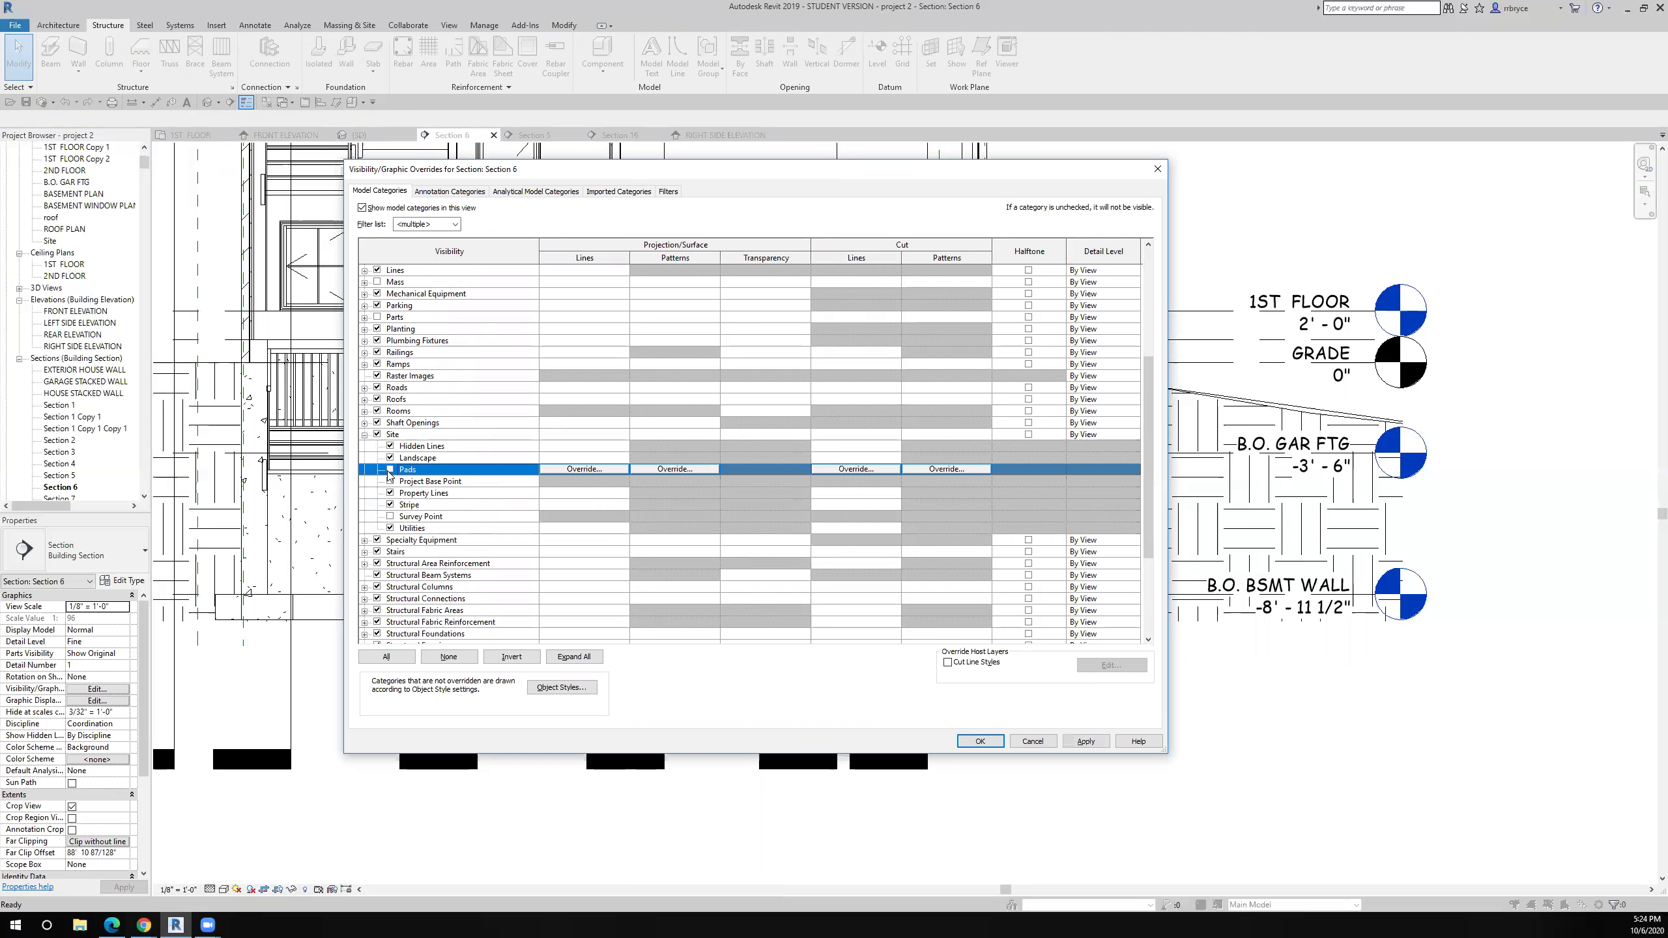
click(980, 741)
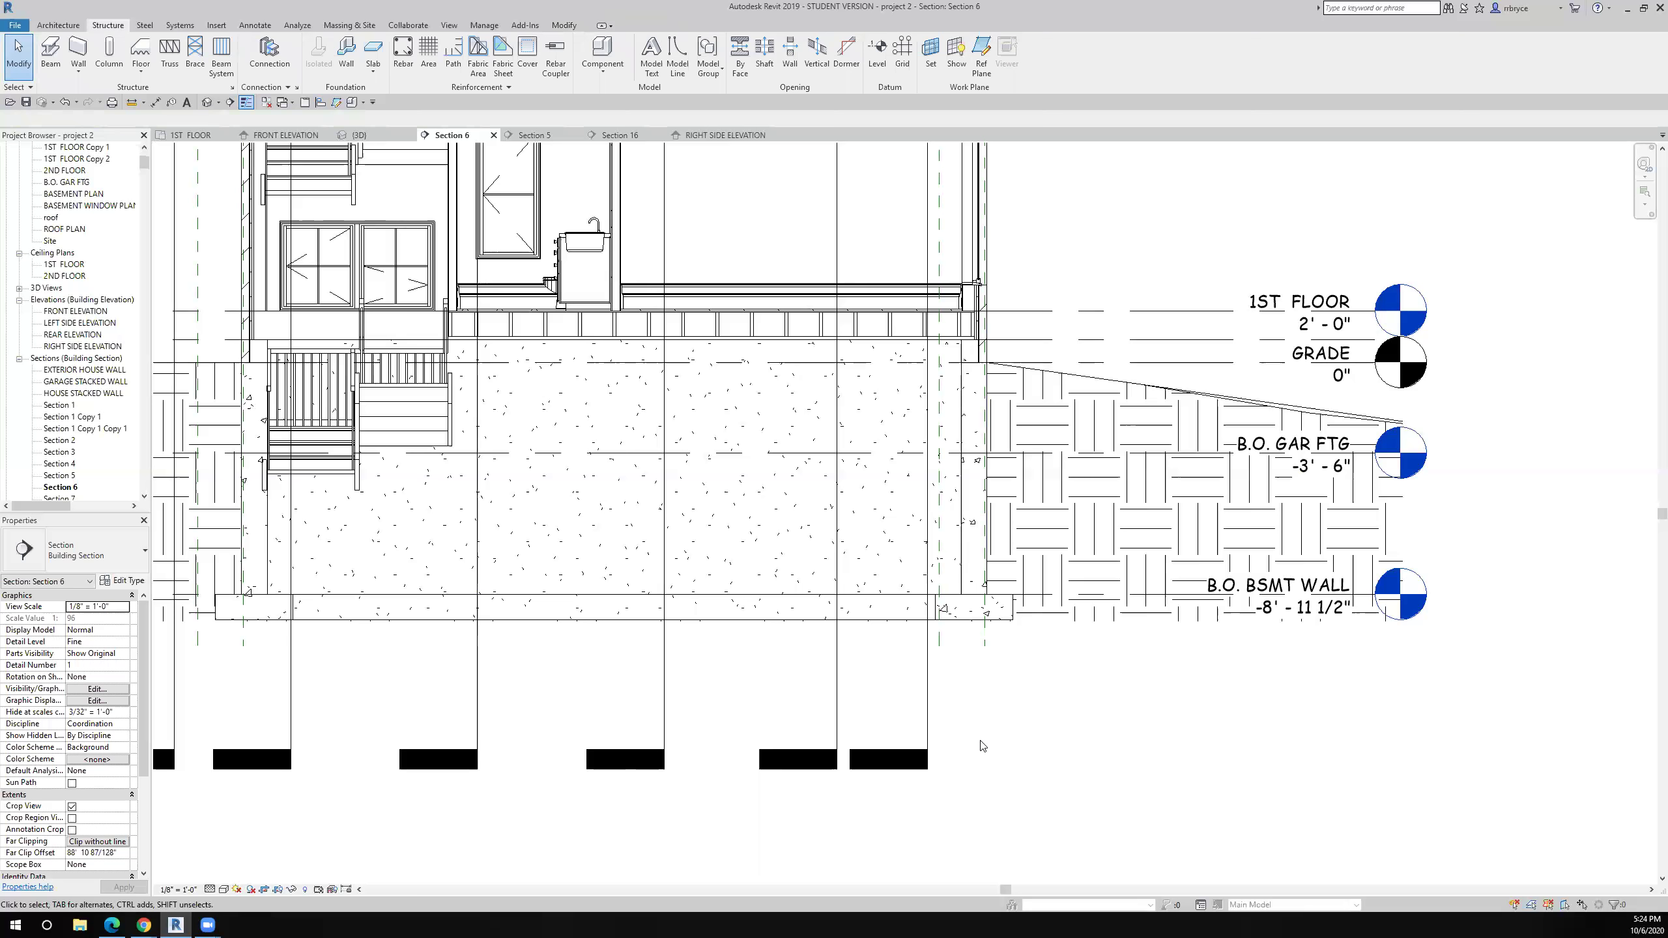
Preview Section 6 in the Realistic visual style to check the basement walls, footings and soil, and return it to Hidden Line
scroll(980, 744, down, 5)
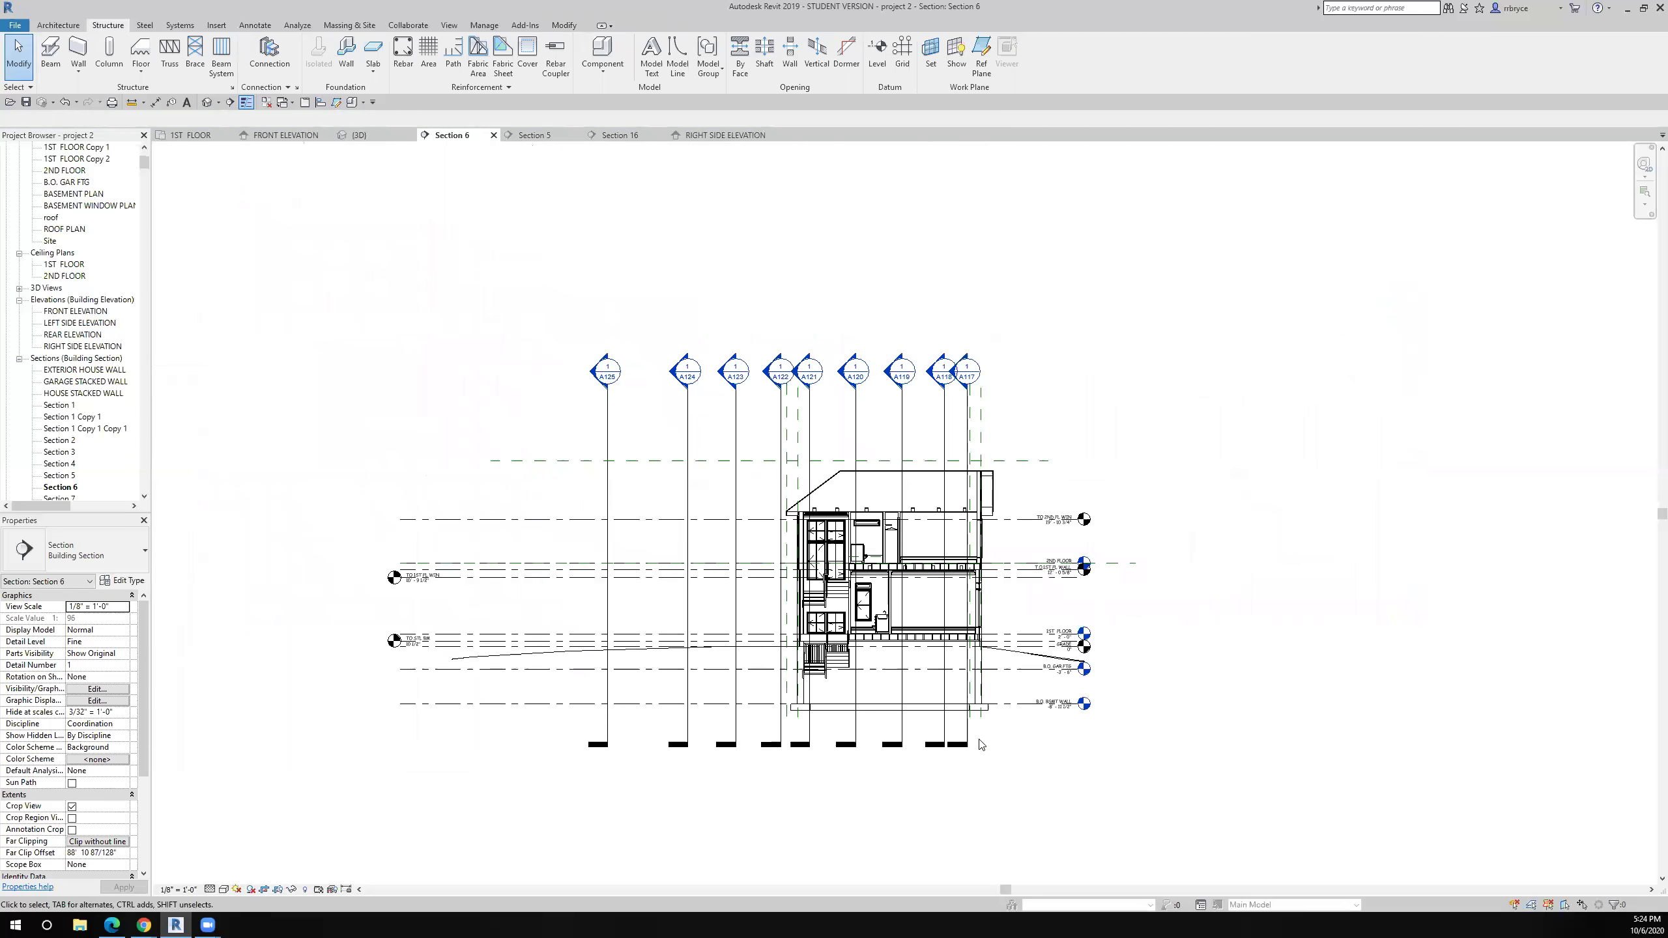
scroll(980, 744, up, 5)
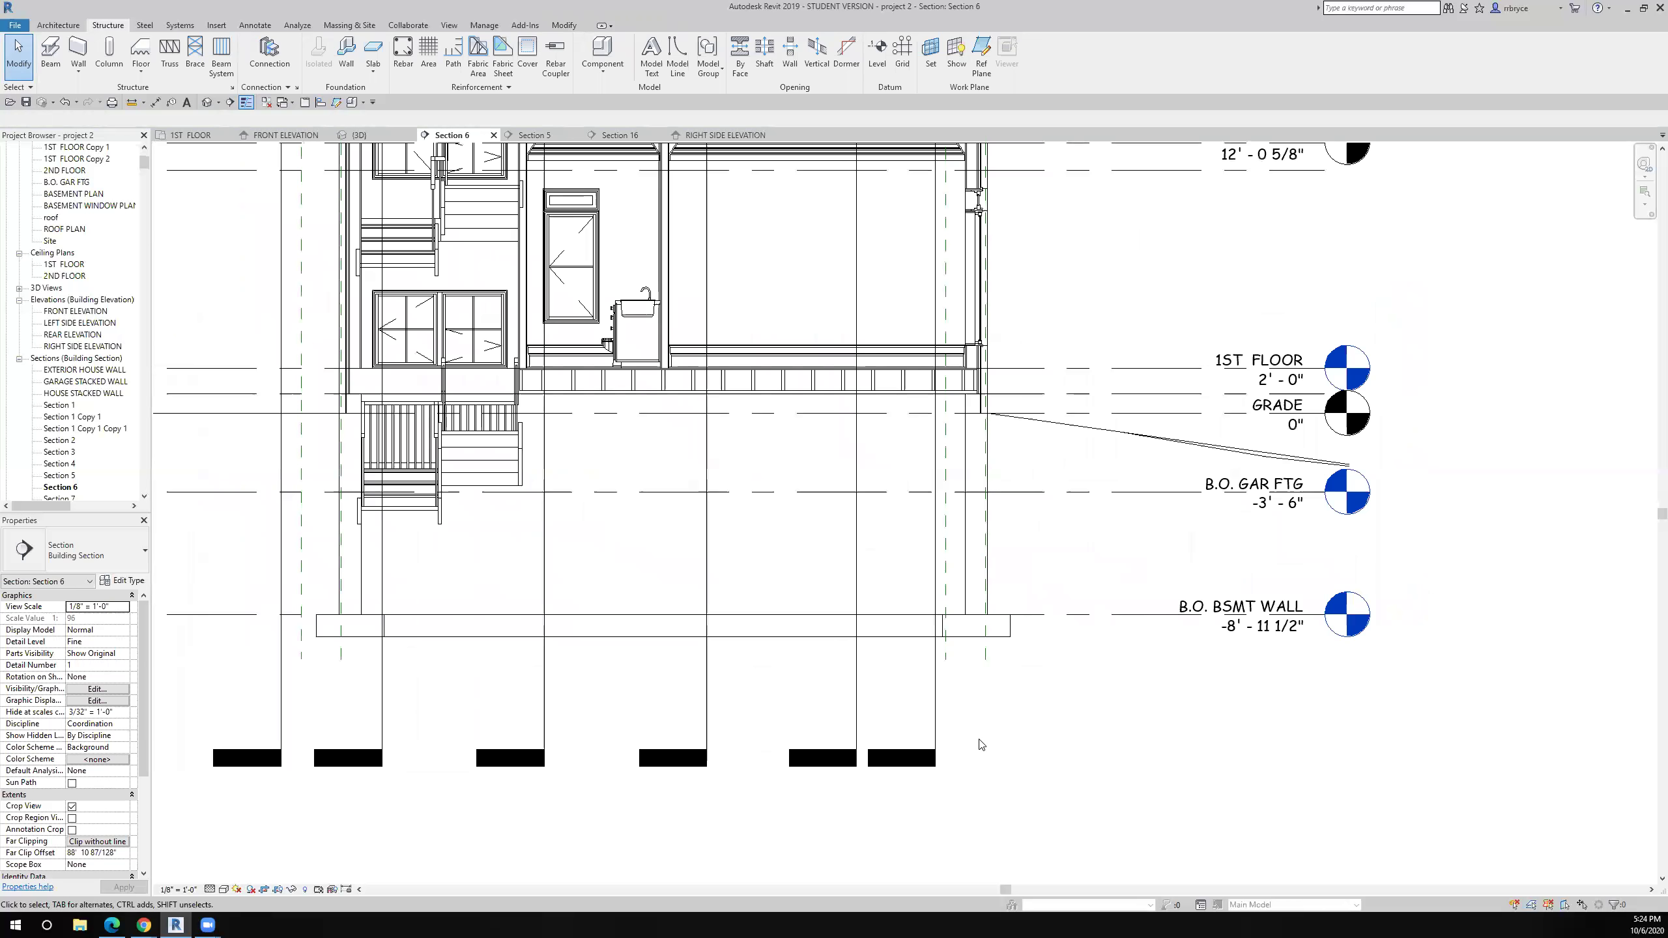
click(224, 890)
click(254, 863)
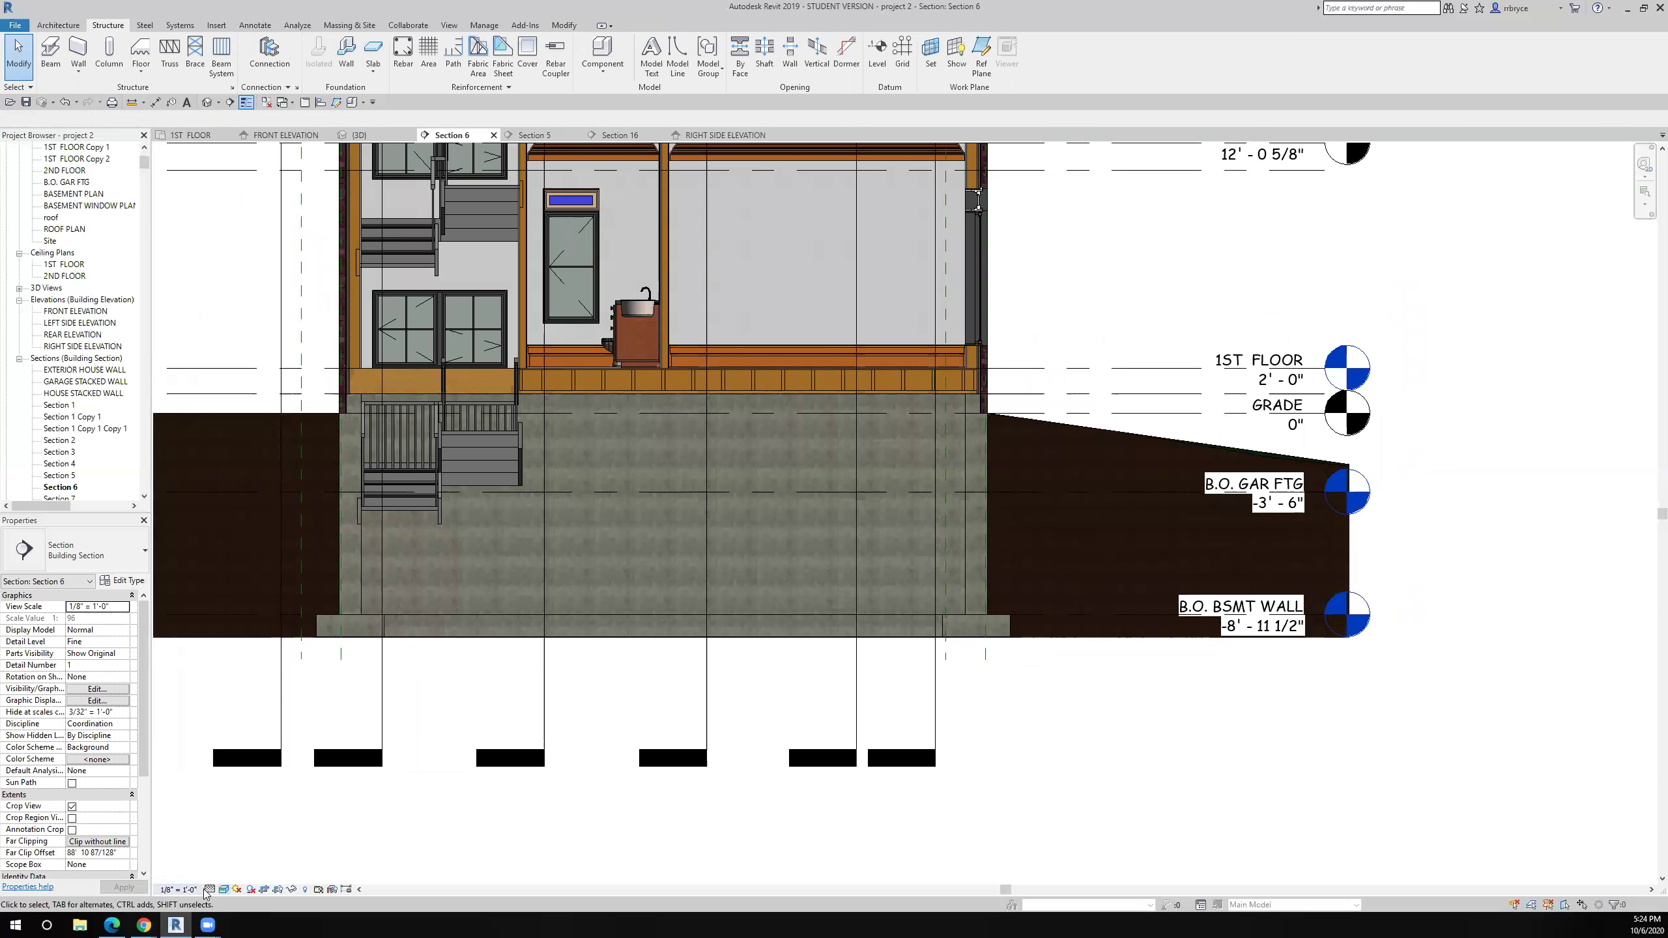
click(224, 890)
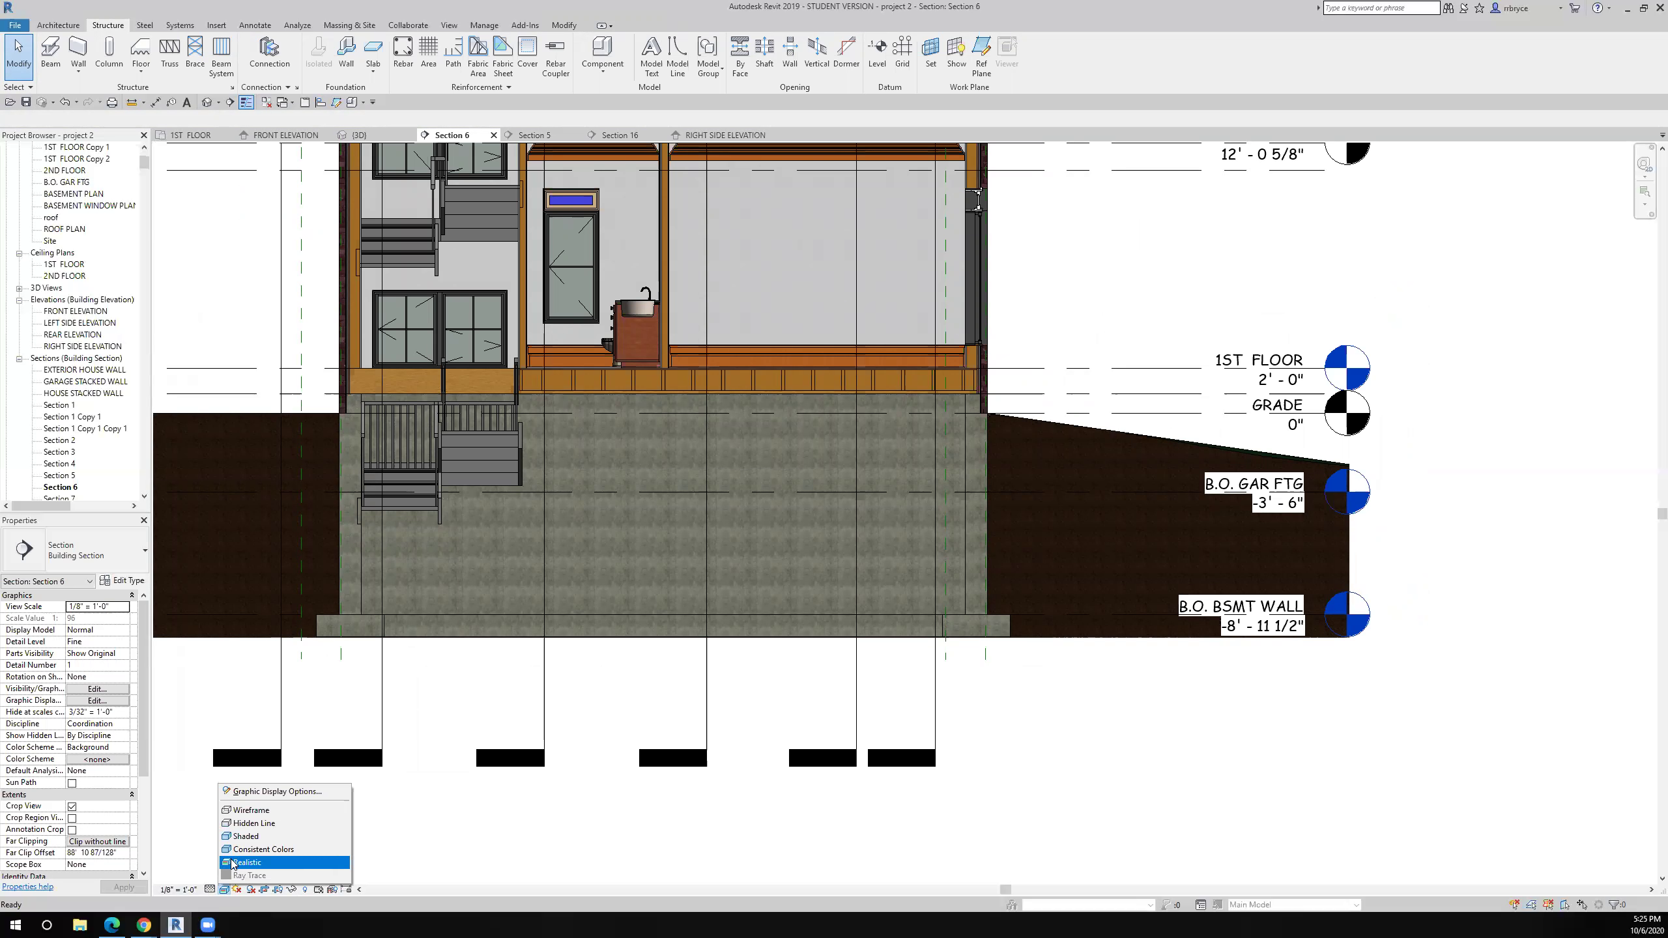
click(251, 823)
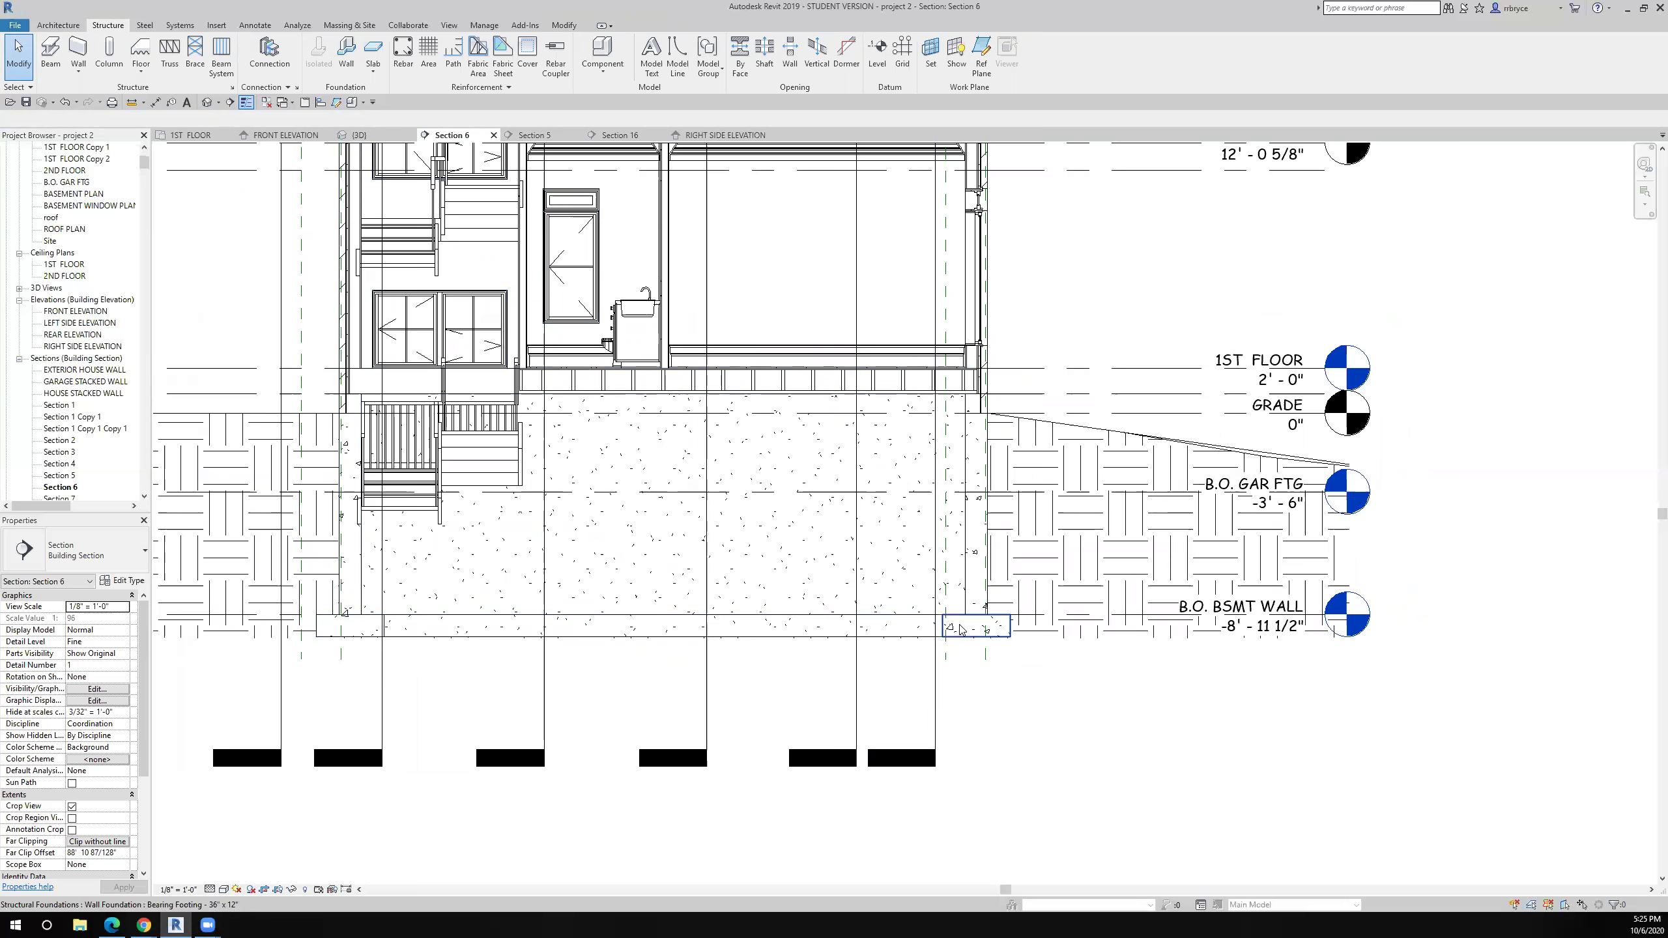
Open the BASEMENT PLAN floor plan at the inner corner where the rear wing's footing overlaps the adjoining wall footing
scroll(976, 591, down, 1)
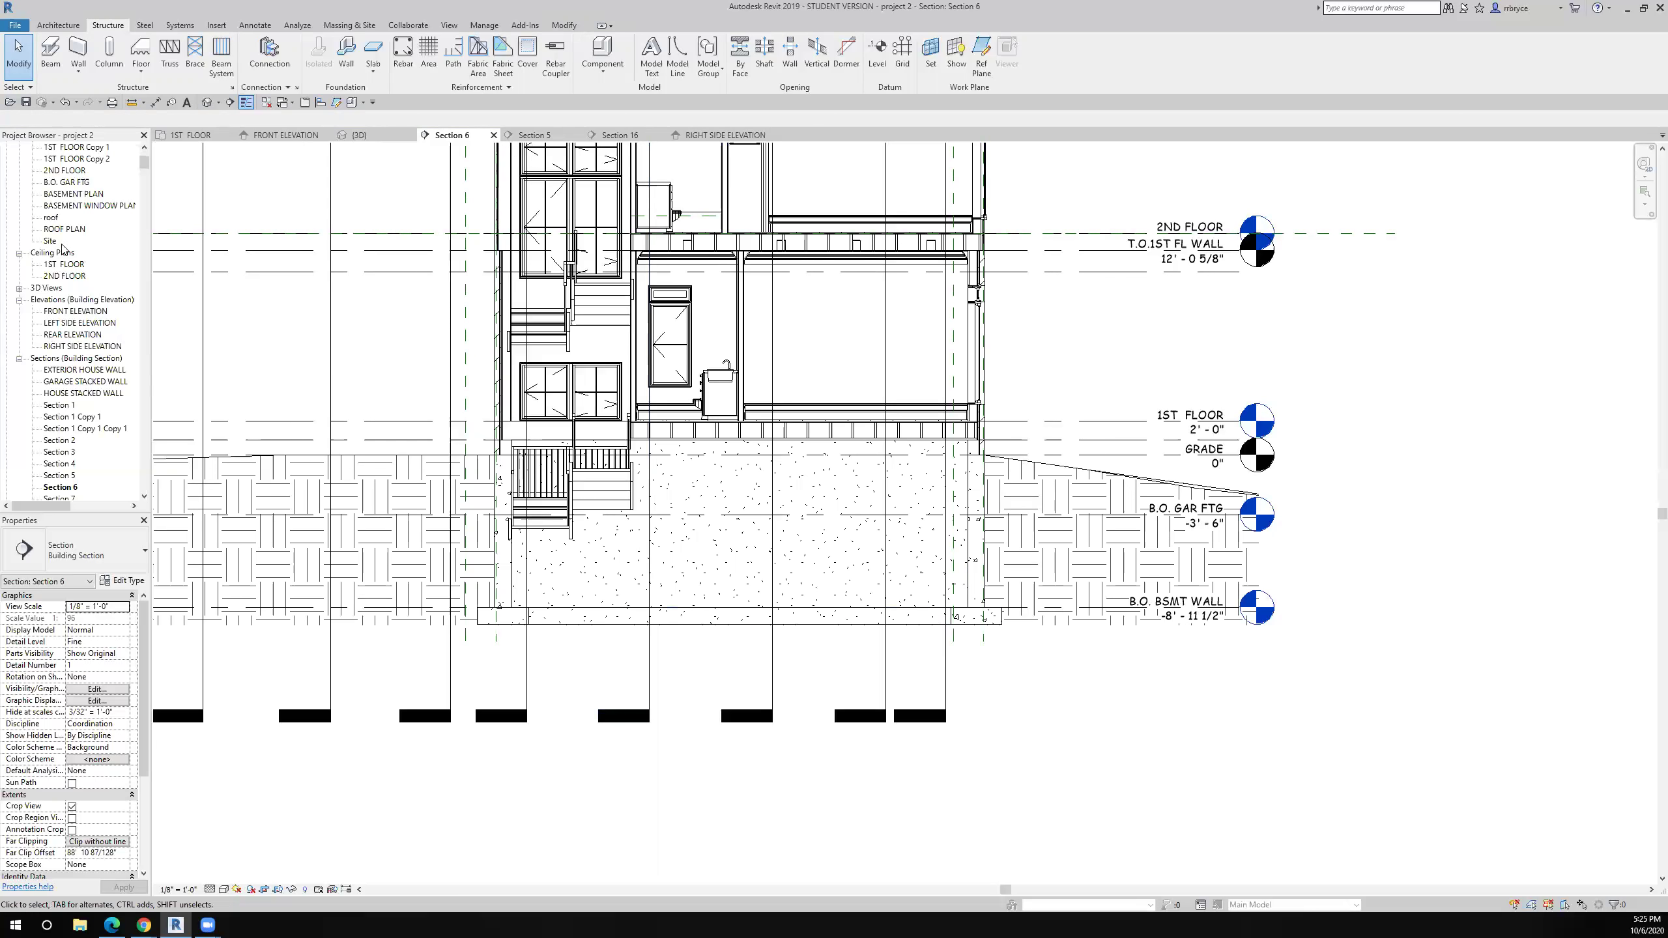
double_click(63, 194)
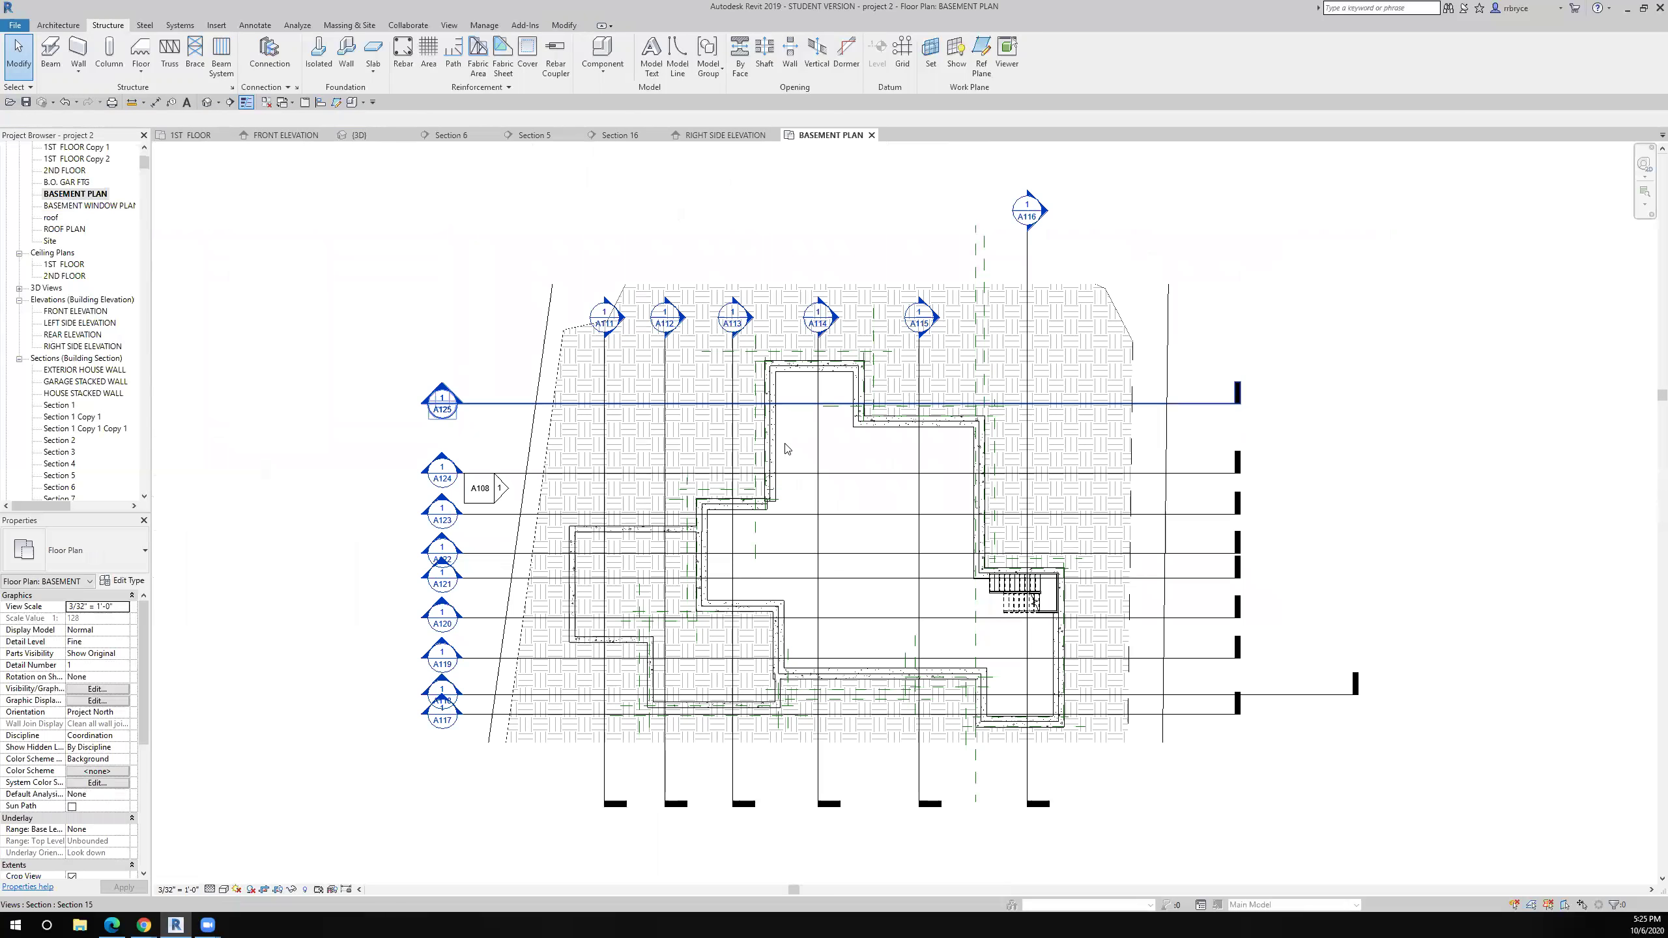
scroll(813, 514, up, 5)
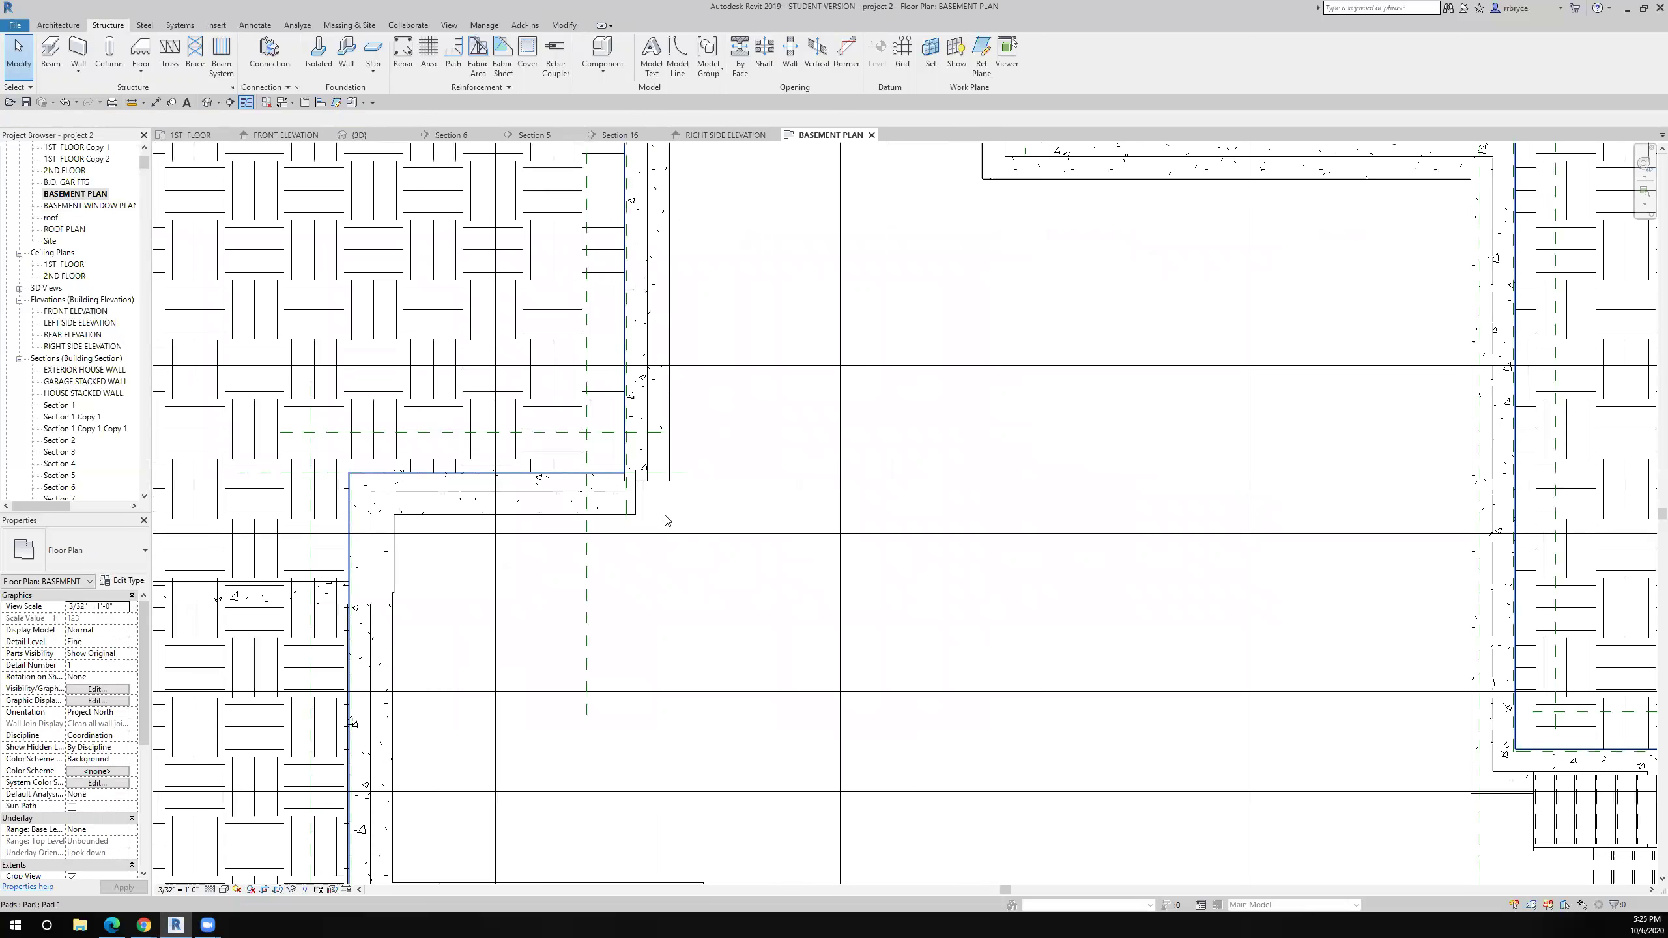
scroll(667, 521, up, 3)
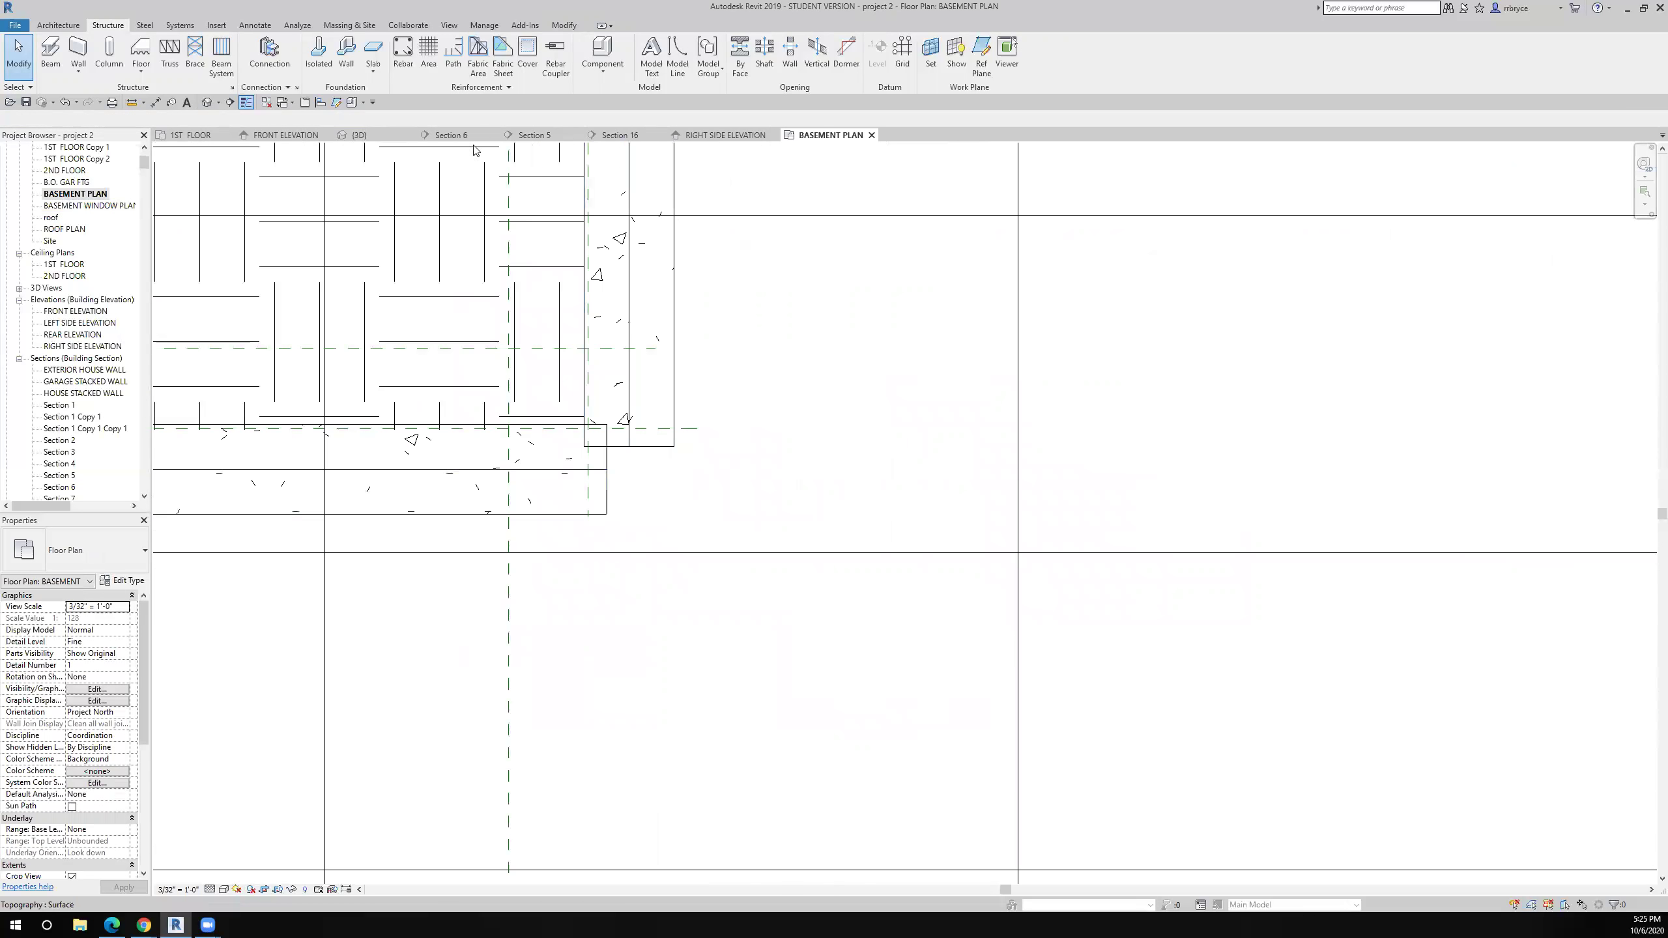
Try to trim the two overlapping wall footings into a corner at the rear wing's inner corner
click(563, 25)
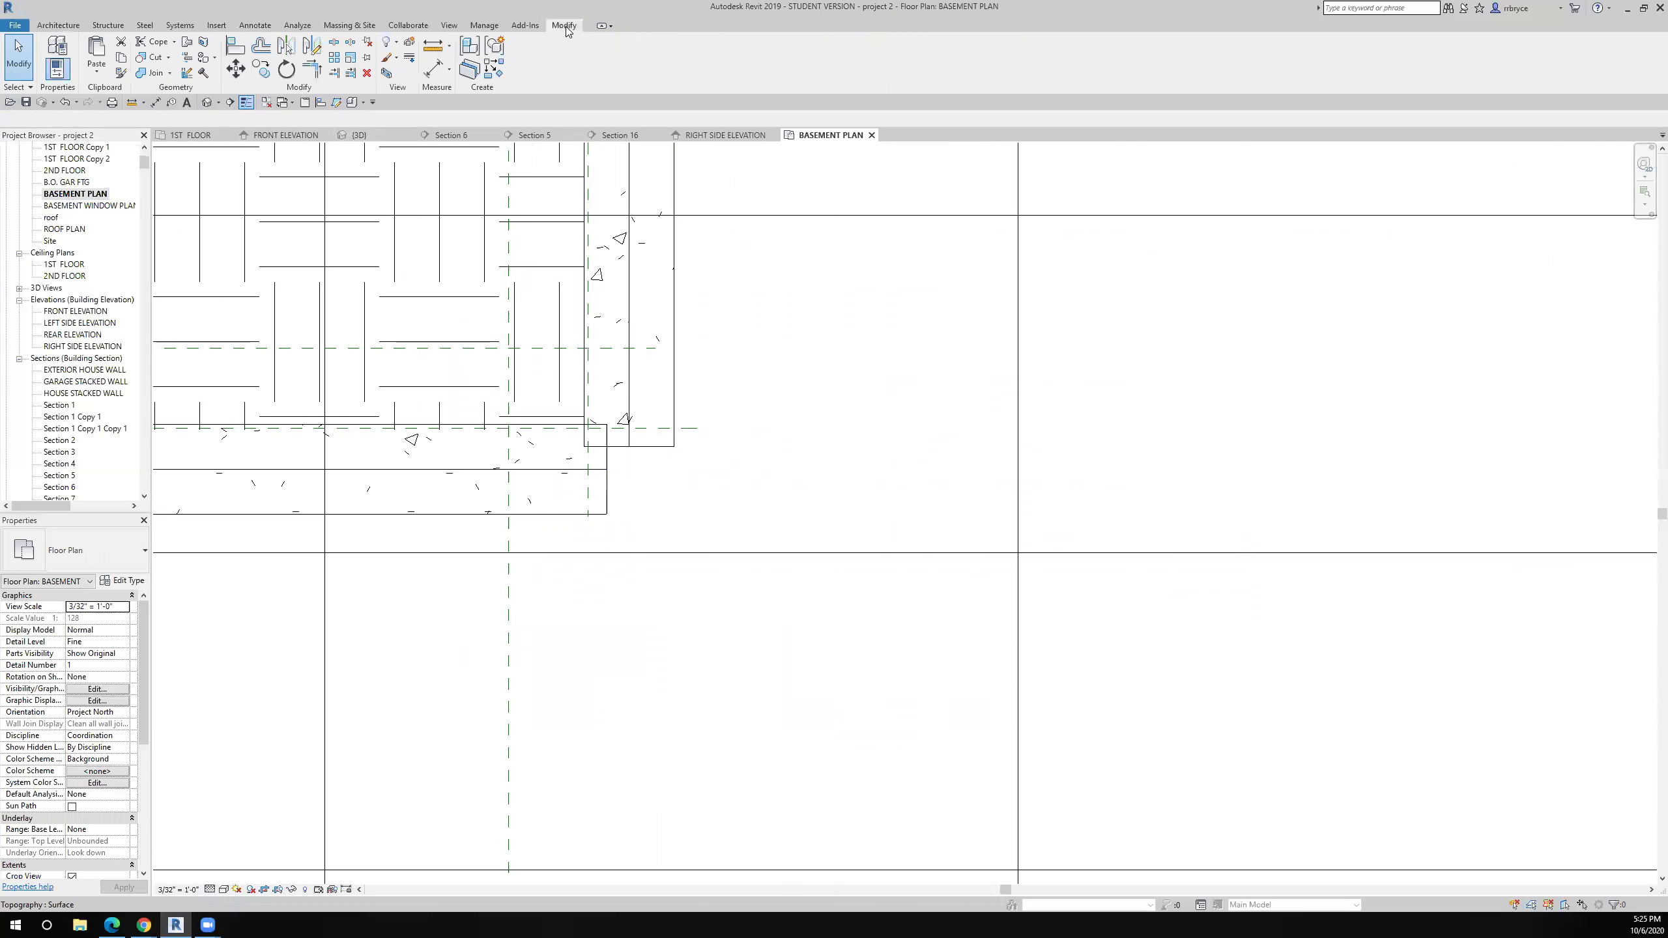
click(311, 68)
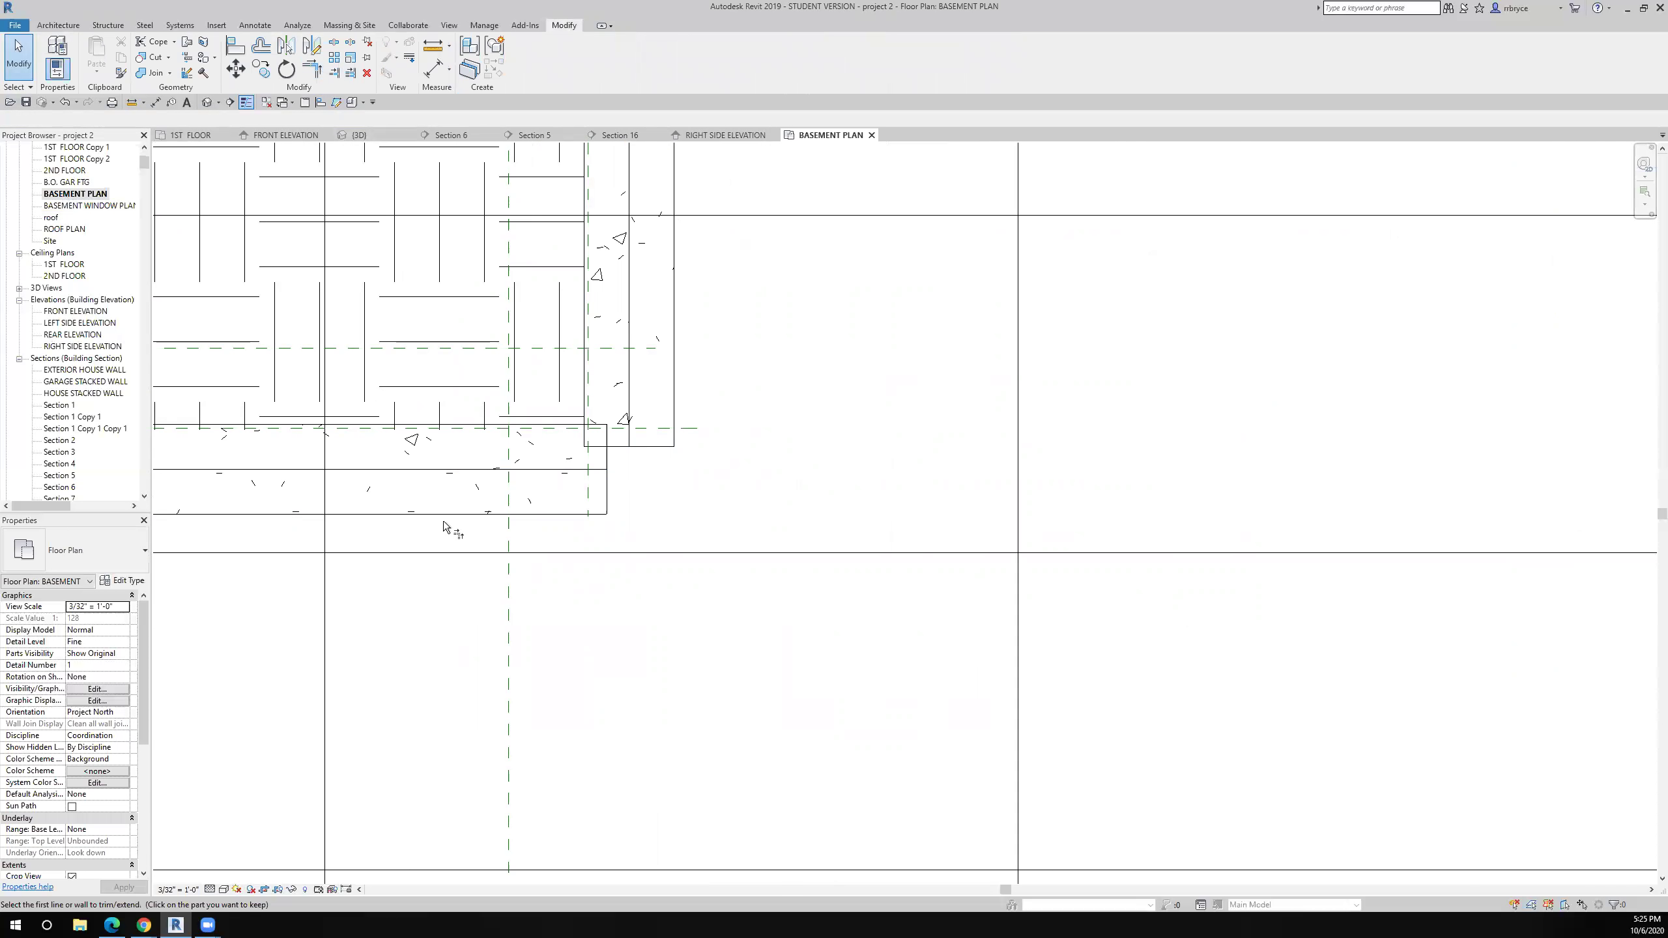
click(445, 474)
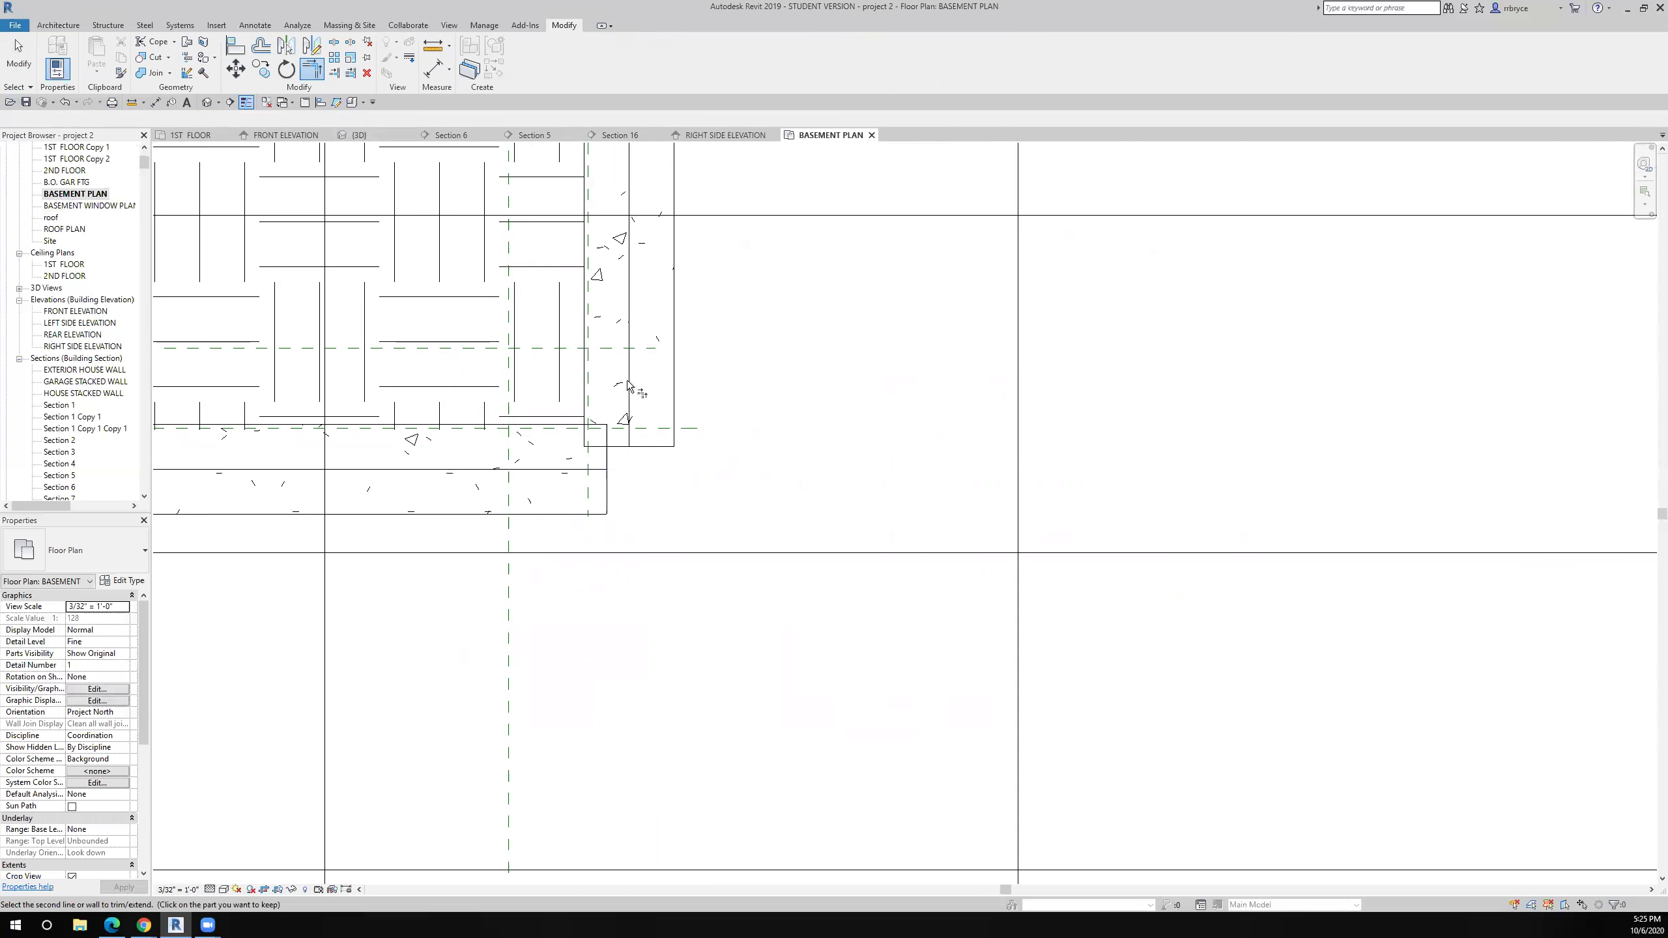
scroll(604, 492, down, 6)
scroll(603, 492, down, 3)
scroll(565, 525, up, 7)
middle_drag(533, 577, 520, 438)
scroll(503, 466, up, 3)
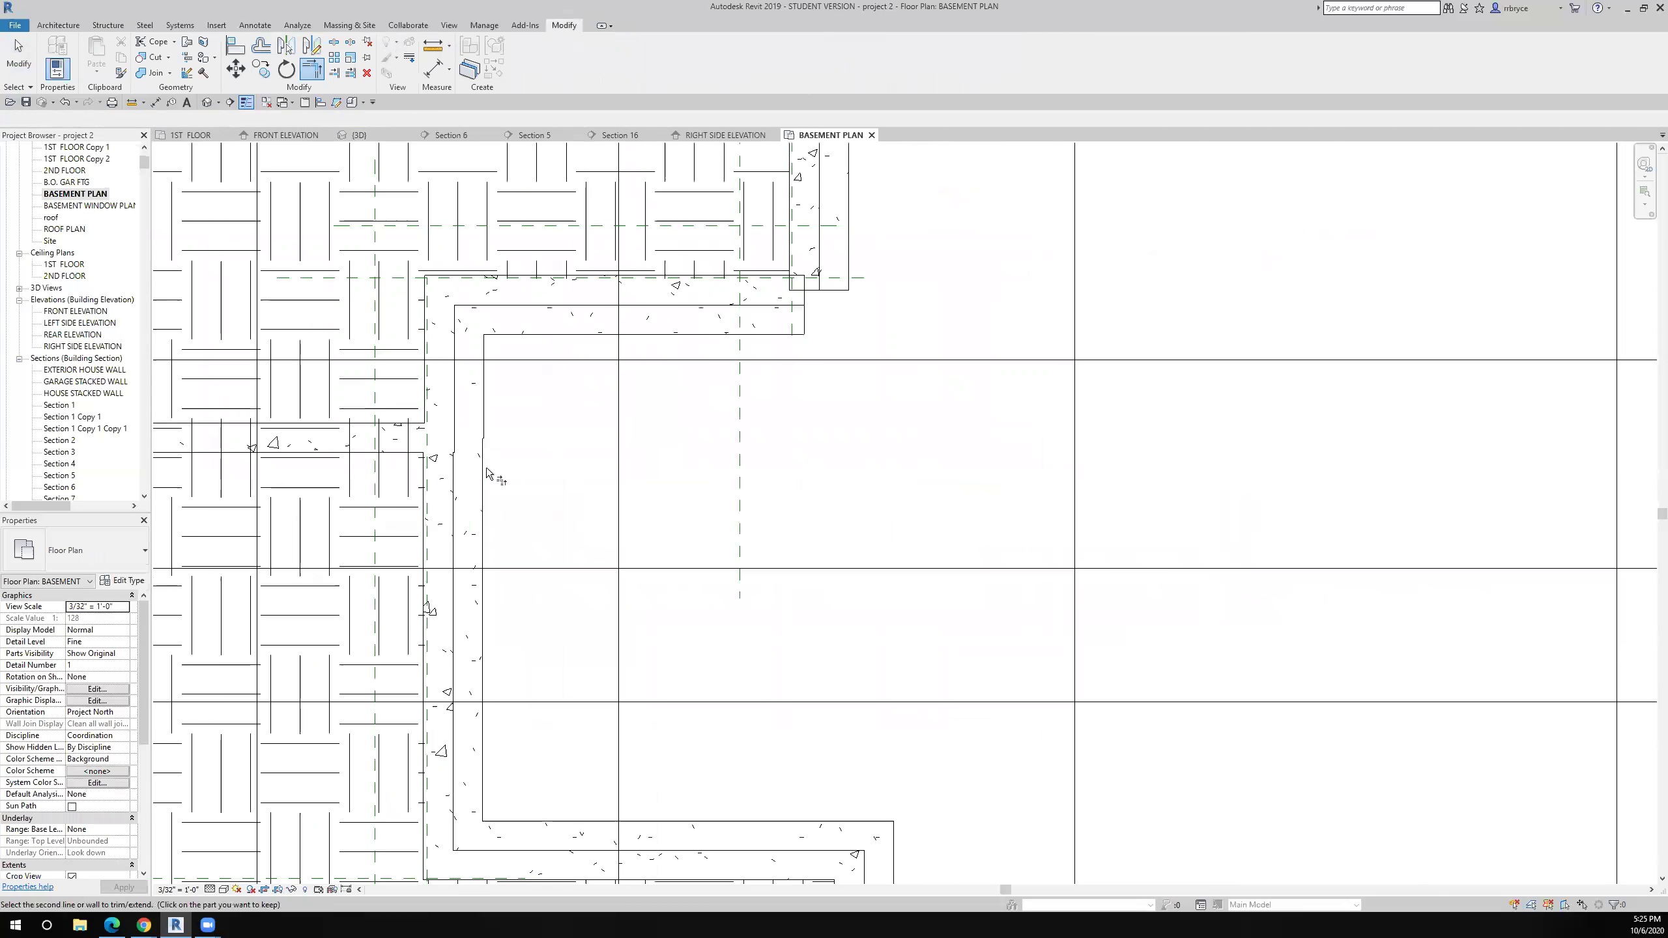
scroll(486, 475, down, 5)
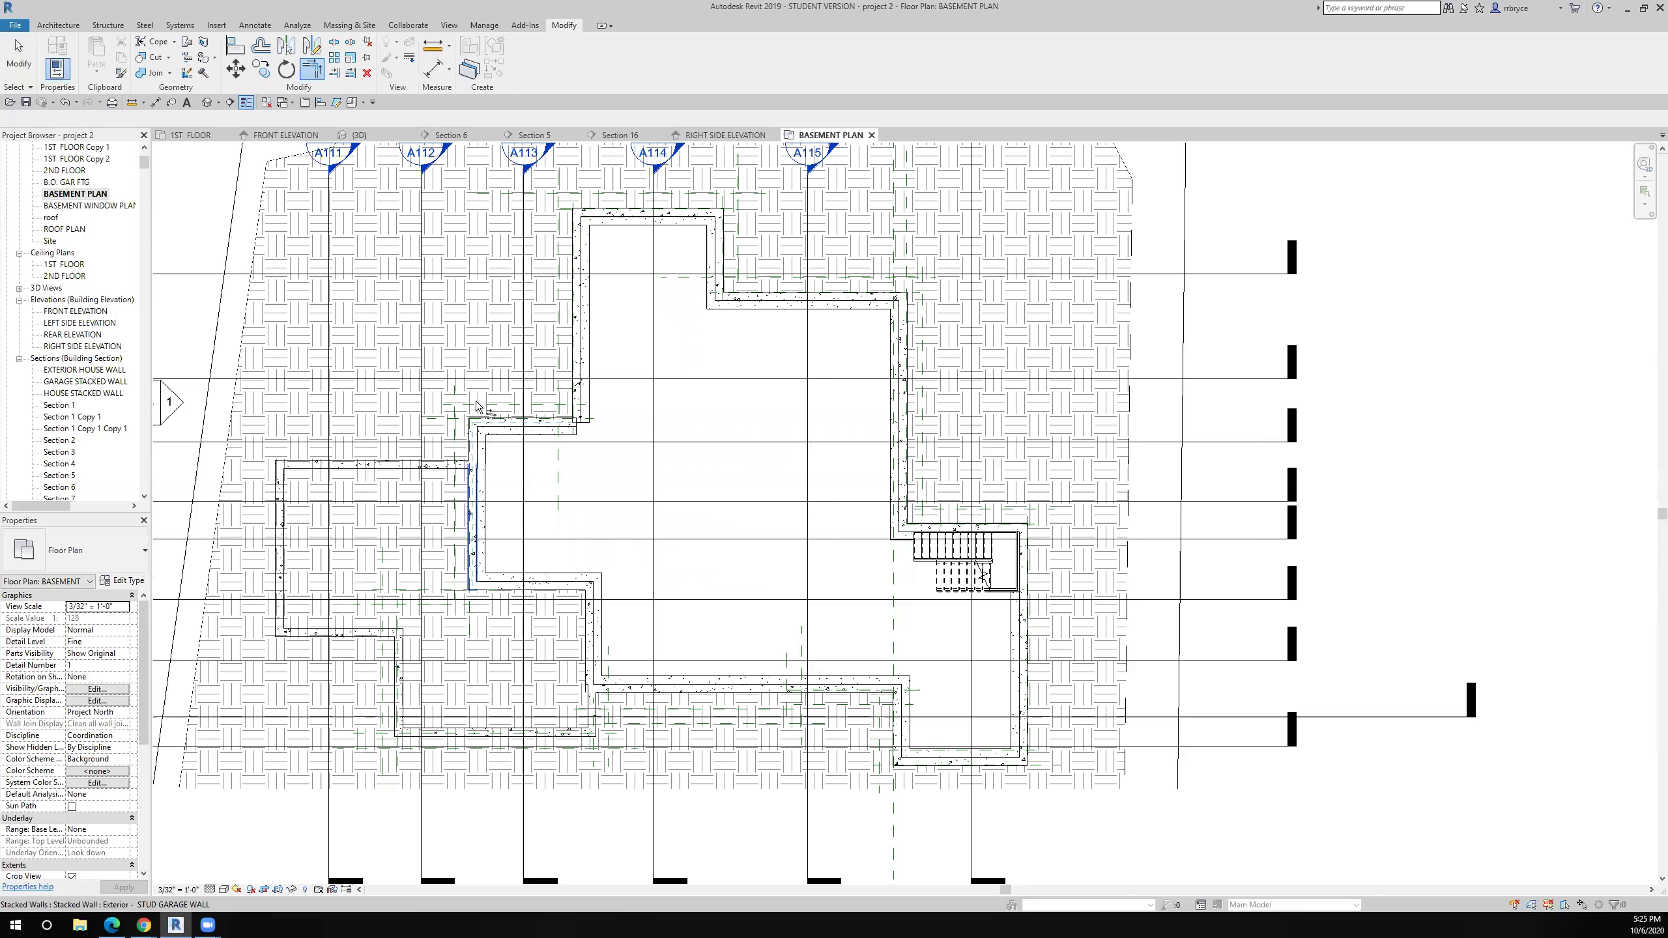
Start an architectural floor in the basement plan using the 4" CONC floor type
click(58, 25)
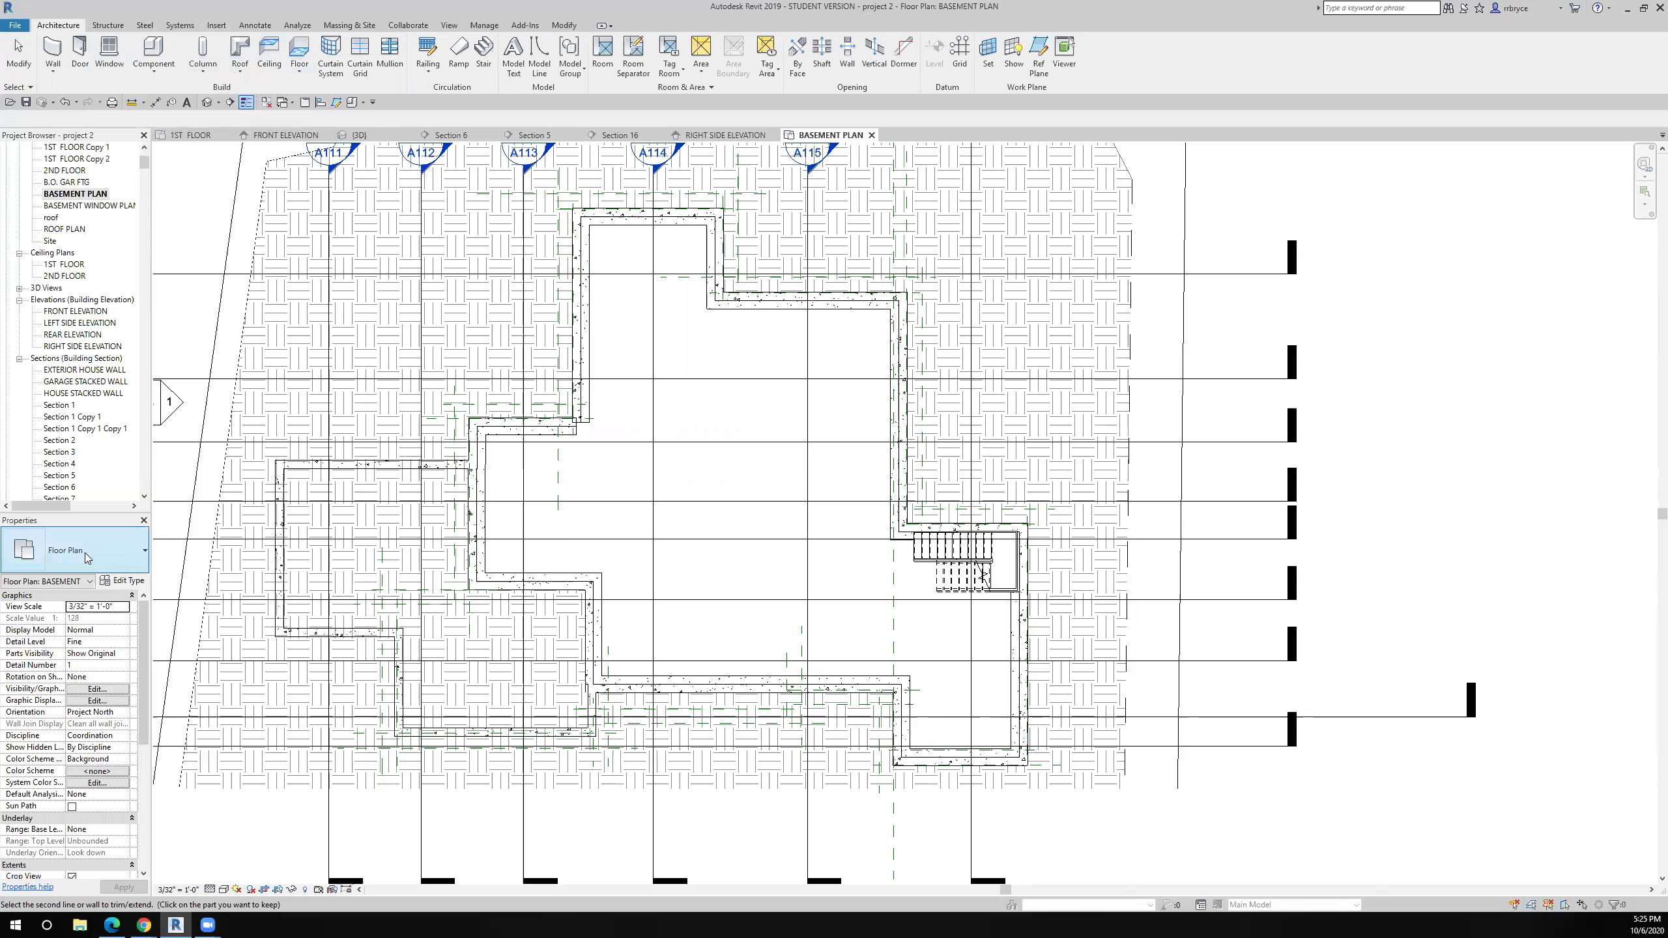
click(299, 69)
click(289, 94)
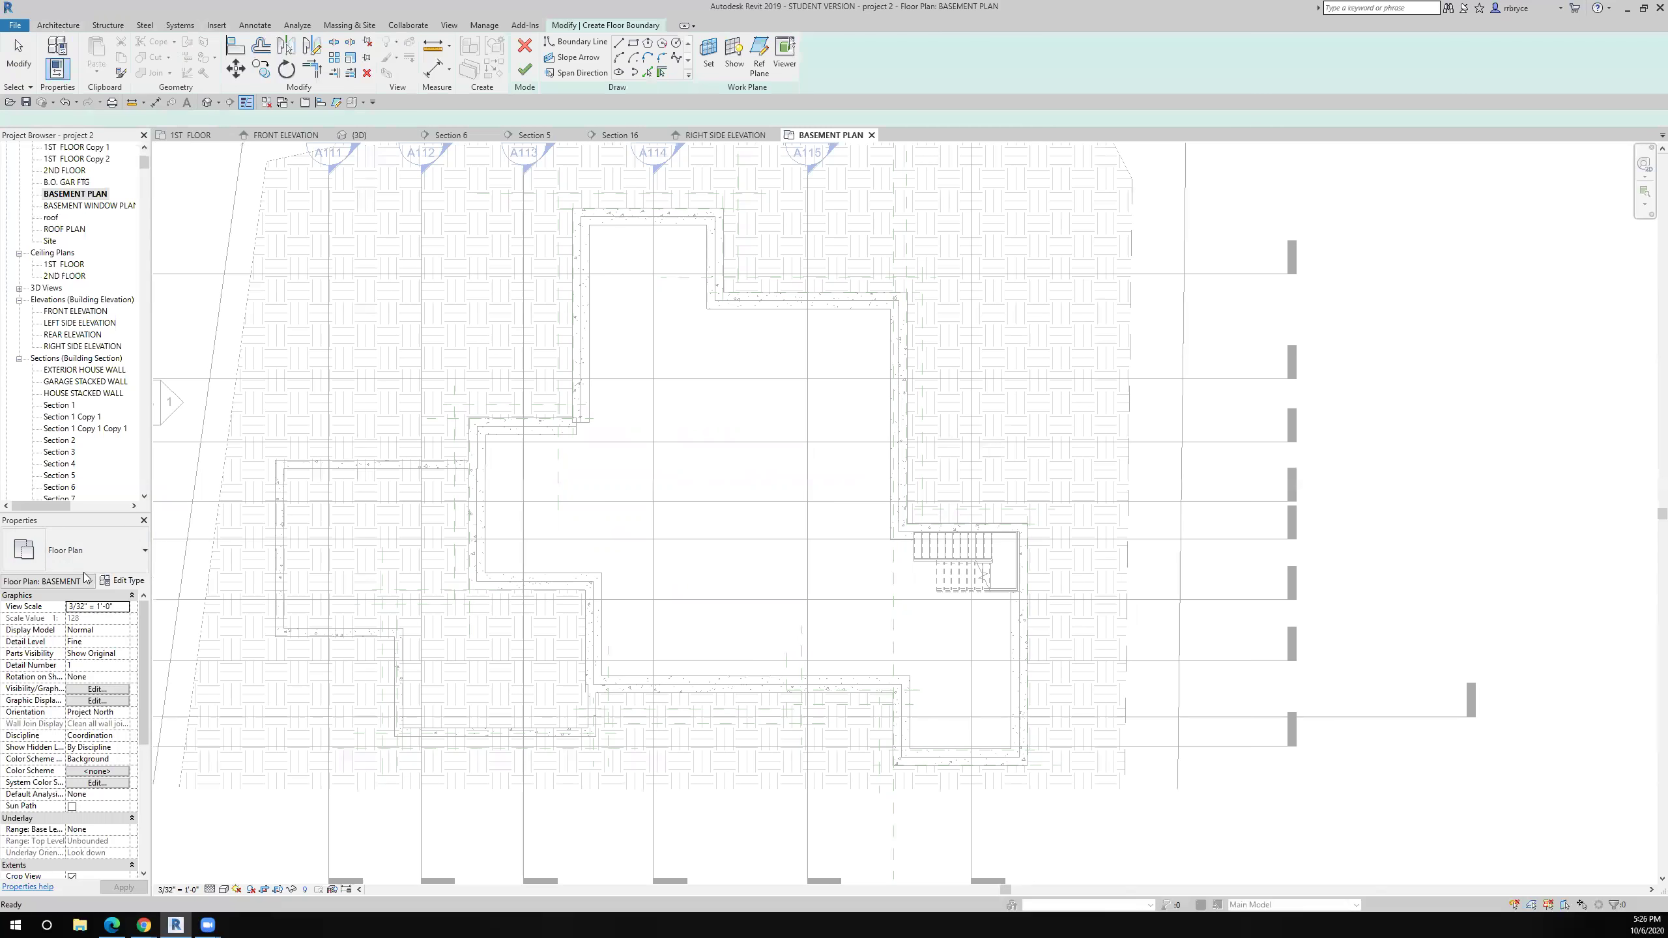
click(77, 554)
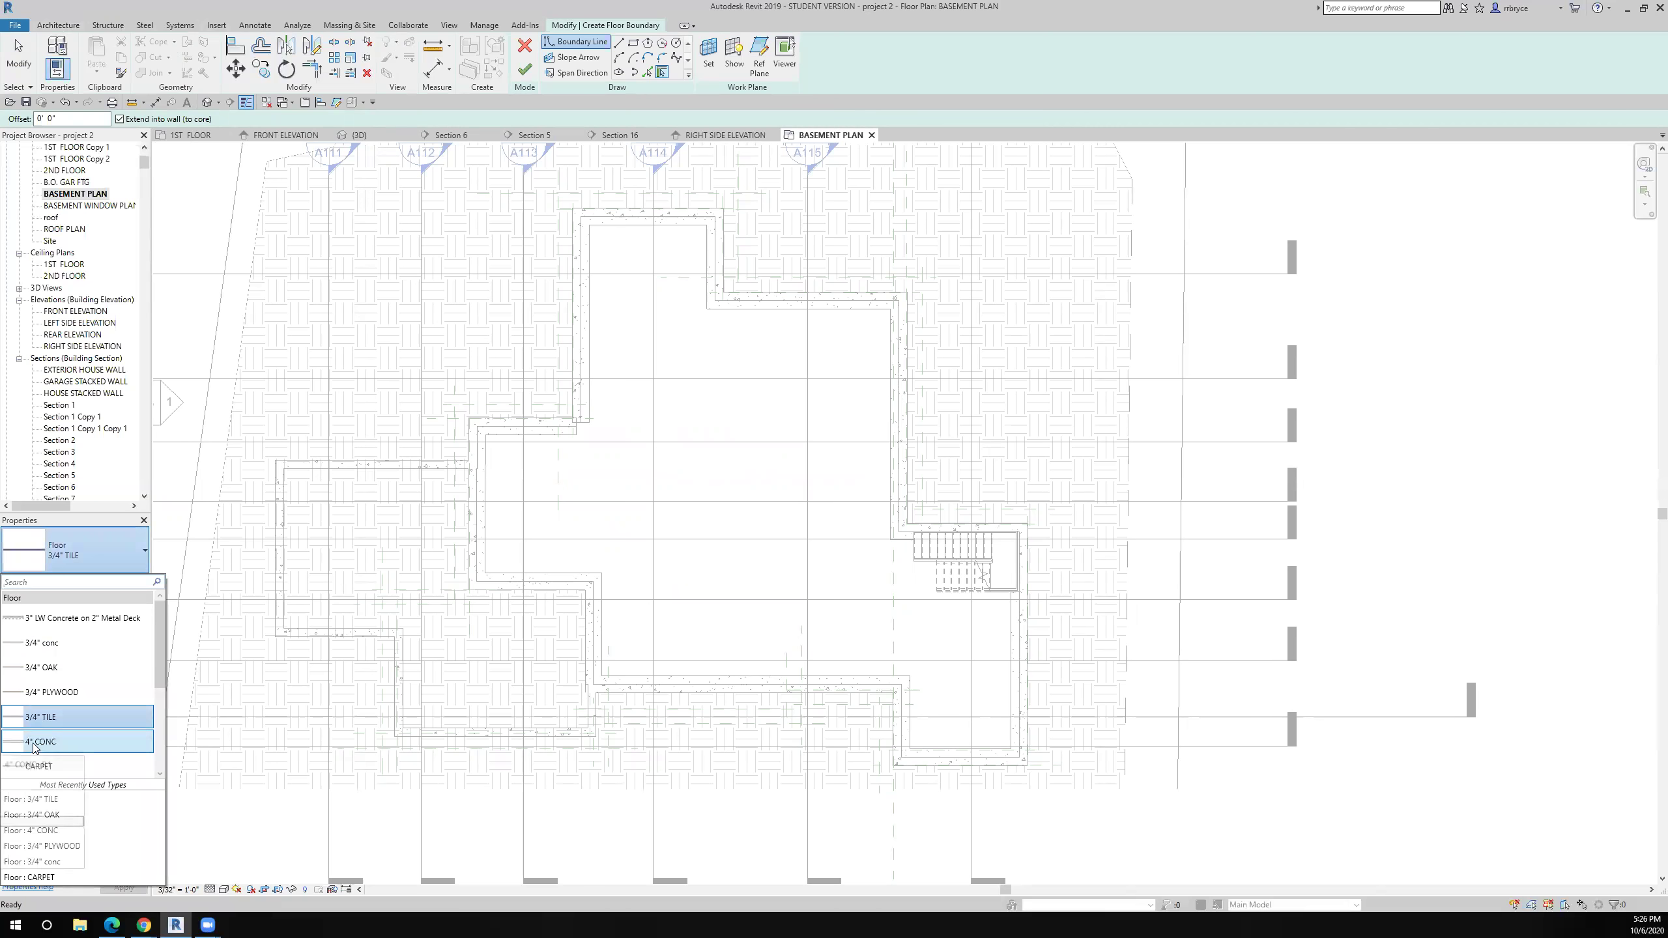
click(33, 742)
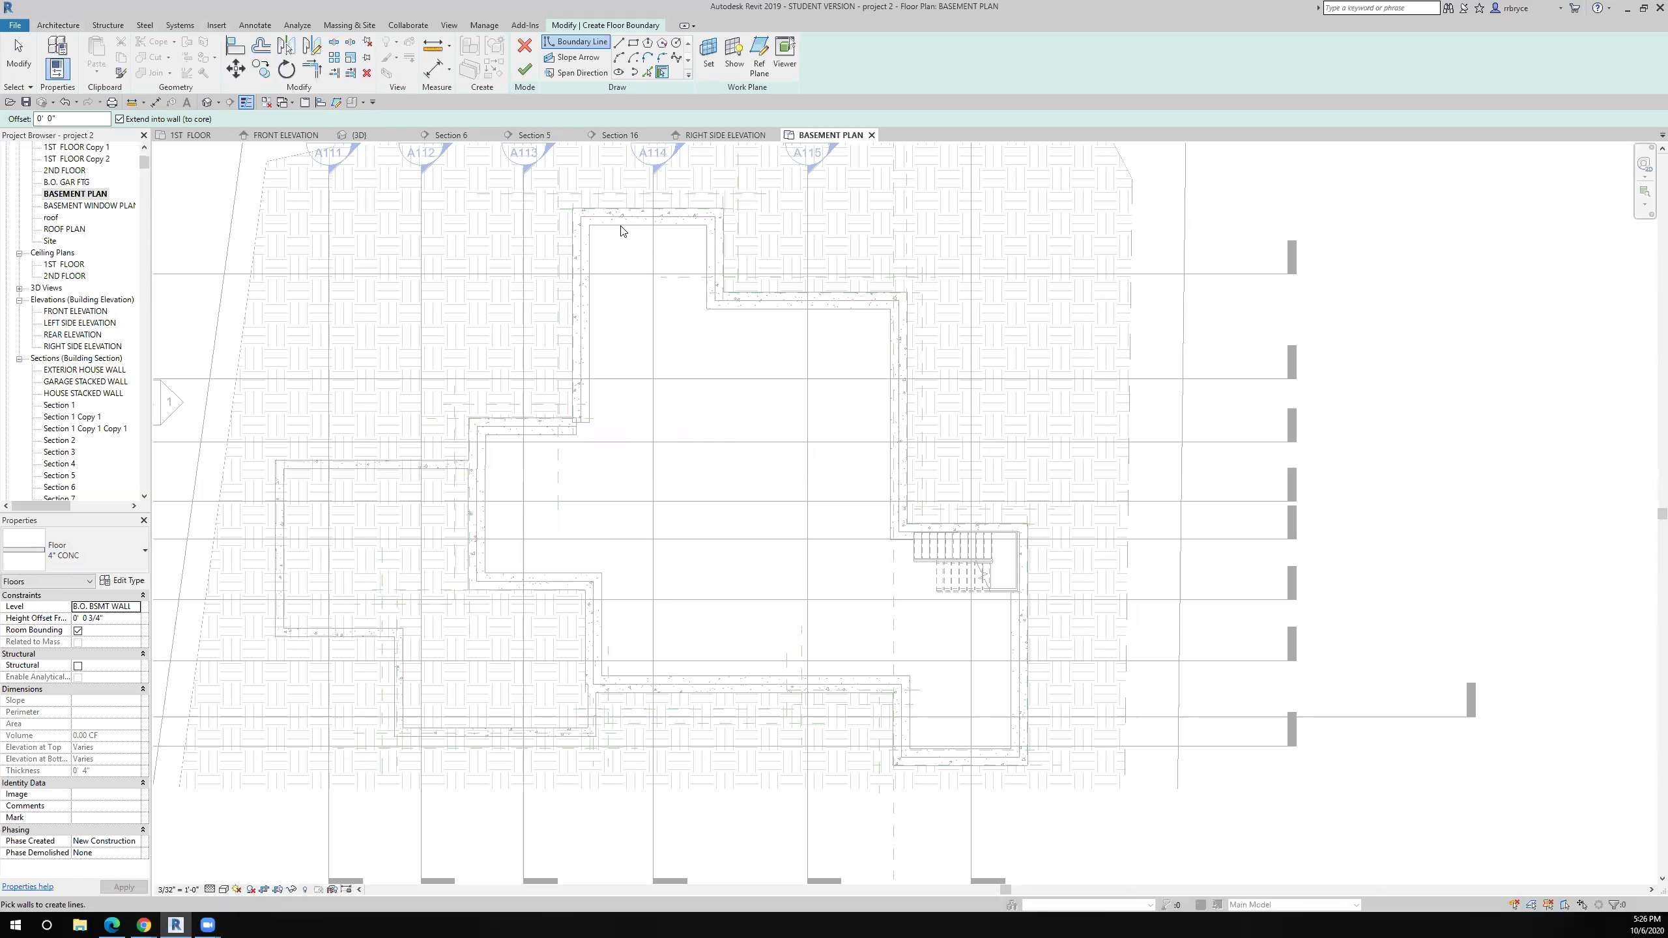
Start the slab boundary with straight lines along the inner foundation edges of the rear wing's back wall and garage-side wall
click(618, 42)
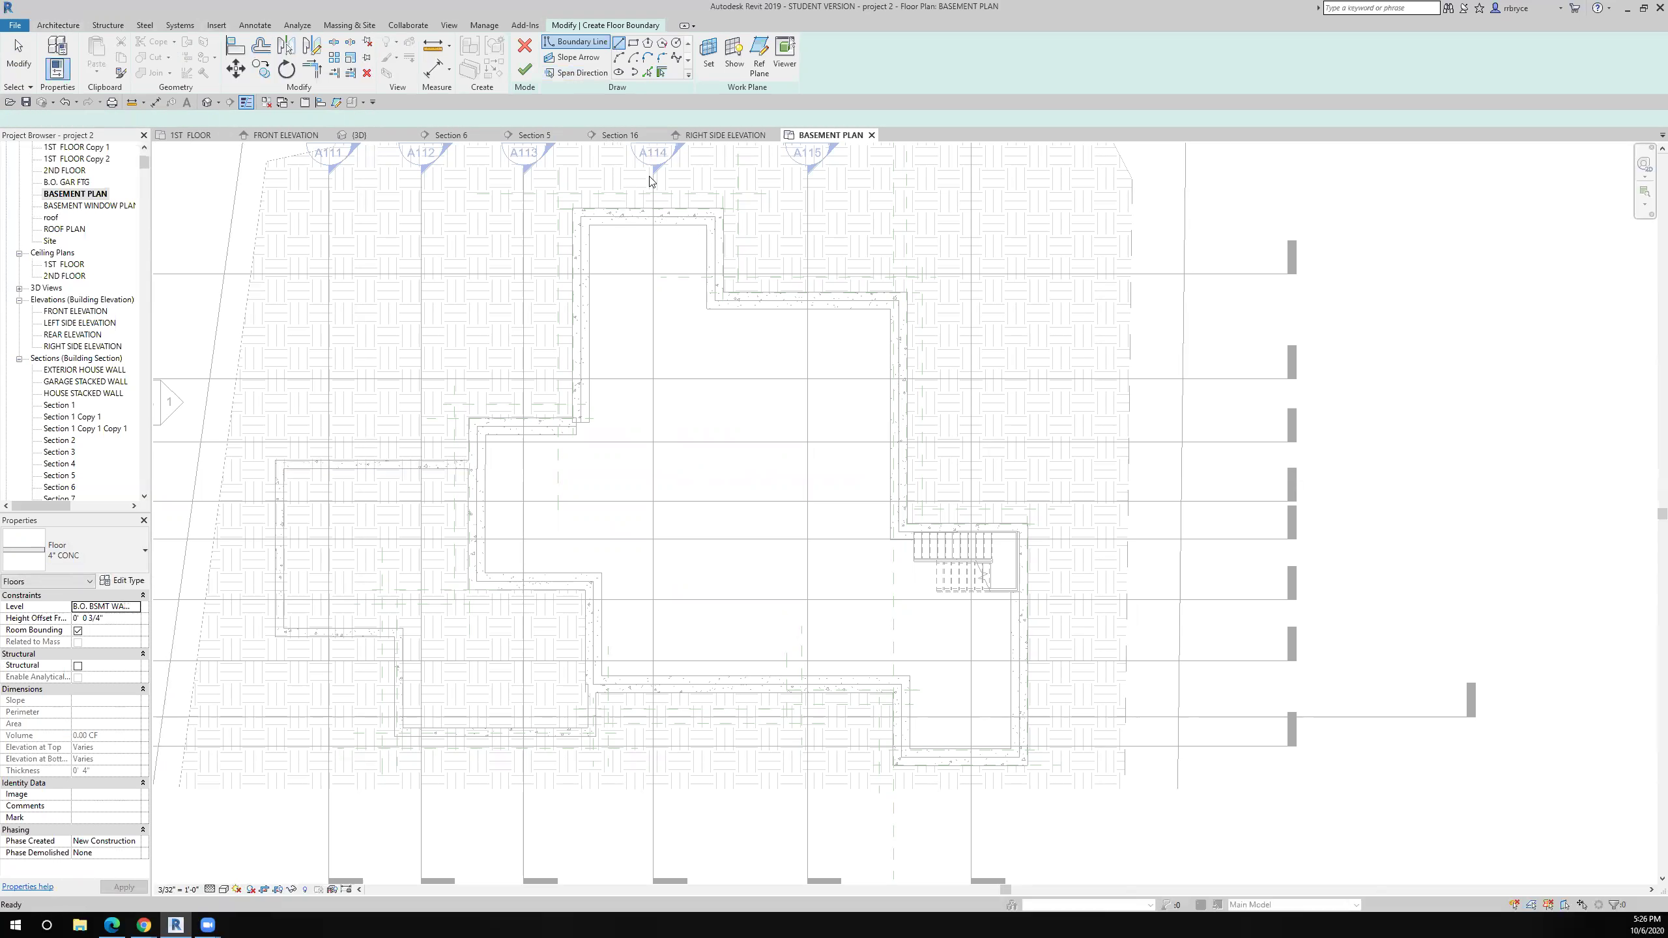
click(707, 224)
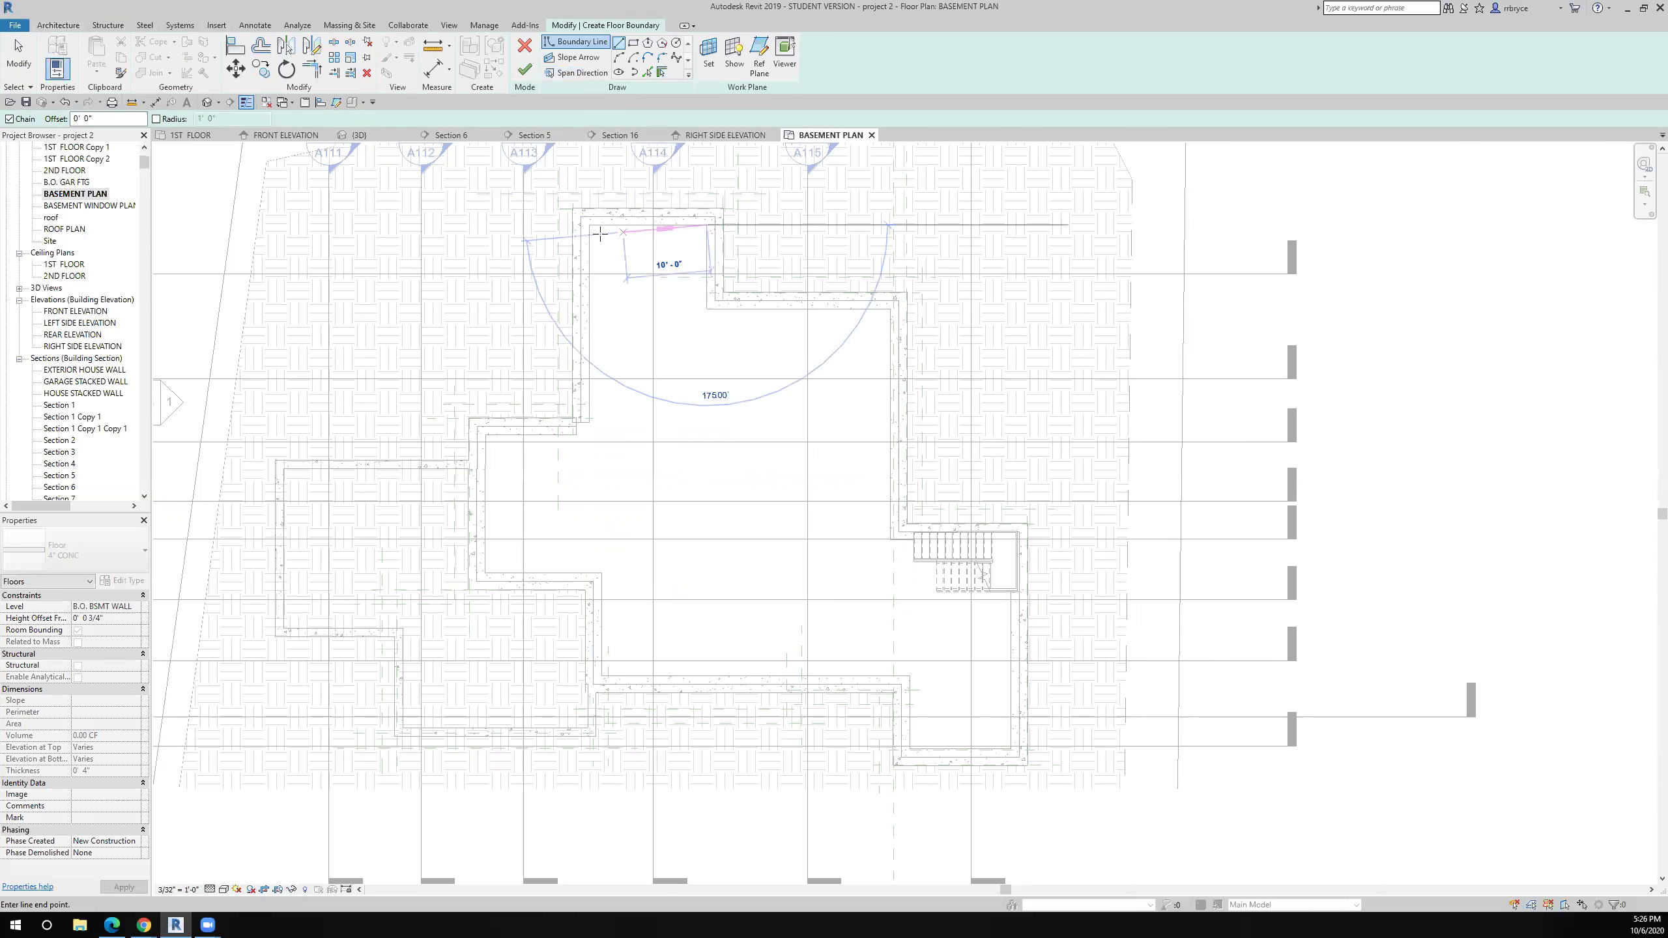
click(589, 225)
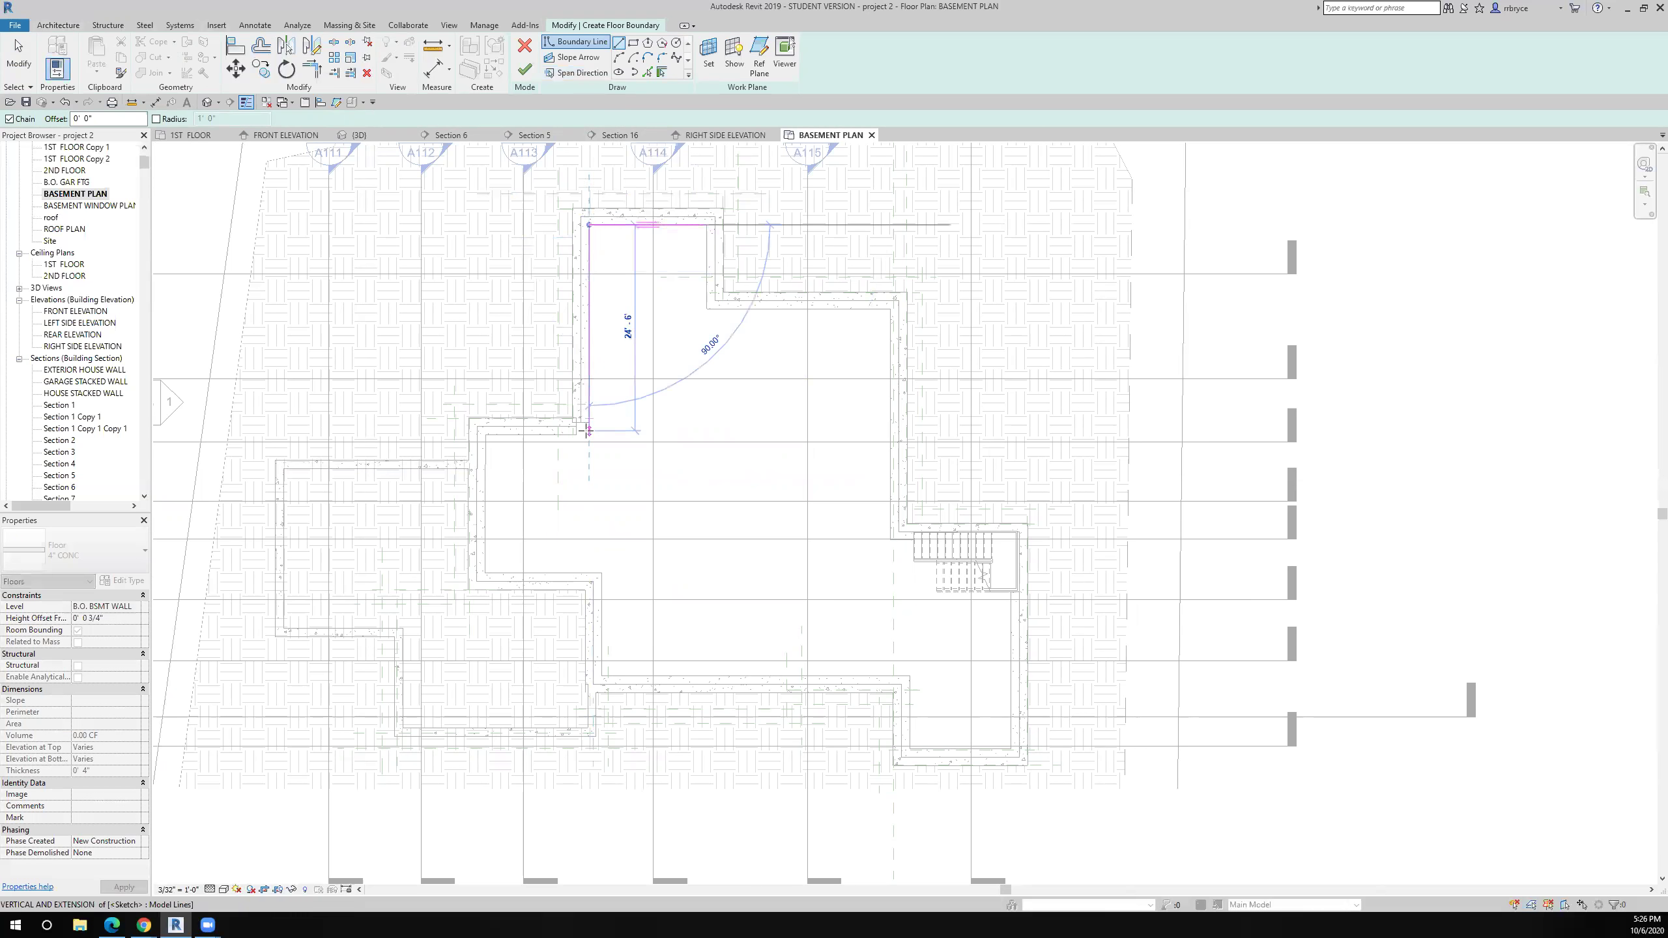
scroll(584, 424, up, 5)
click(591, 441)
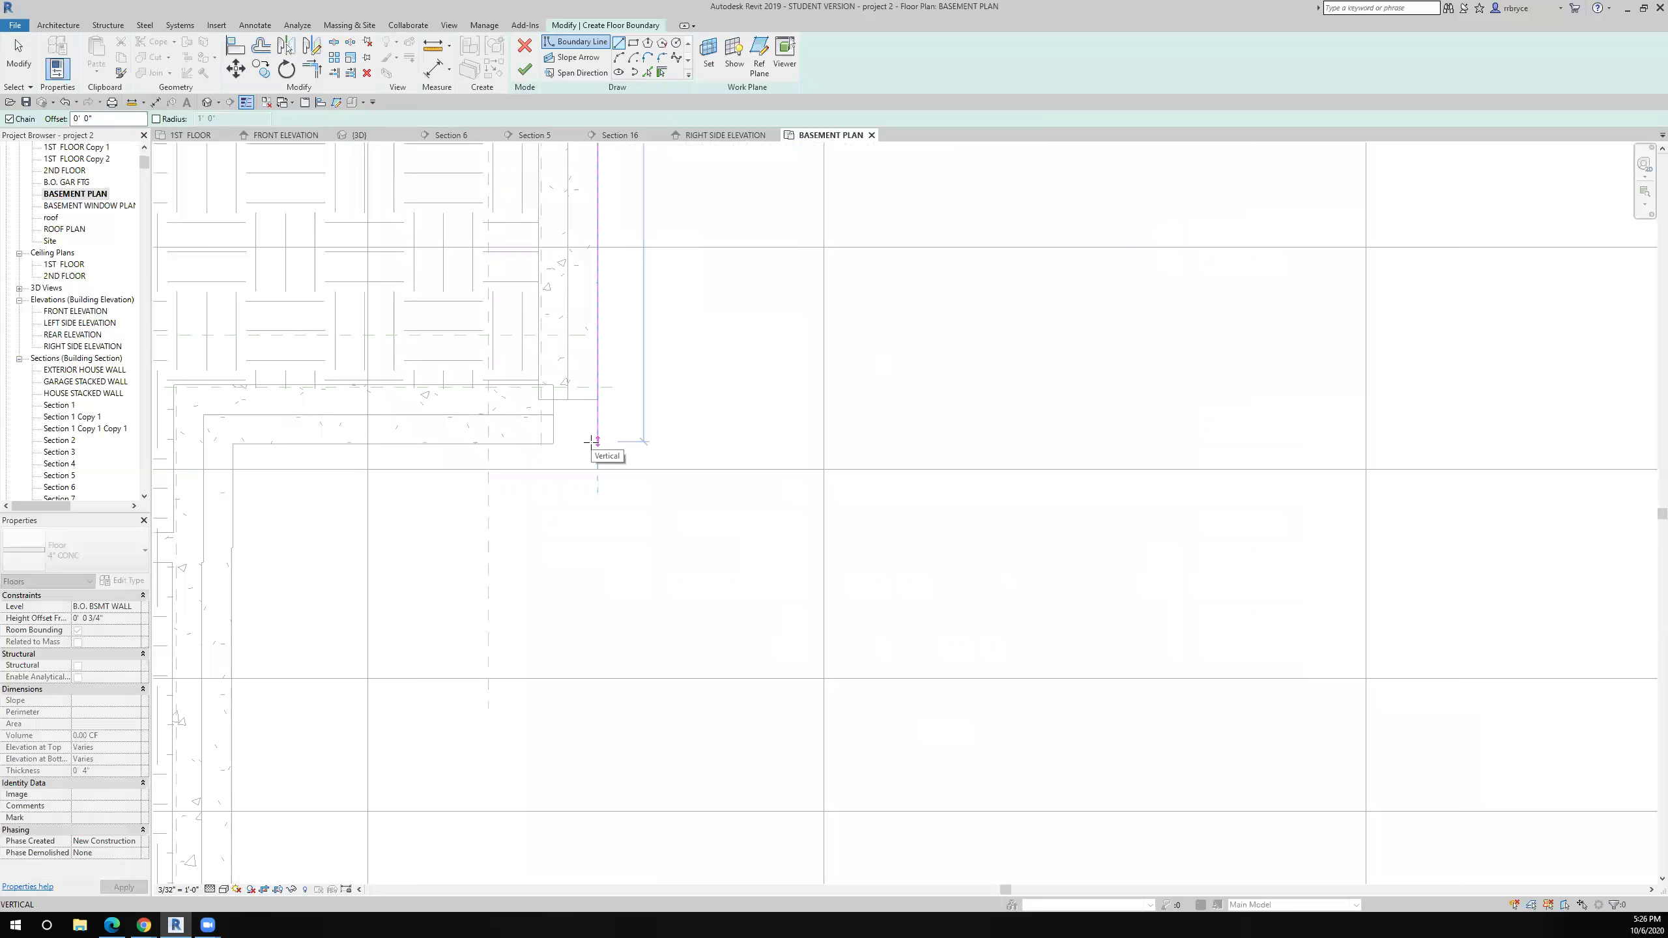
Continue the slab boundary along the jog beside the rear wing, down the garage-side wall, and across to the next inside corner
scroll(591, 441, down, 4)
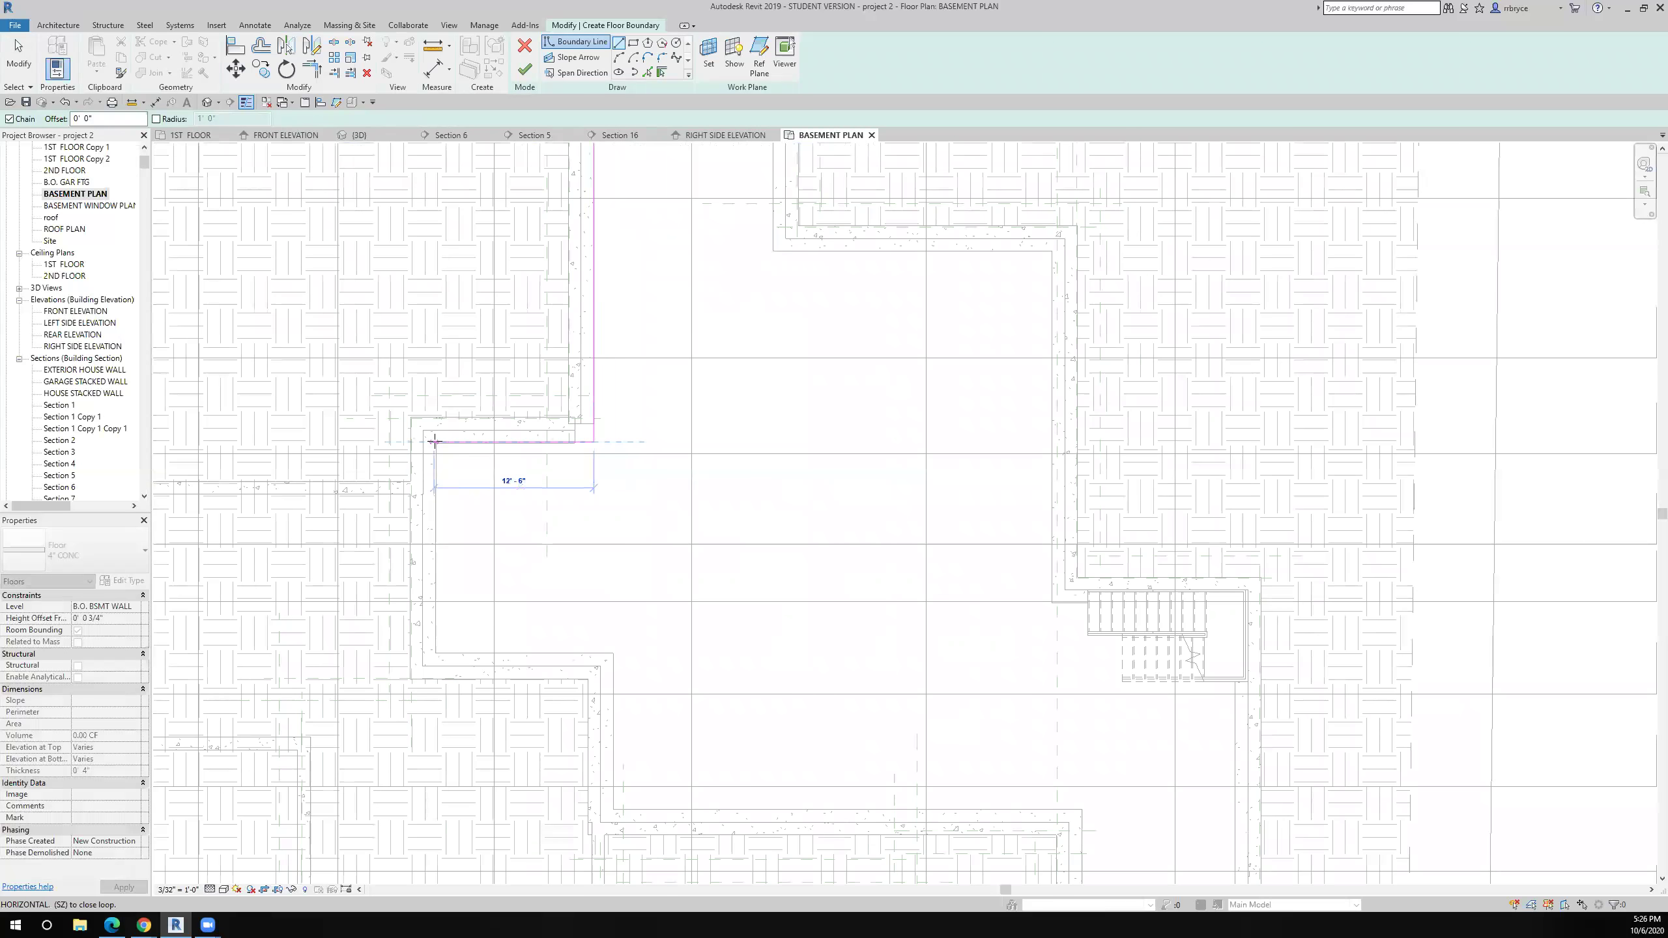
click(433, 442)
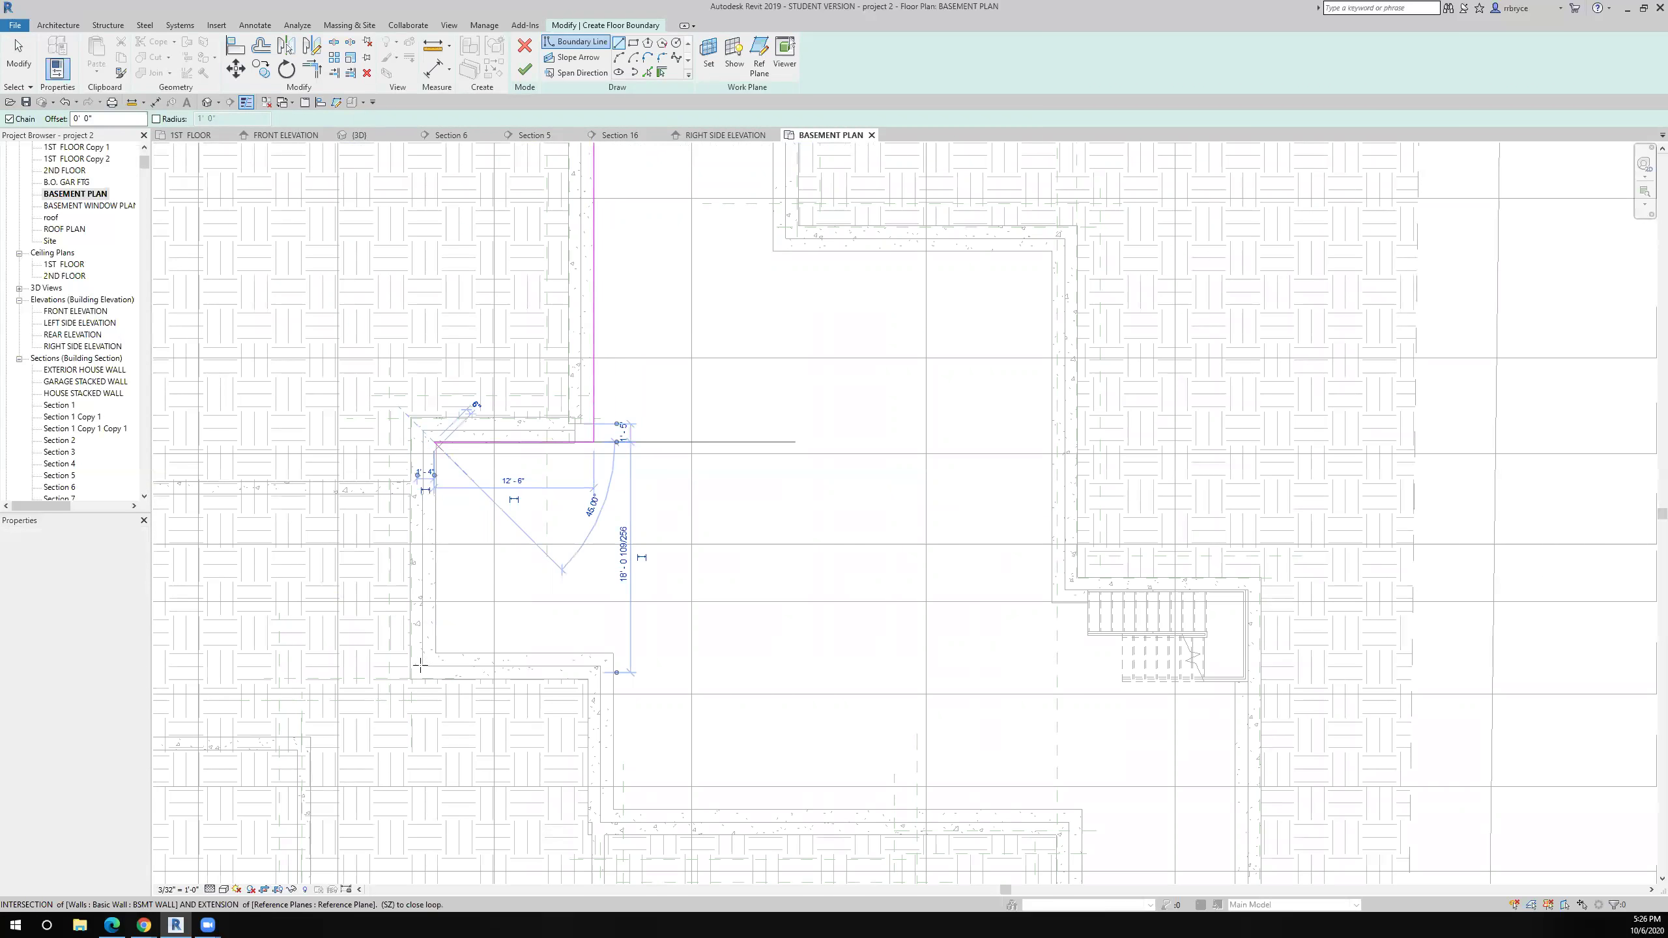
scroll(447, 636, up, 5)
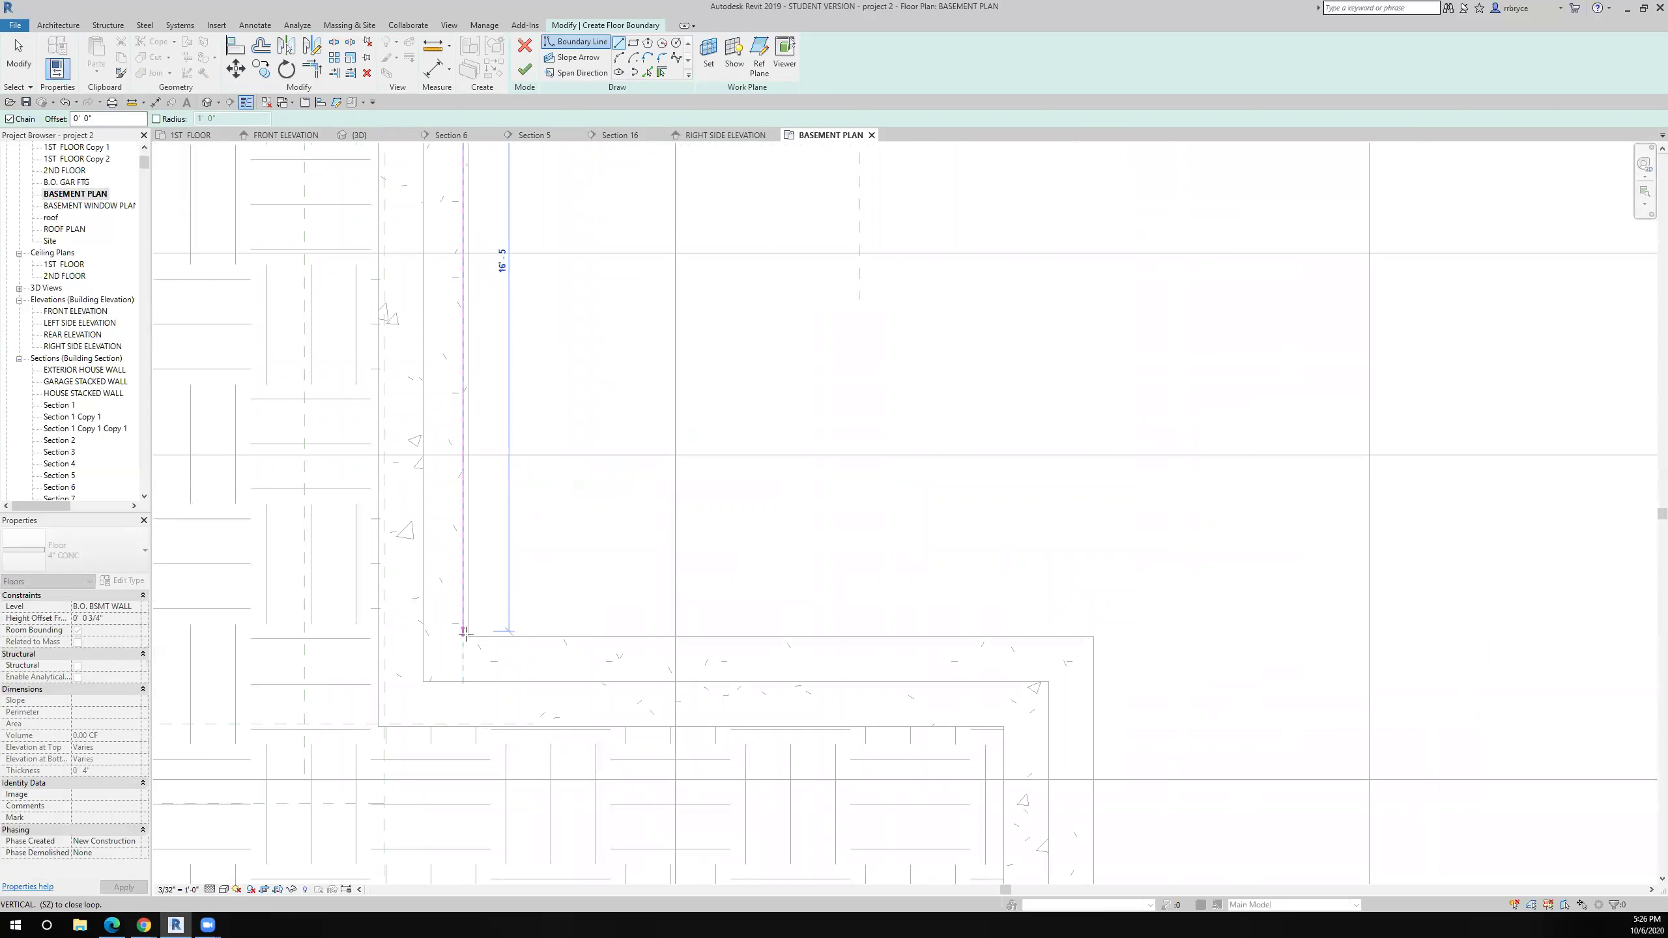
click(465, 635)
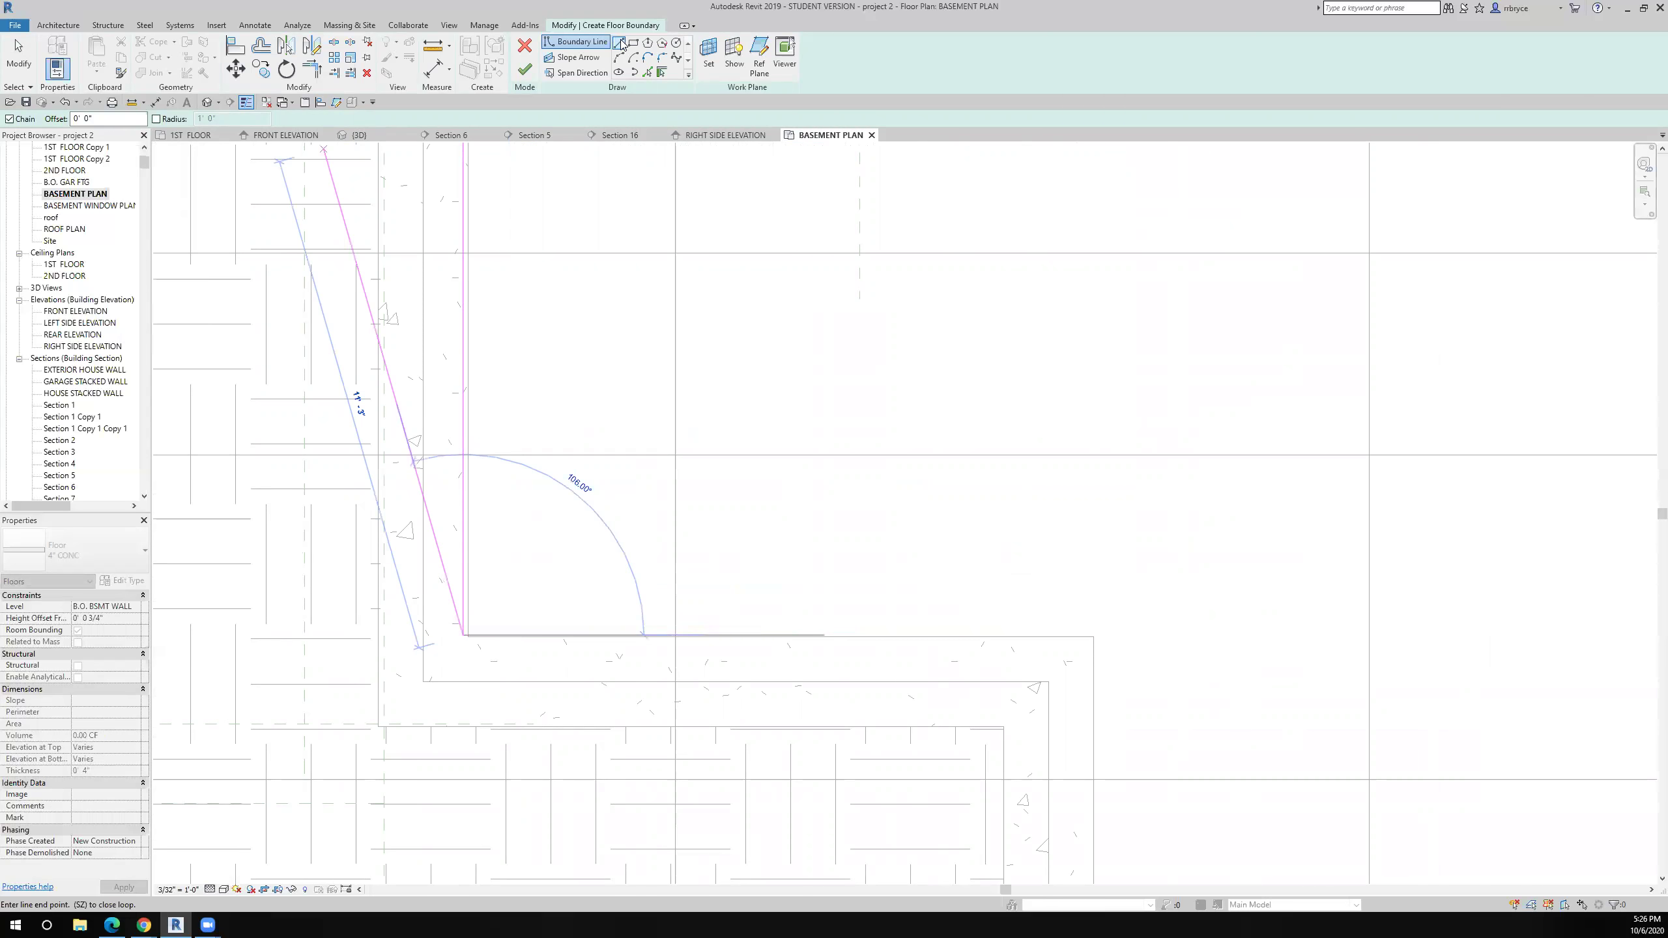
click(509, 637)
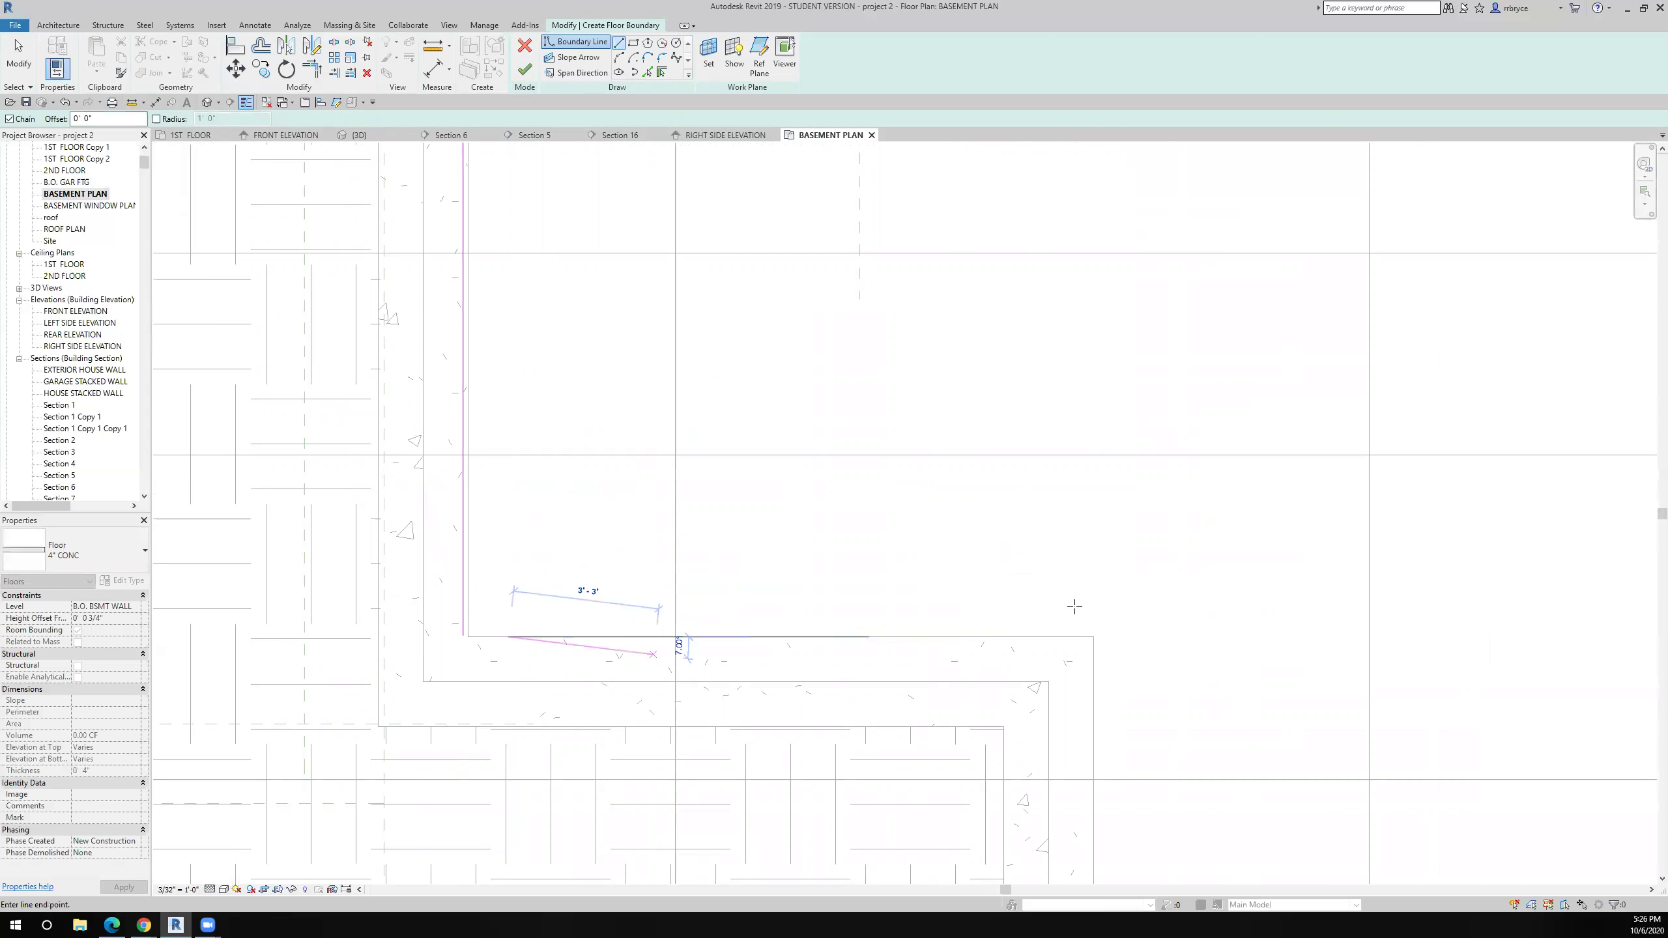
click(1088, 636)
Continue the slab boundary down the wall shared with the garage, along the front wall, and around the front projection to its outer corner
scroll(1050, 579, down, 3)
middle_drag(975, 498, 821, 199)
scroll(795, 336, up, 1)
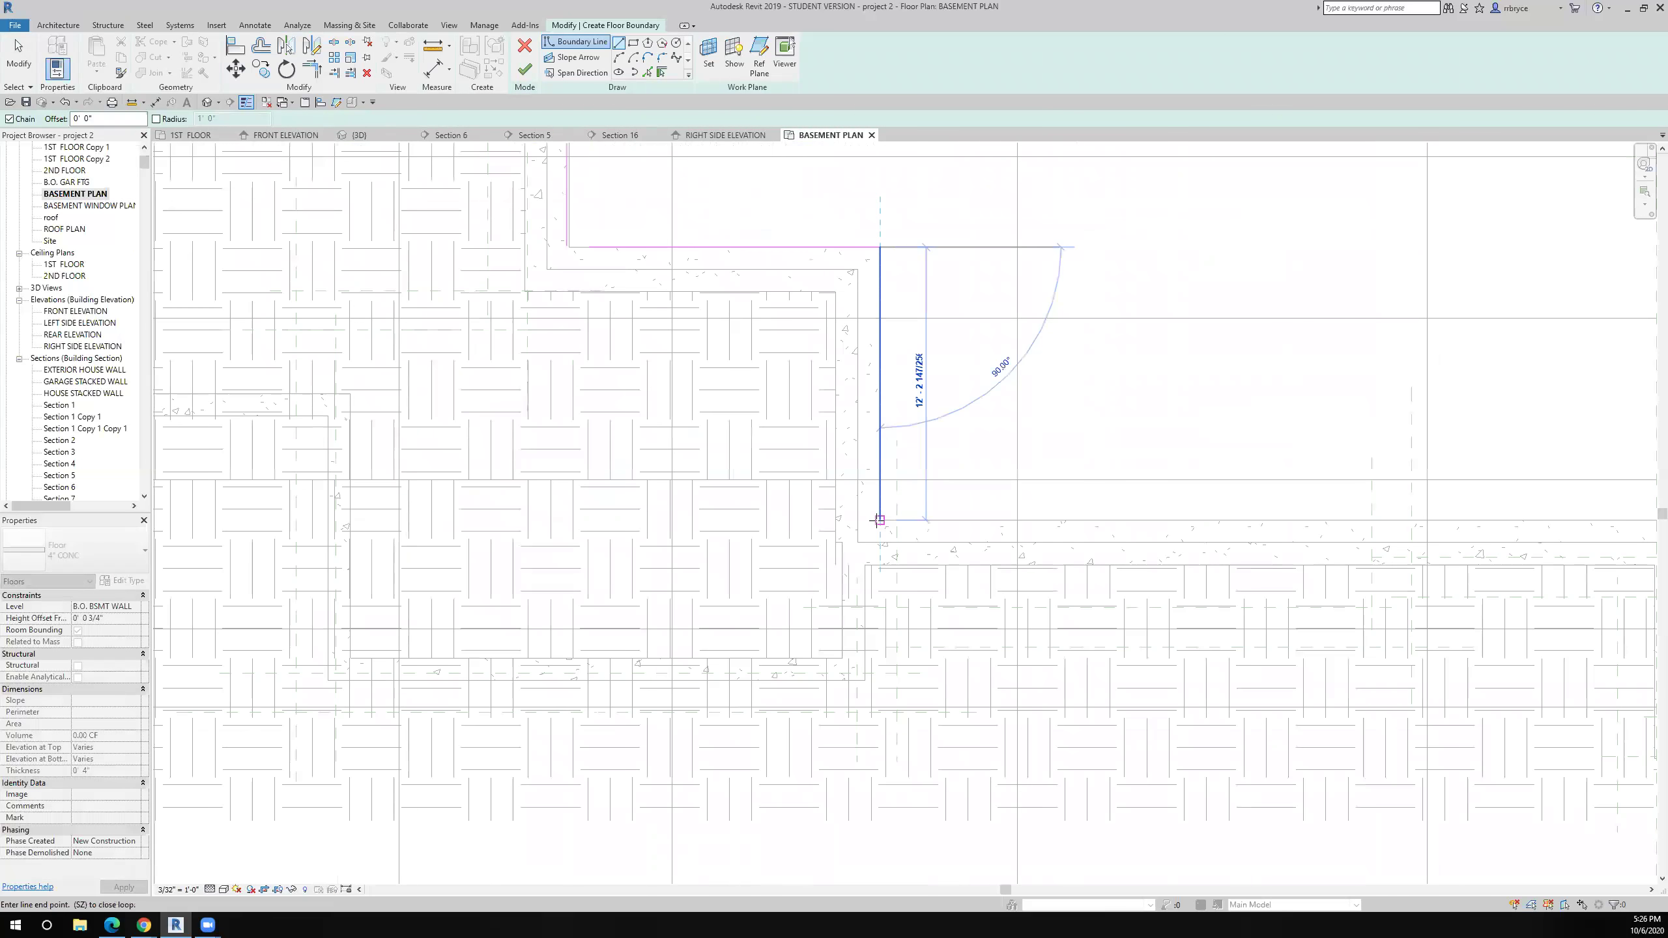
scroll(879, 520, down, 3)
click(880, 520)
scroll(1267, 523, up, 3)
click(1267, 519)
click(1268, 712)
middle_drag(1294, 644, 734, 759)
click(978, 827)
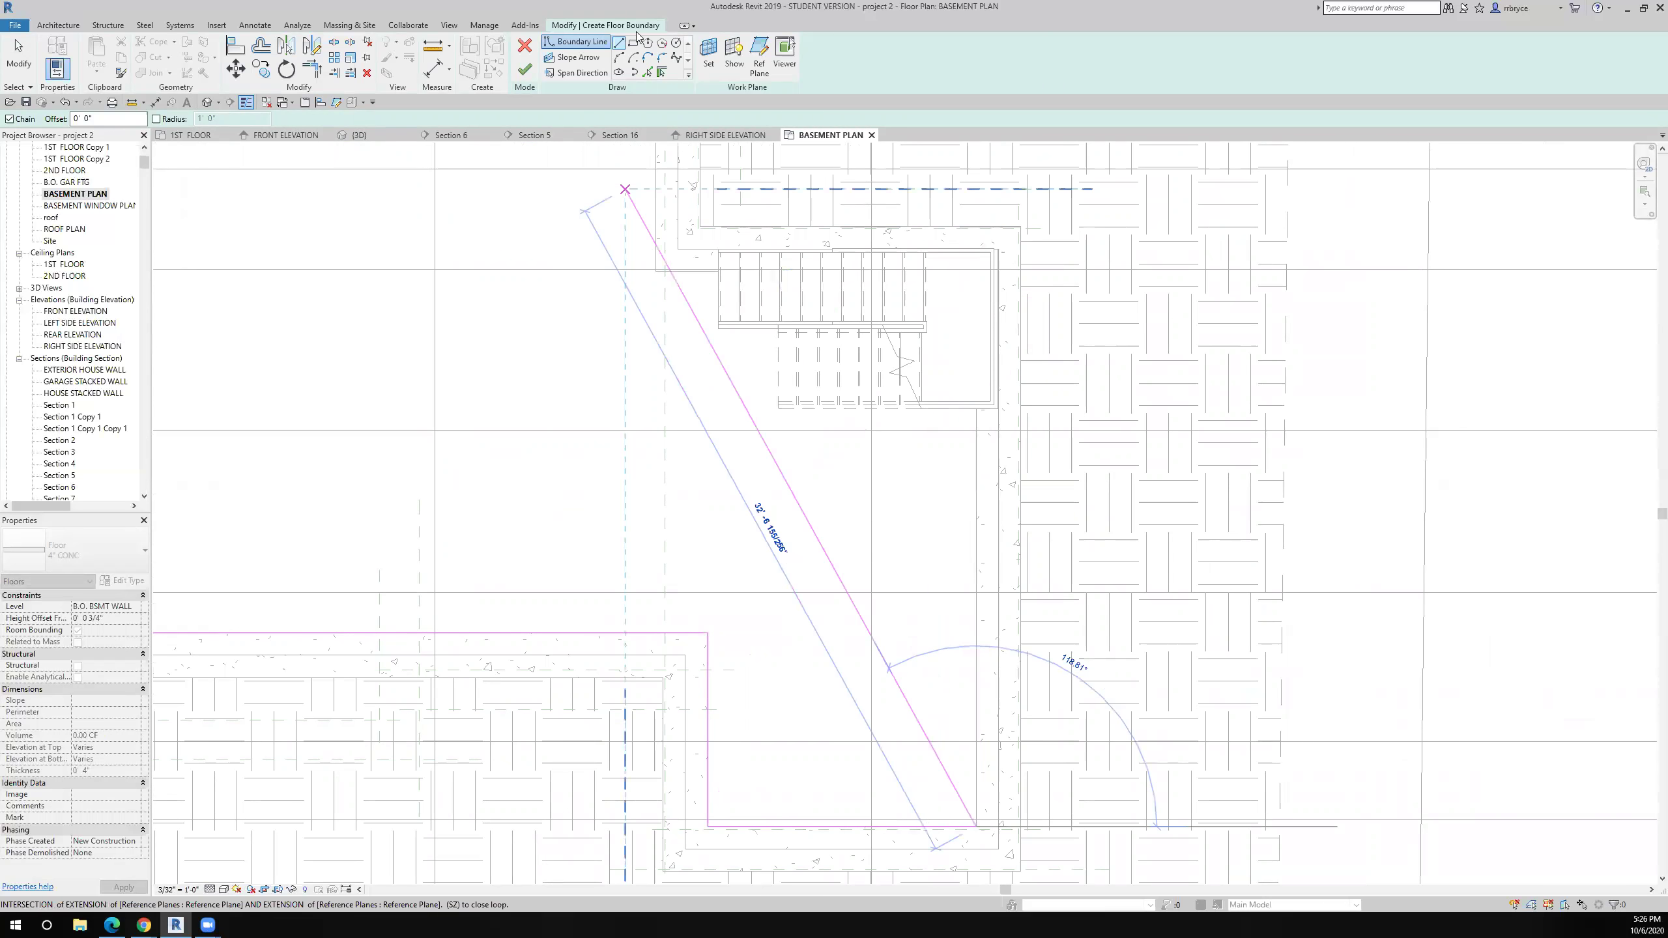
Draw a horizontal boundary line along the footing edge behind the stairs, from the inner corner to beyond the outer side wall
click(618, 45)
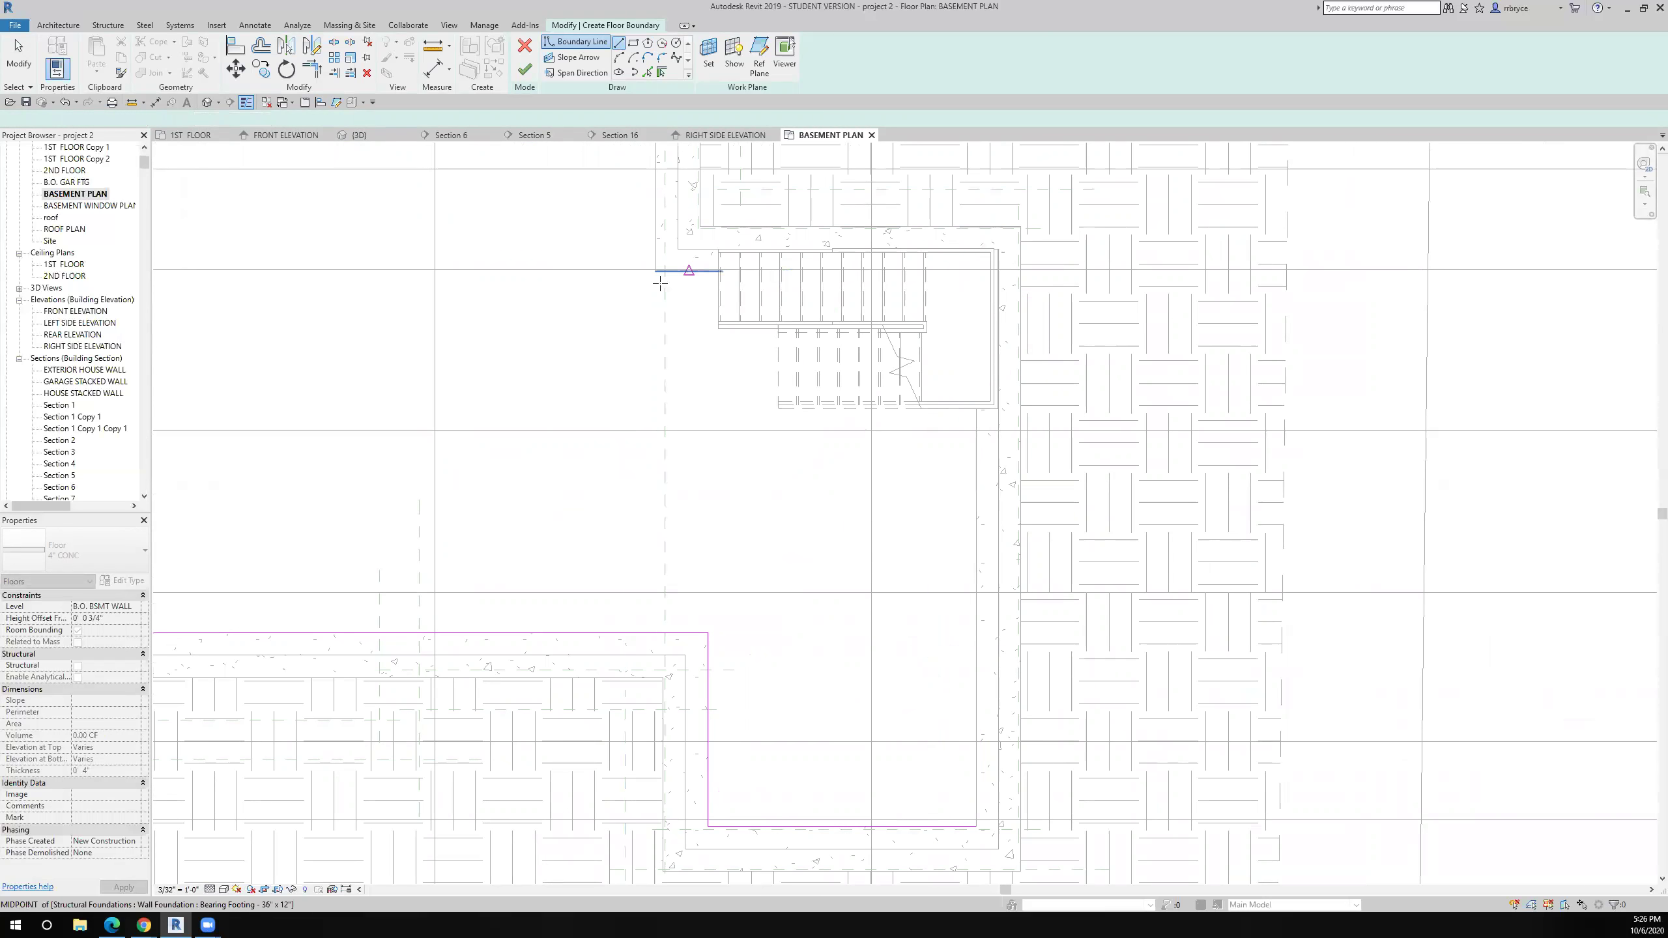
scroll(663, 276, up, 4)
click(653, 259)
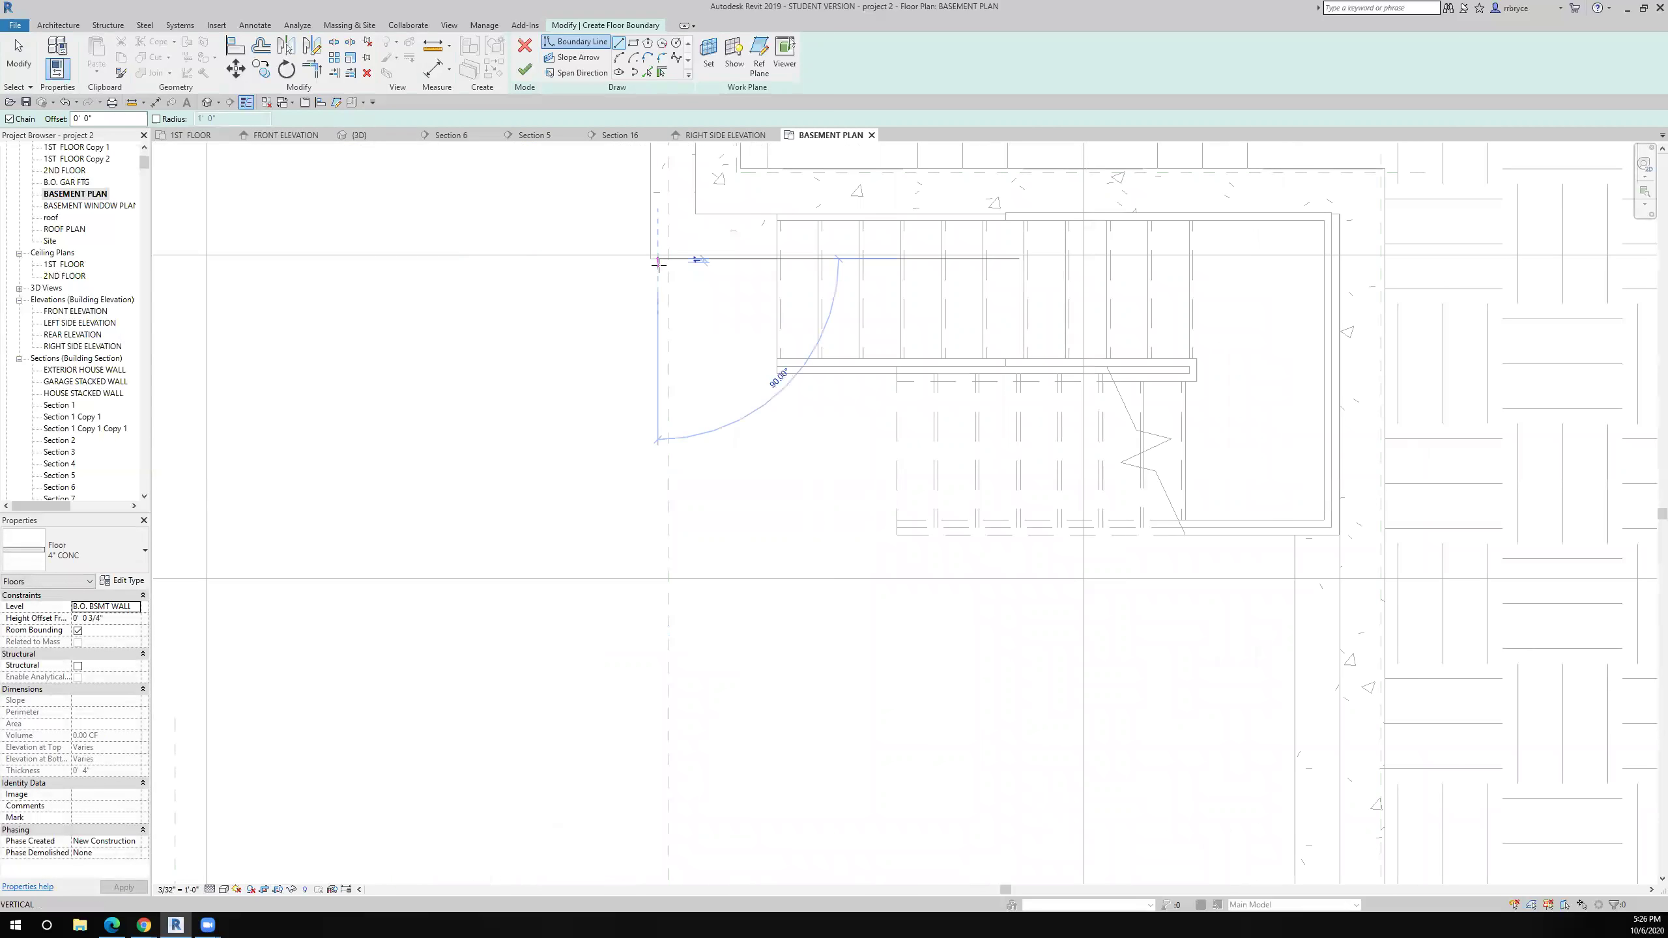
scroll(658, 264, down, 3)
click(1150, 259)
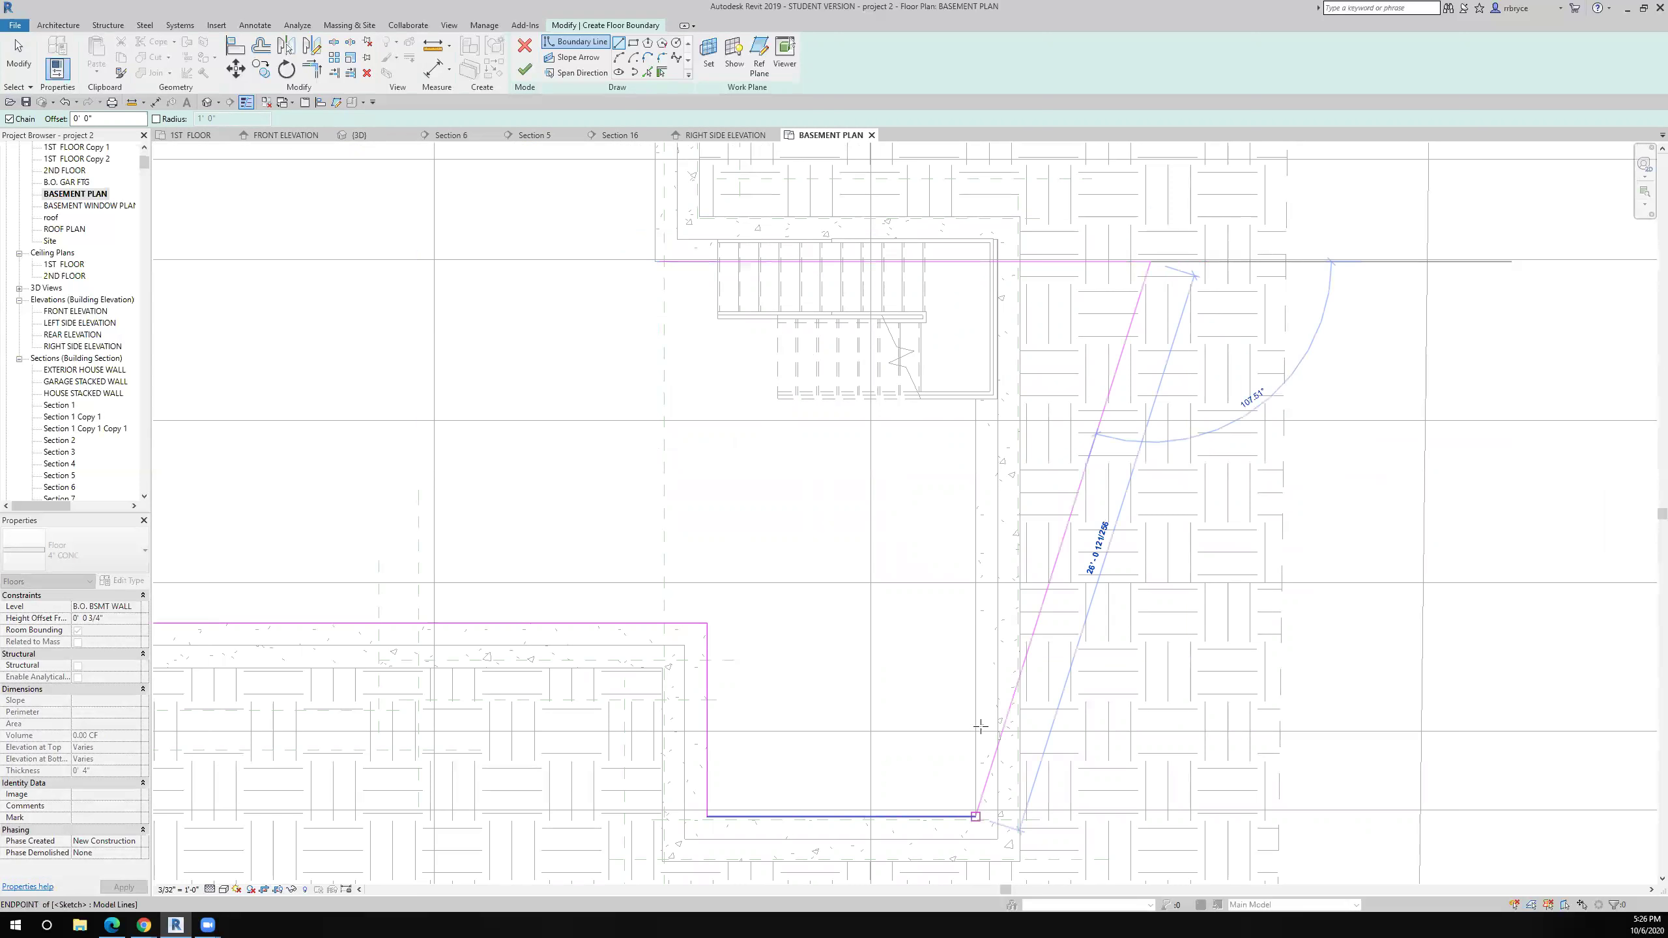
key(Escape)
key(Escape)
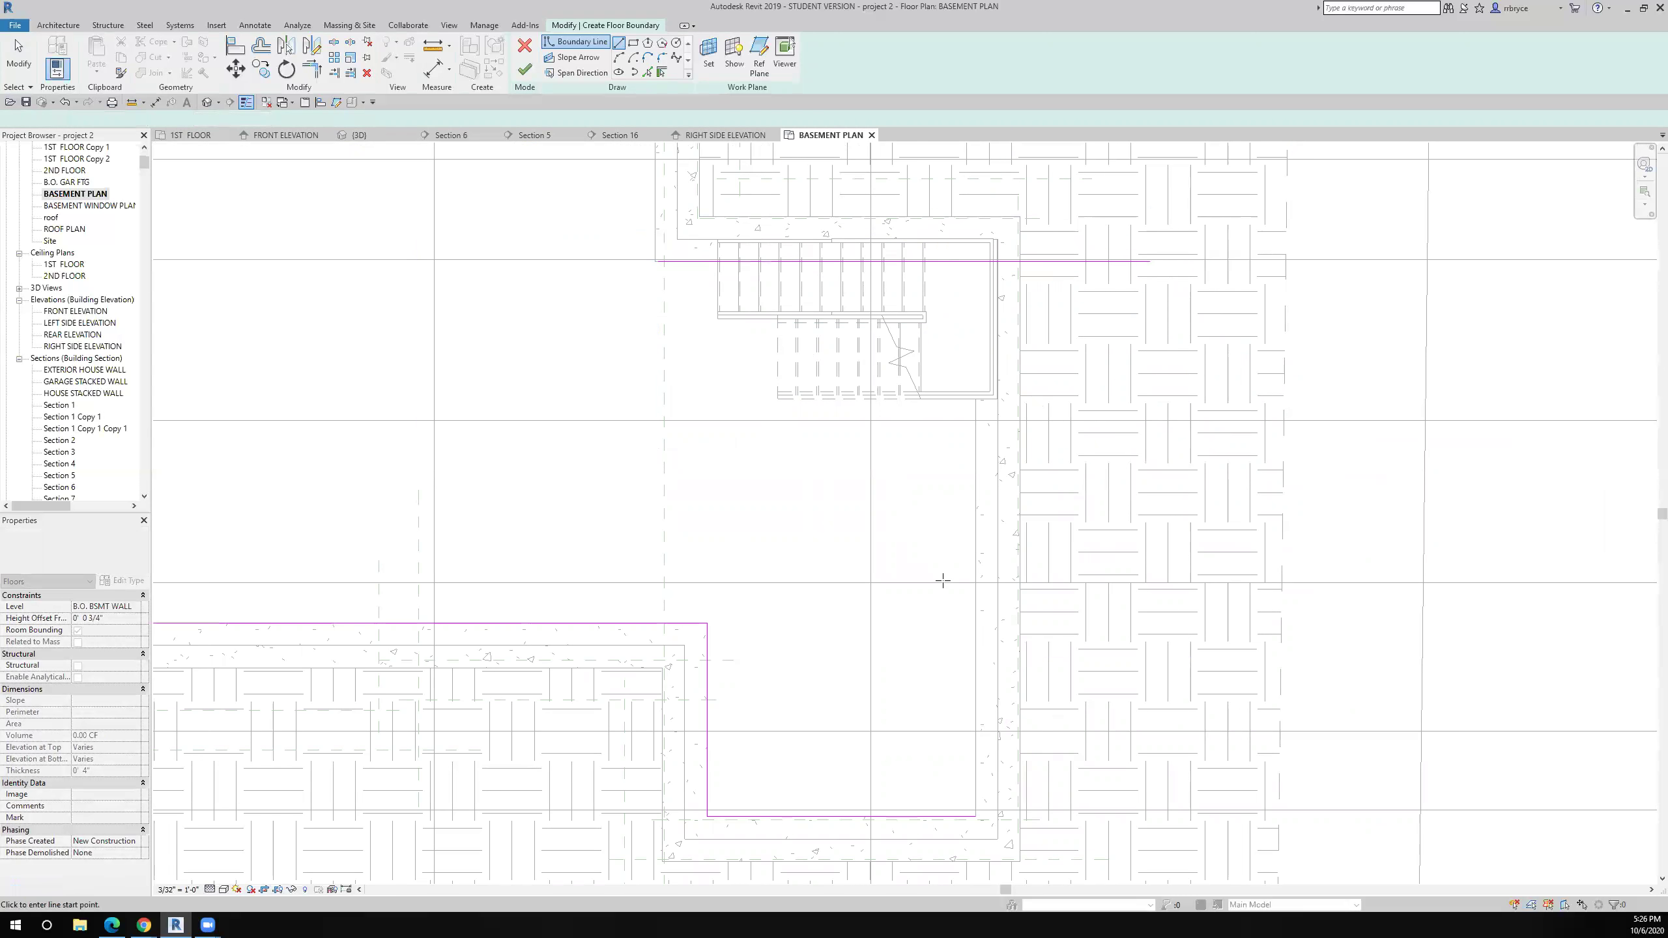
Draw a vertical boundary line from the front projection's outer corner along the stair-side wall, extending past the stair boundary line
click(1000, 745)
scroll(998, 749, down, 3)
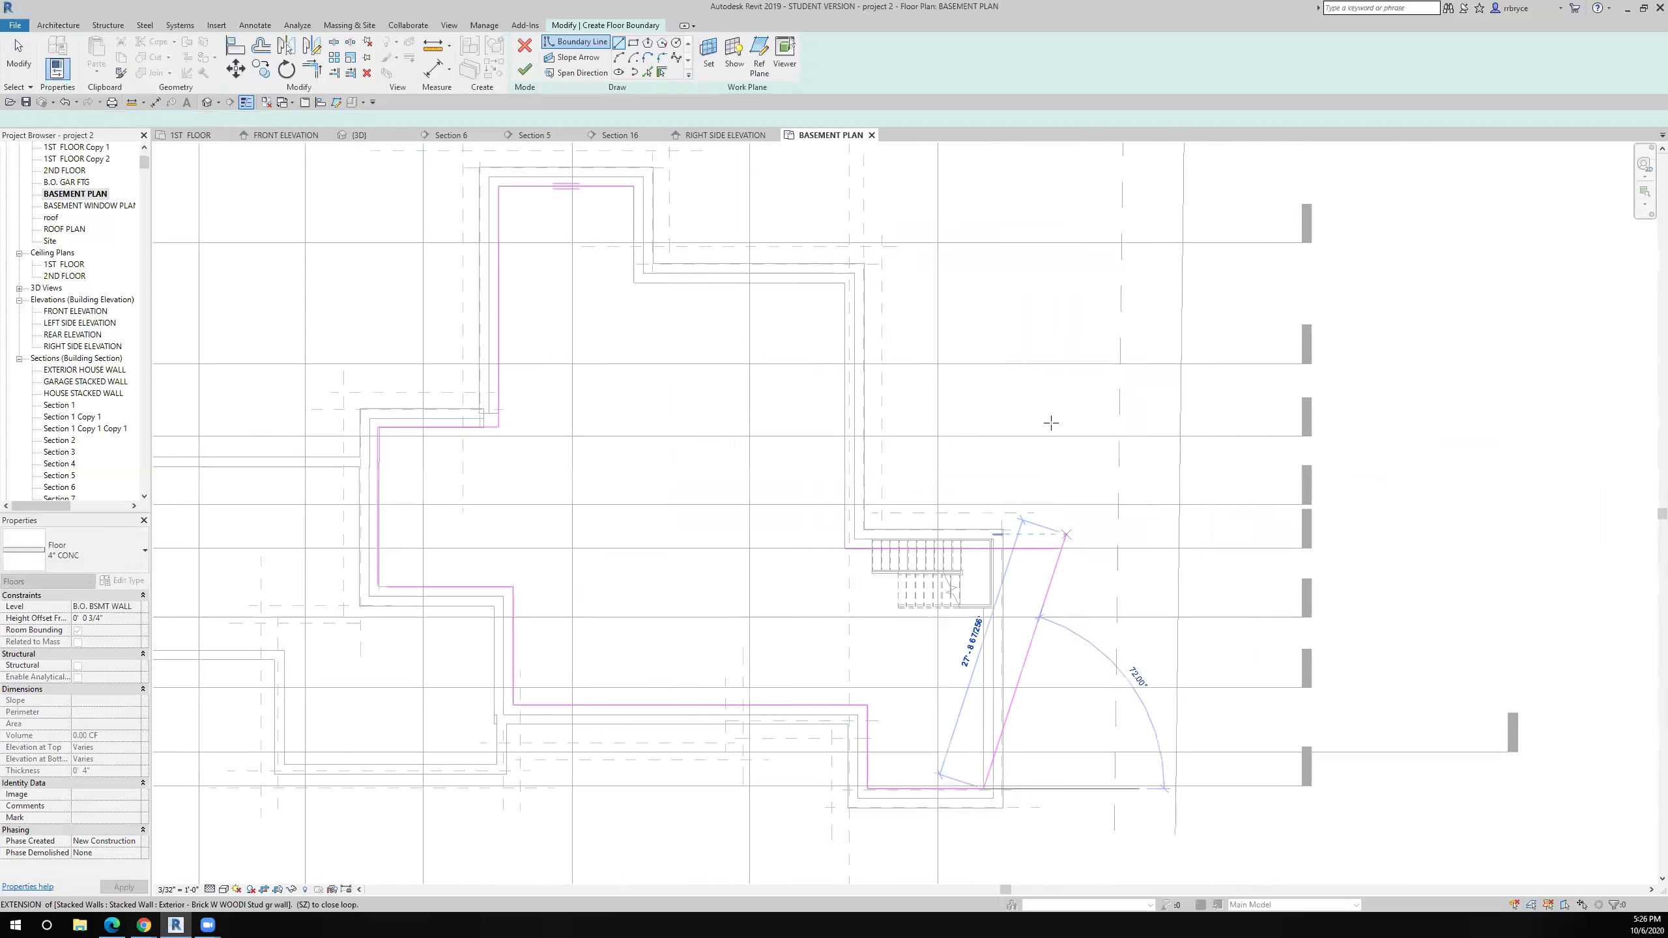
click(982, 427)
click(743, 151)
key(Escape)
key(Escape)
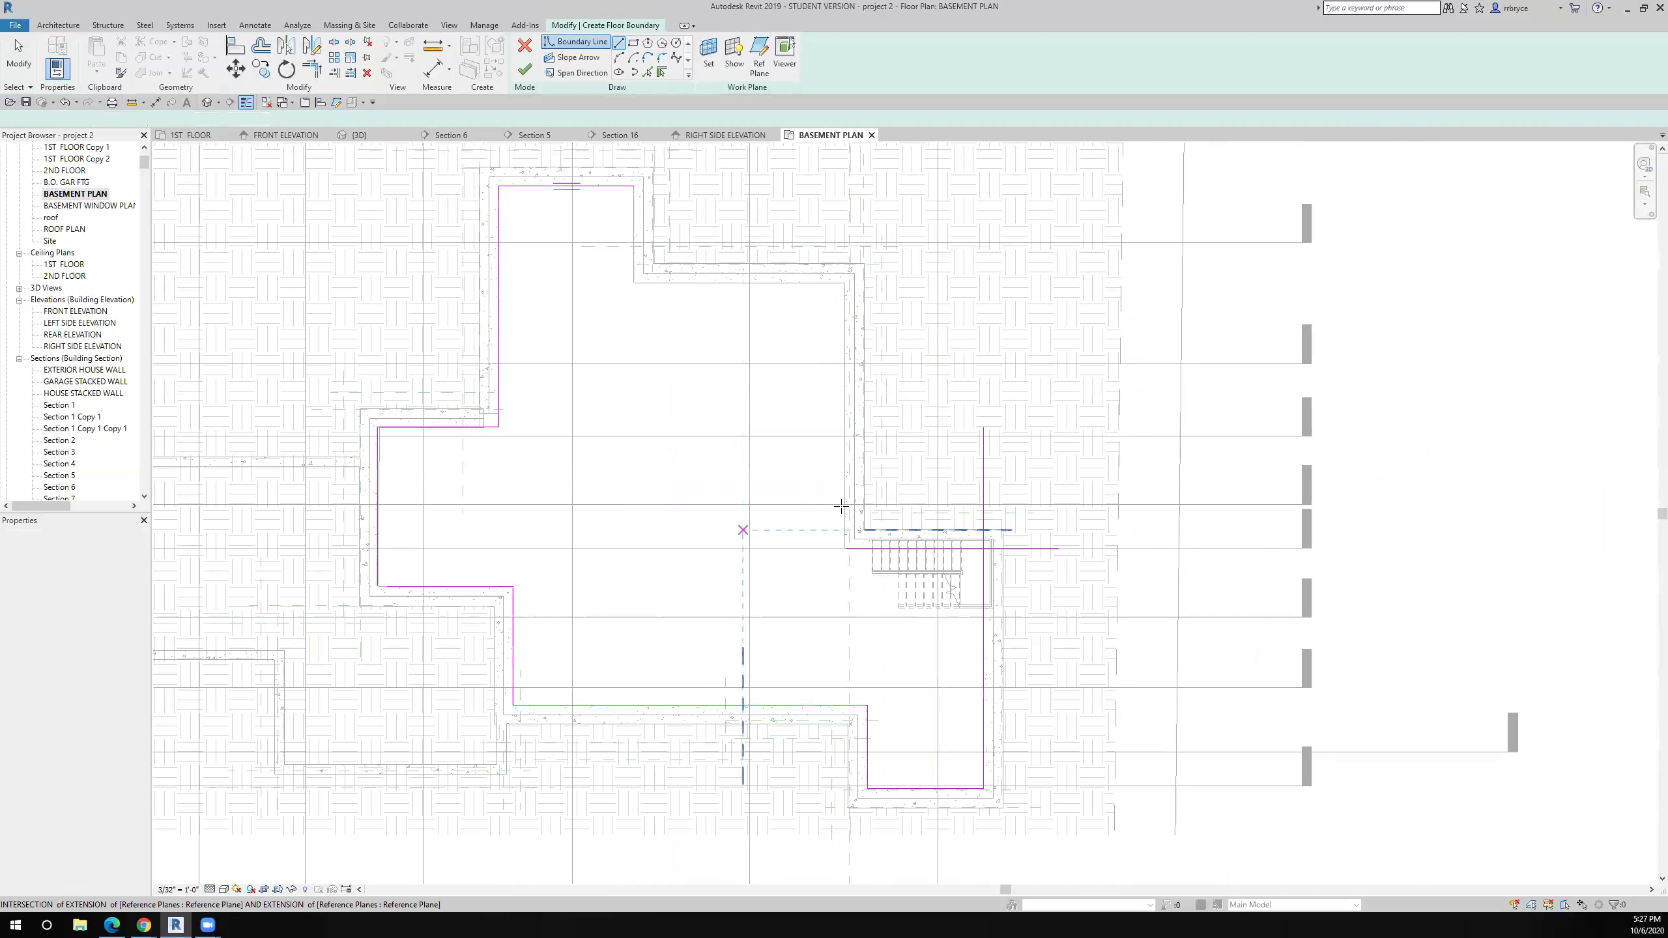
Draw the remaining boundary lines from the inner stair corner up the side wall and around the rear jog to the rear wing's back edge
scroll(841, 507, up, 4)
click(849, 634)
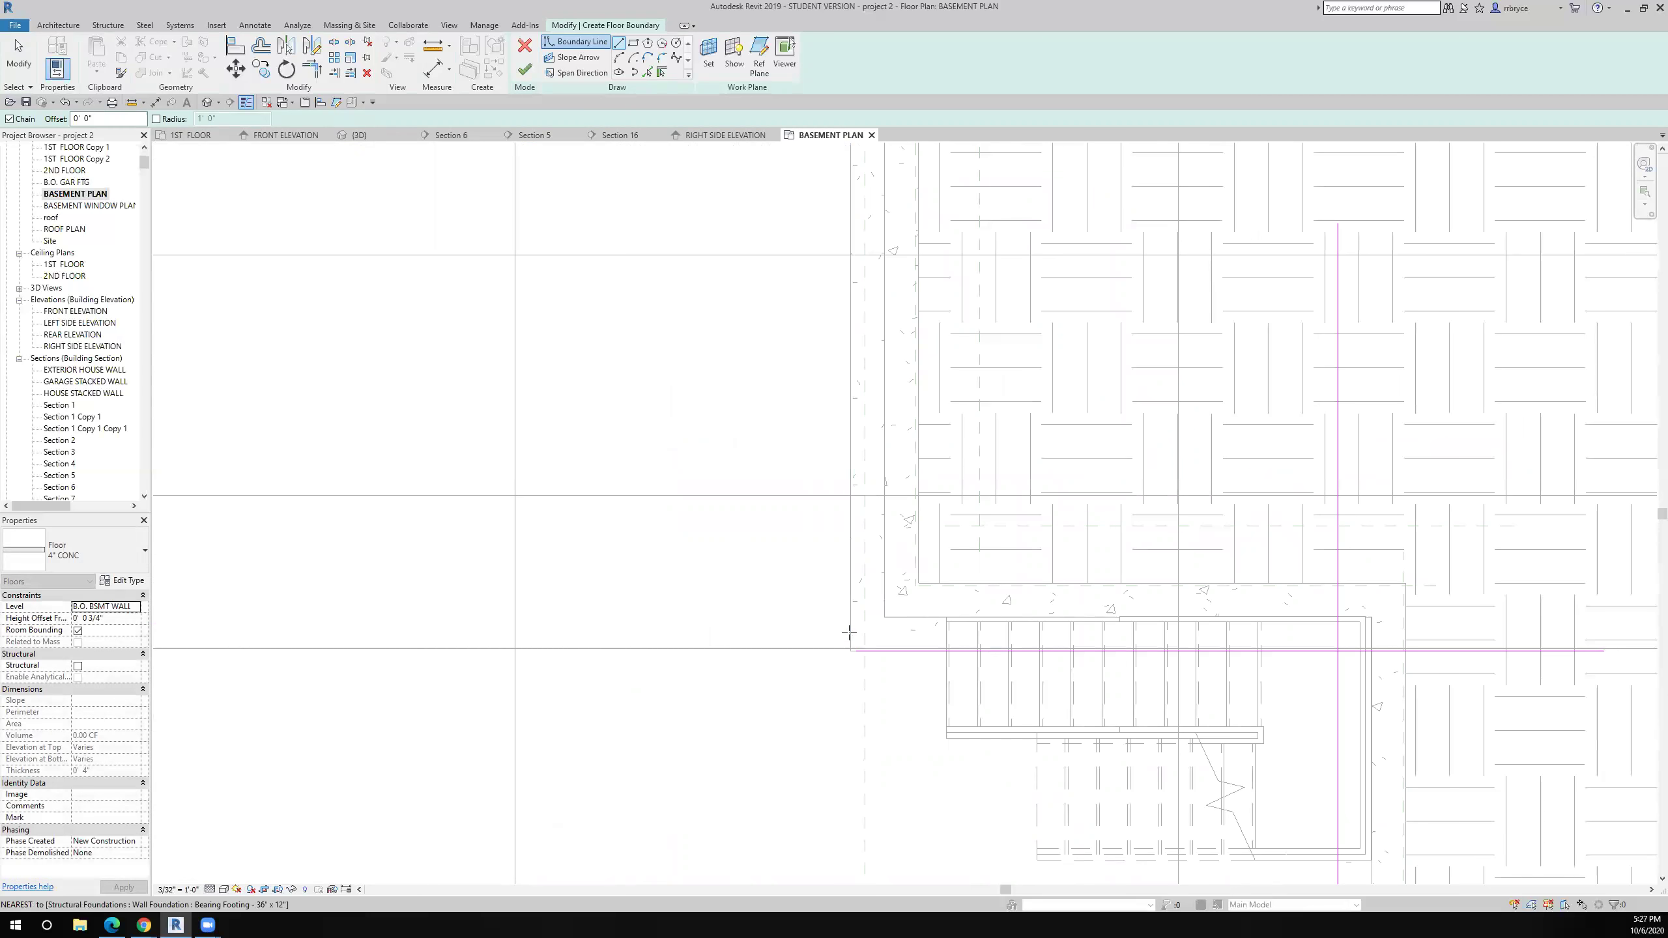
scroll(849, 584, down, 4)
scroll(859, 519, up, 3)
click(858, 472)
click(388, 408)
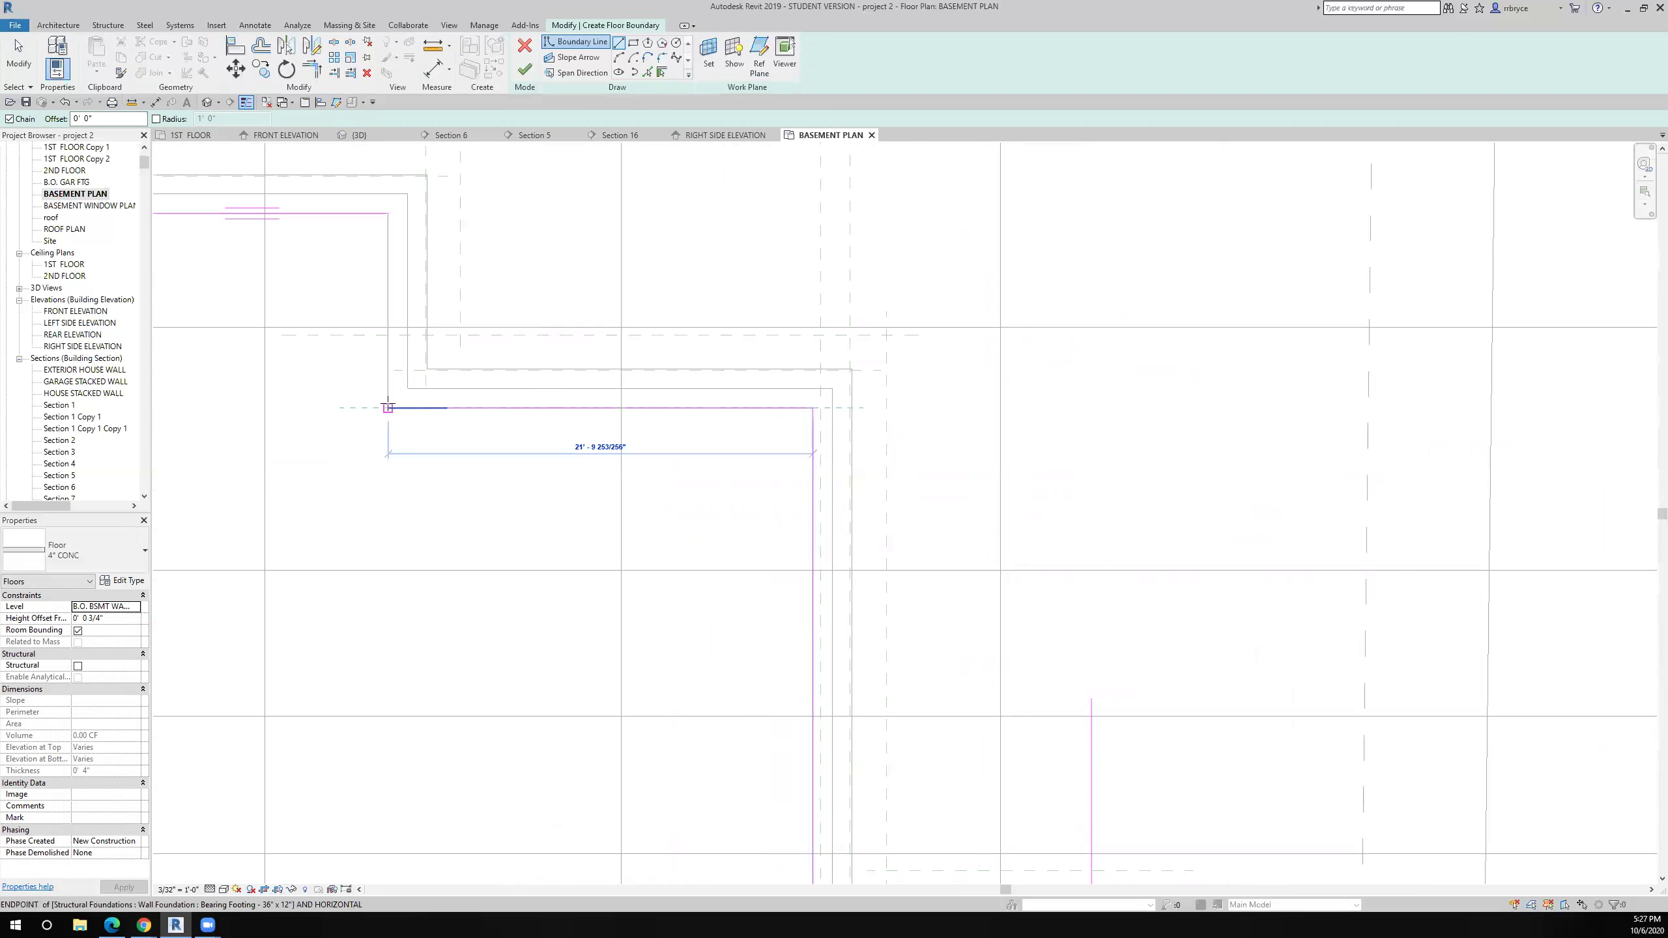
click(387, 212)
scroll(460, 460, down, 5)
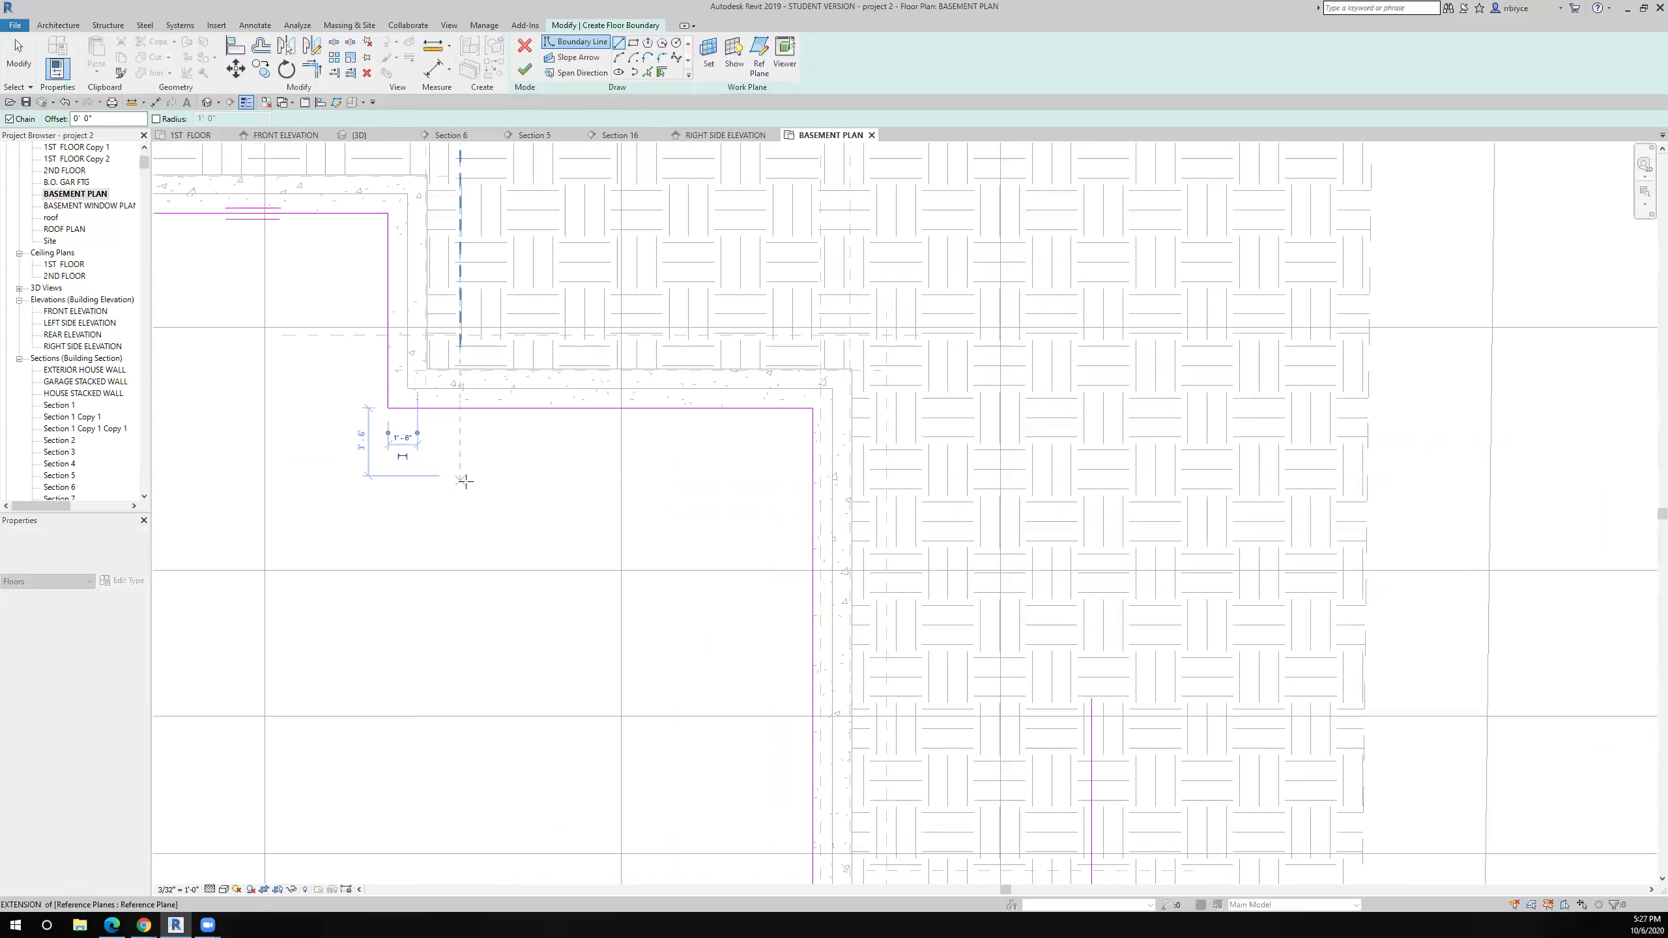
middle_drag(473, 492, 534, 447)
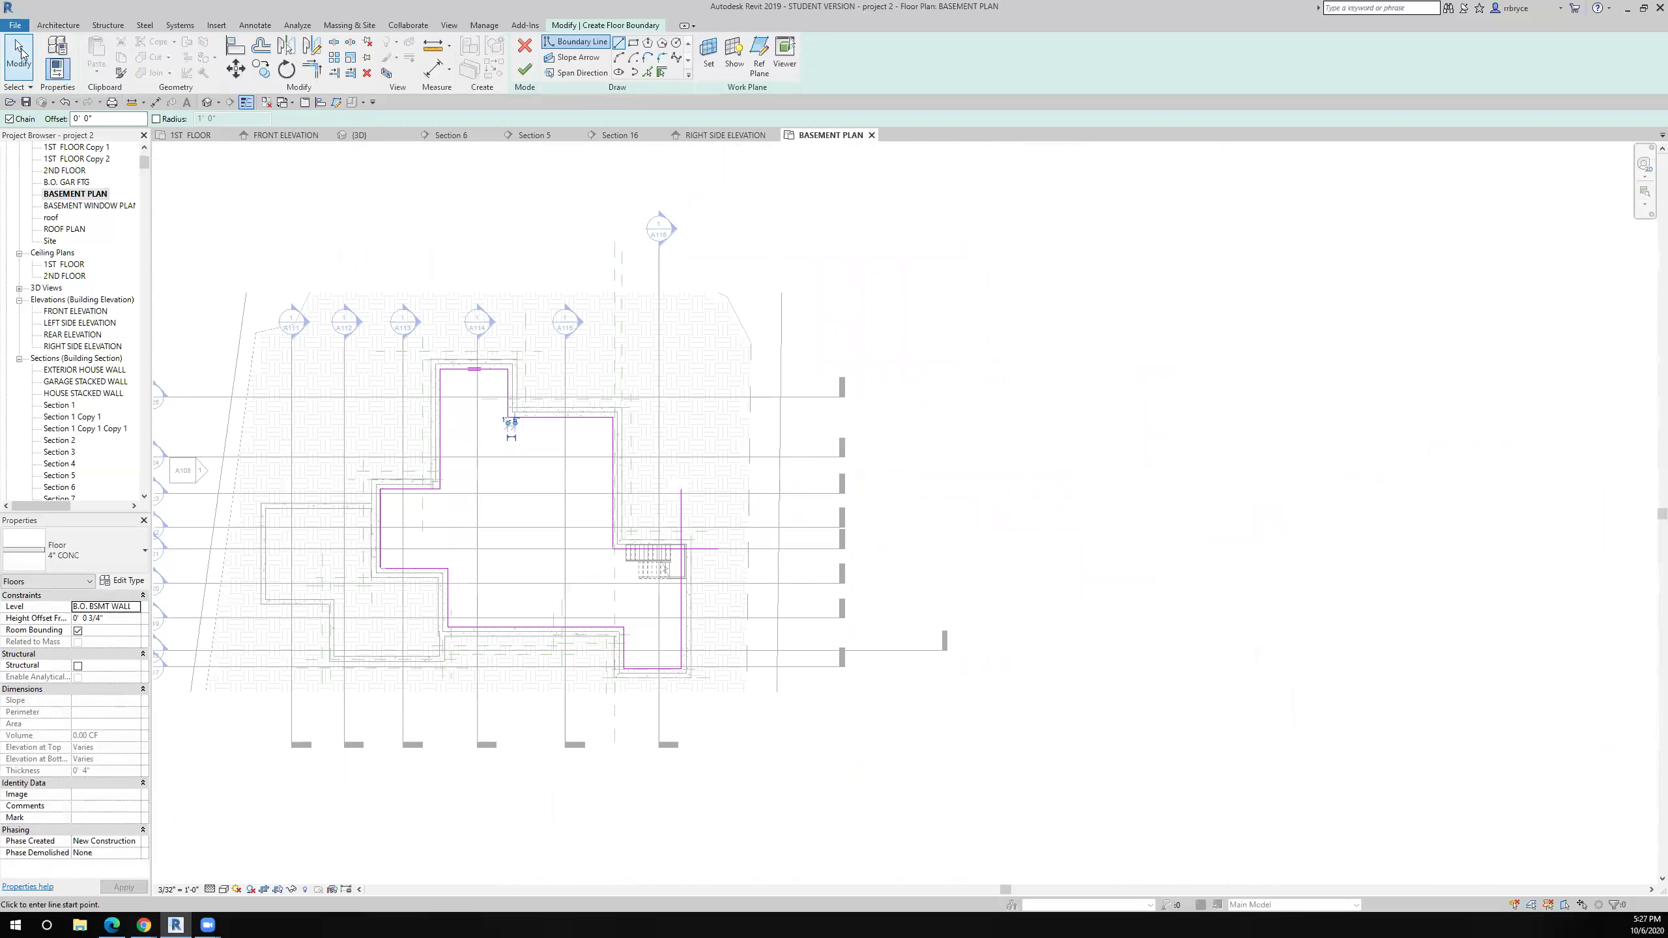
key(Escape)
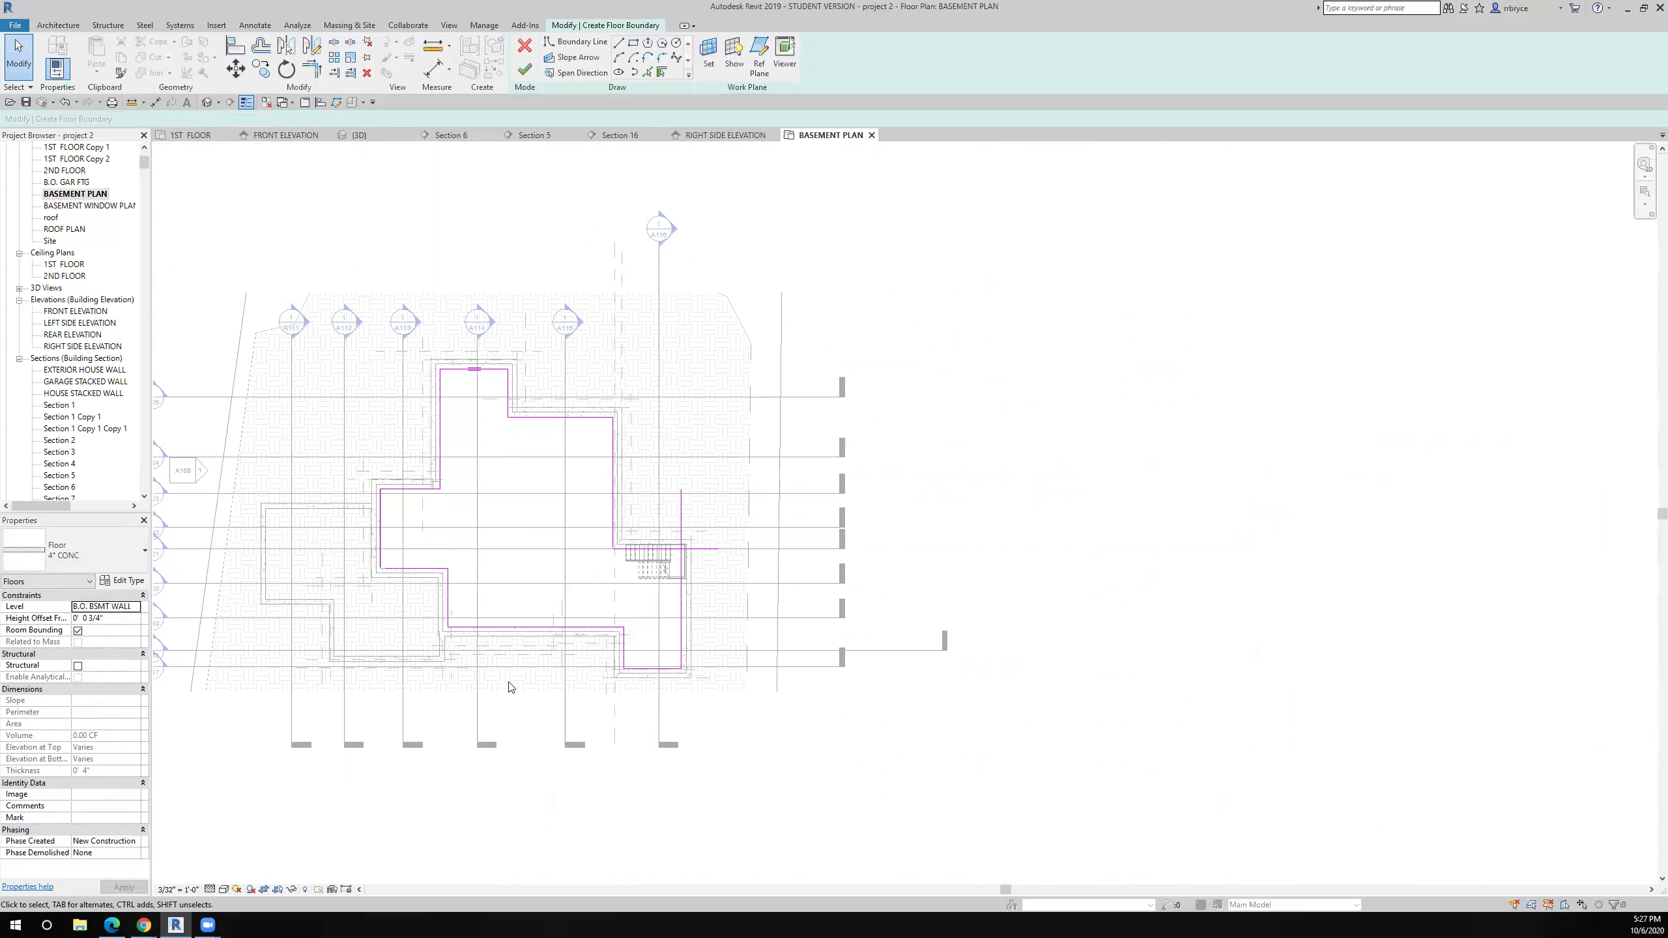
Temporarily isolate the floor sketch lines so only the slab boundary shows in the basement plan
click(496, 630)
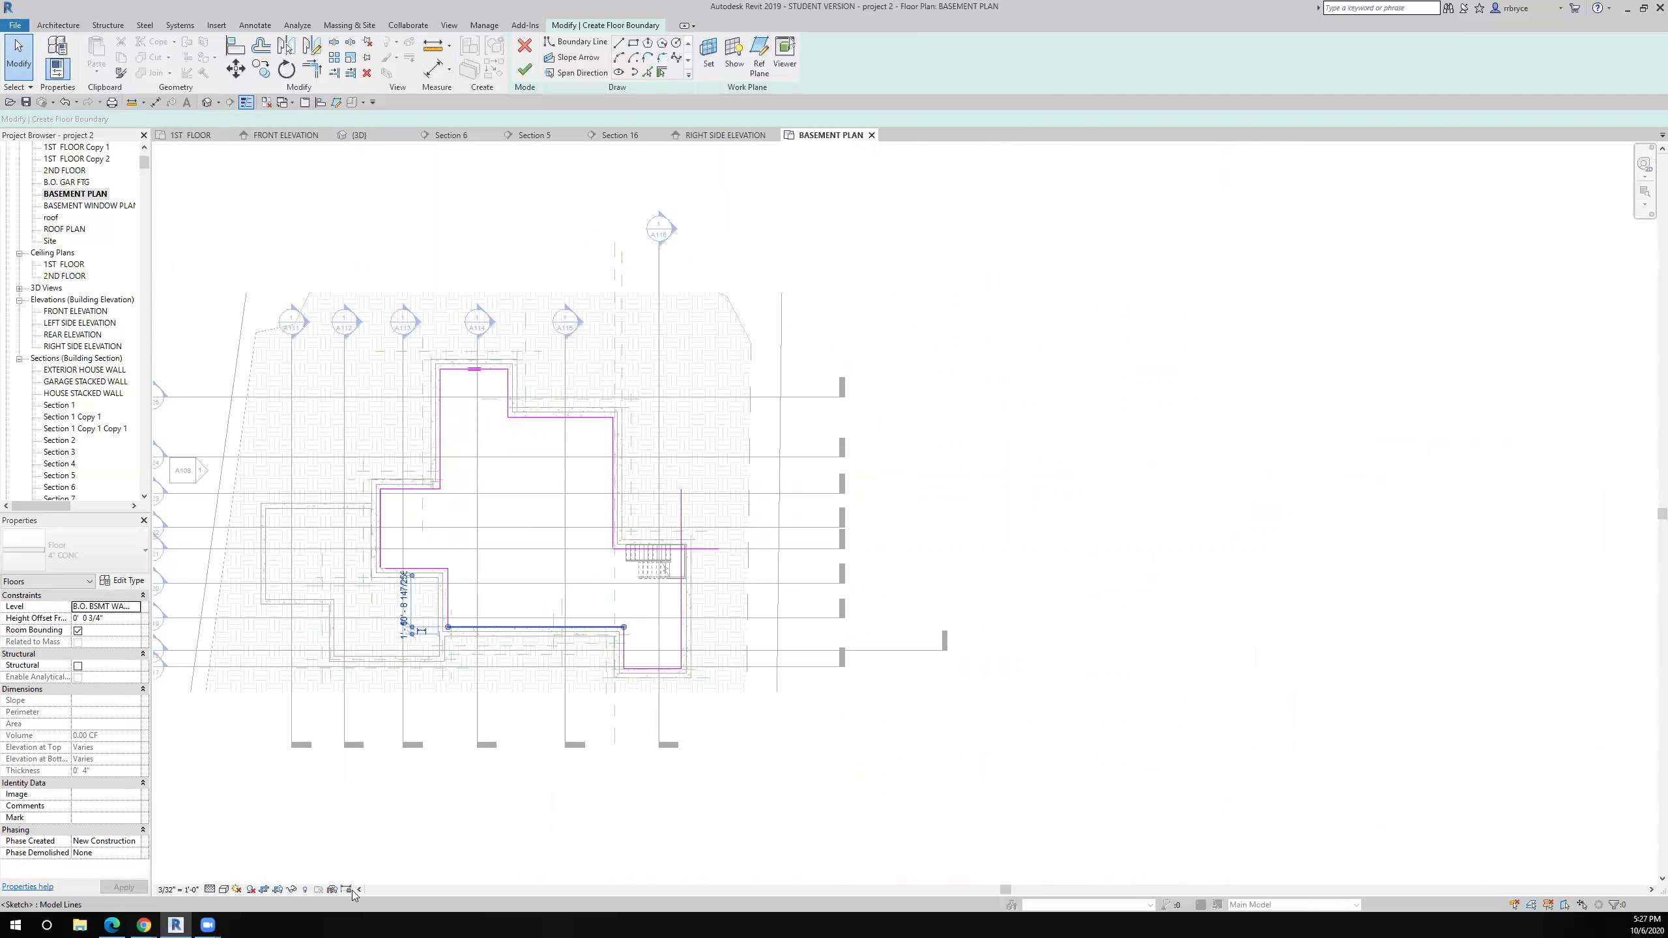
click(293, 889)
click(320, 819)
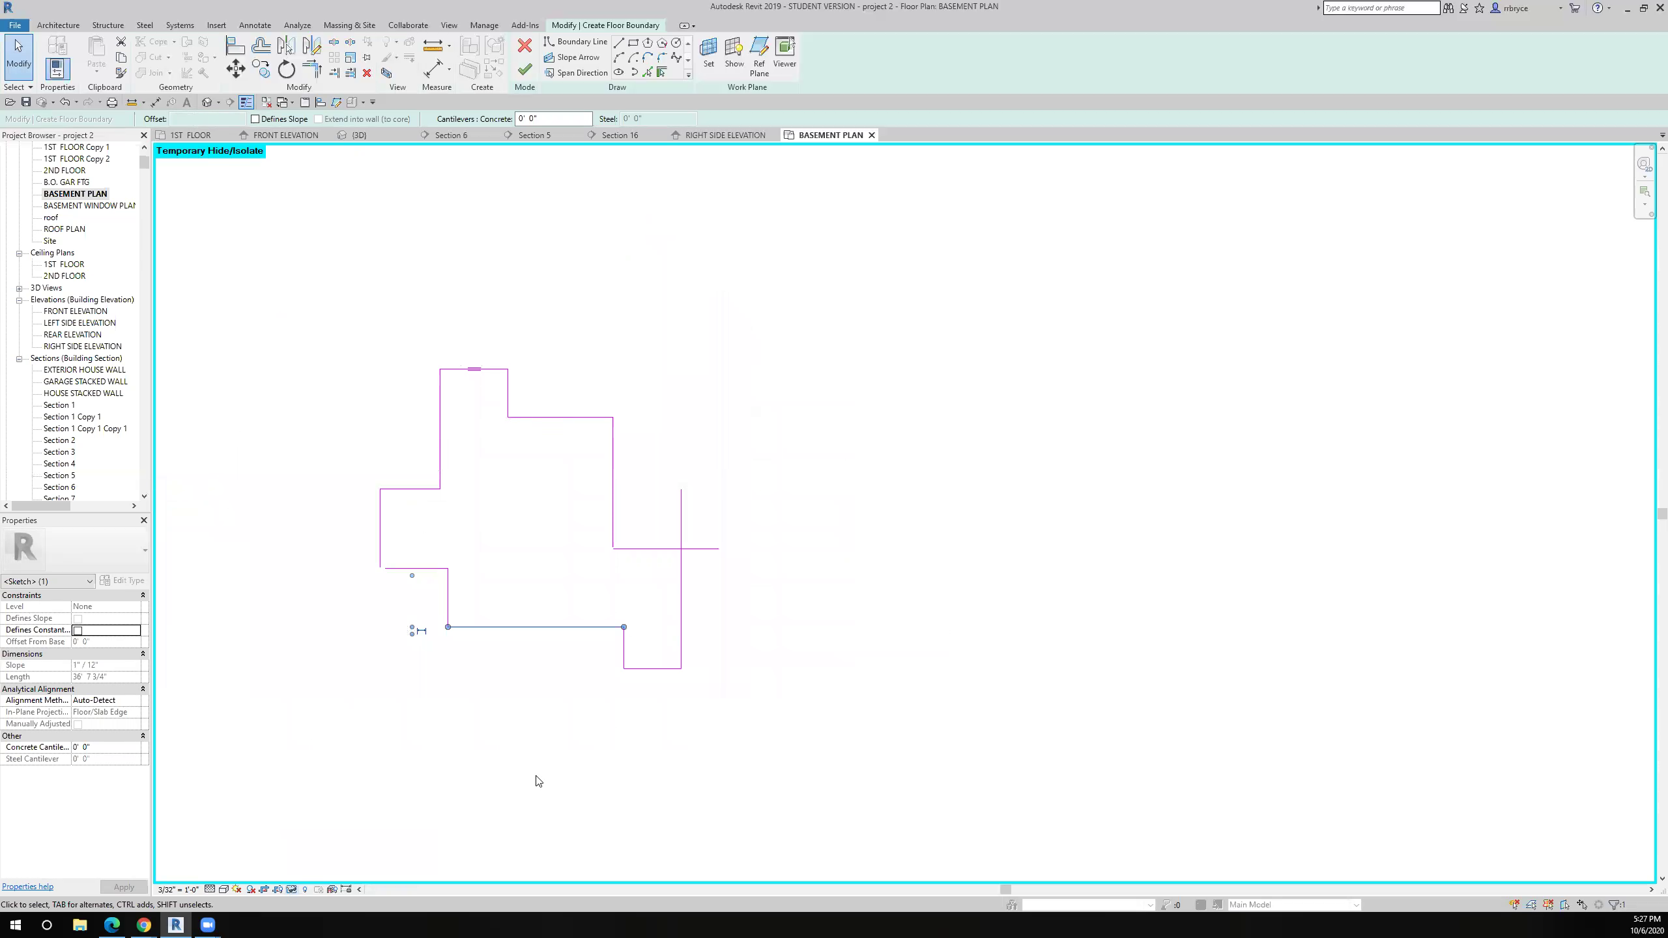
scroll(534, 780, up, 3)
middle_drag(532, 640, 737, 663)
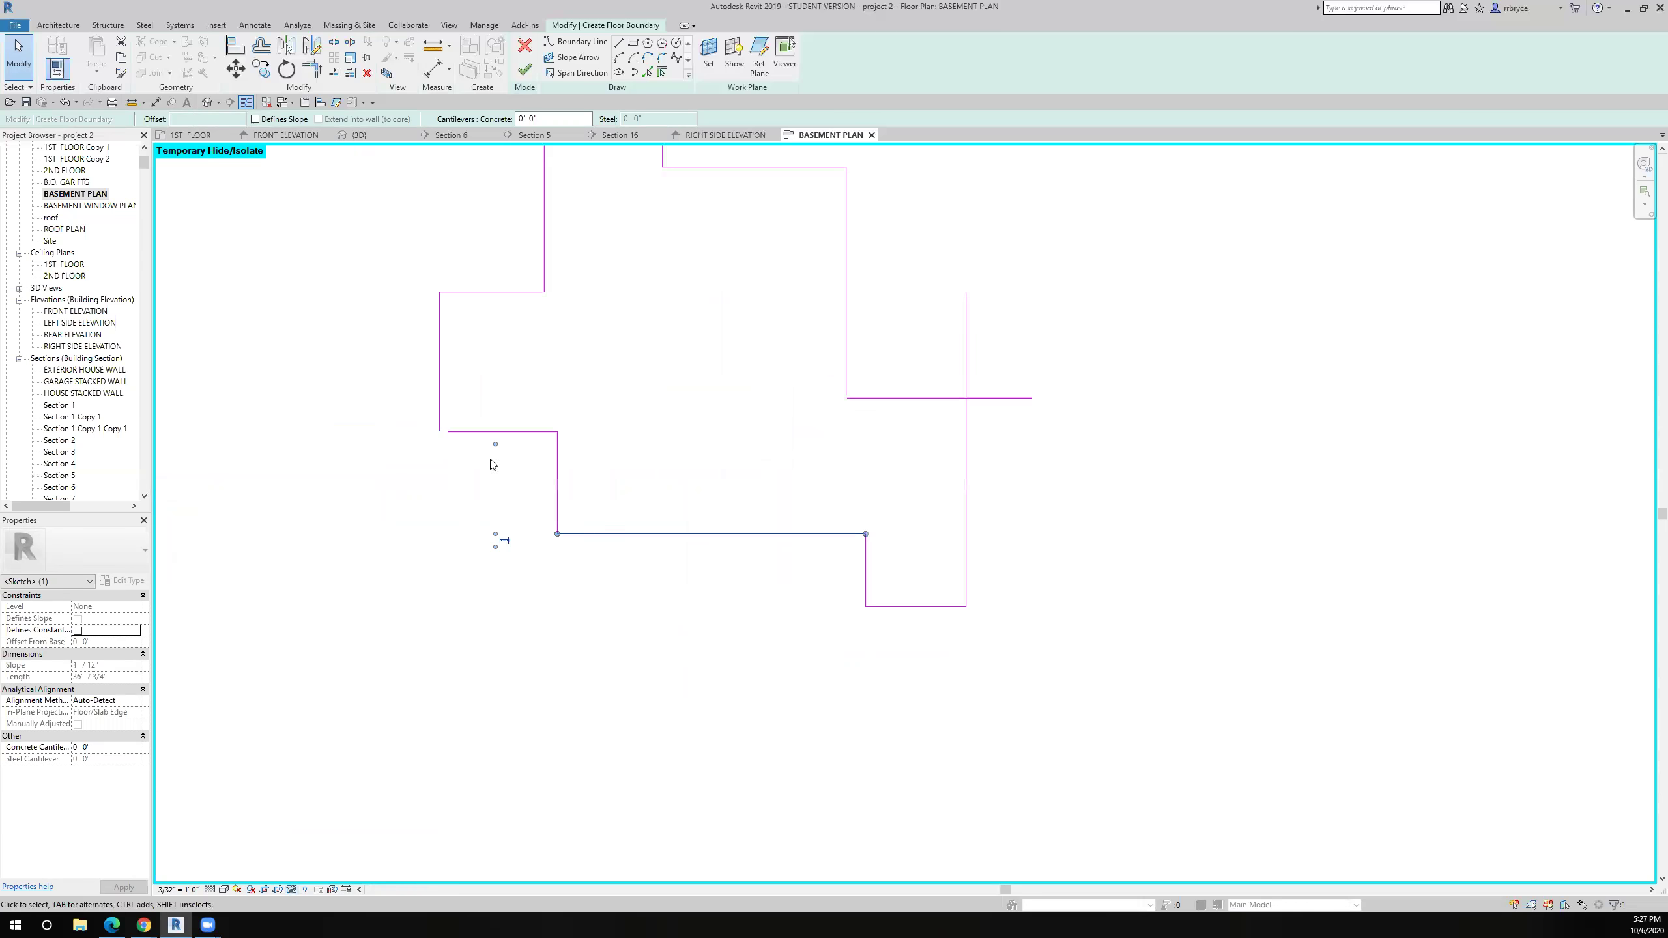
Trim the boundary lines into corners at the garage-side gap and both ends of the stair line, and reset the temporary isolation
click(313, 70)
click(439, 406)
click(470, 432)
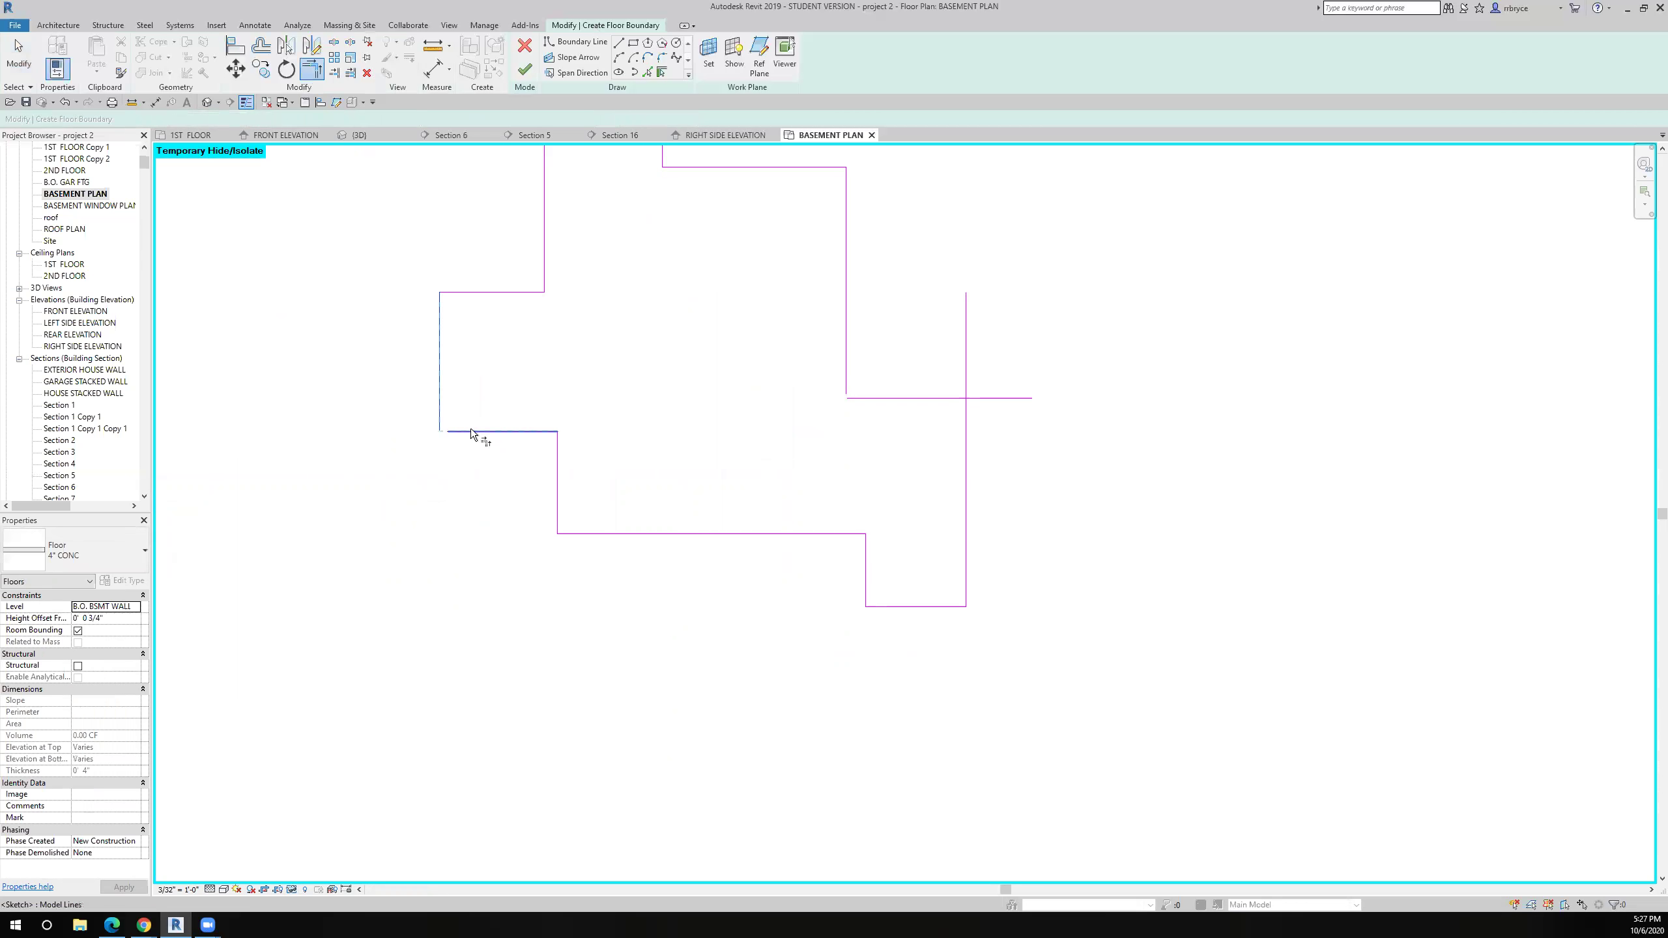
click(938, 398)
click(964, 439)
click(845, 373)
click(859, 398)
click(290, 889)
click(299, 873)
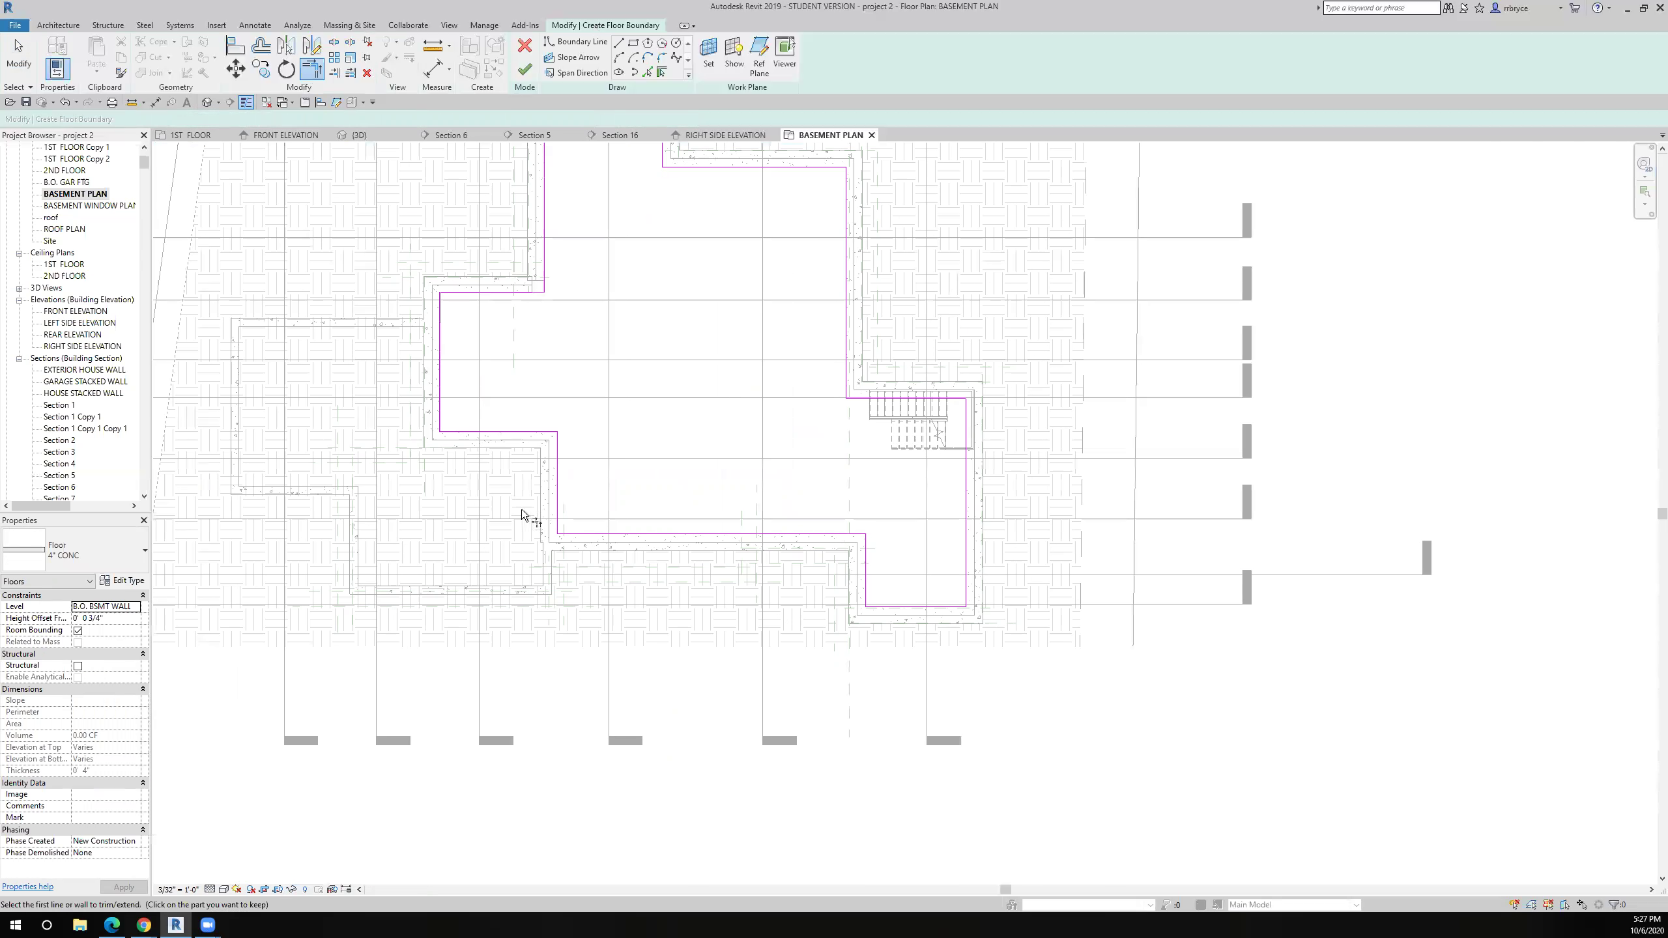
Align the vertical boundary line on the garage-side wall with the adjacent inner foundation edge
scroll(521, 508, up, 5)
scroll(978, 631, down, 4)
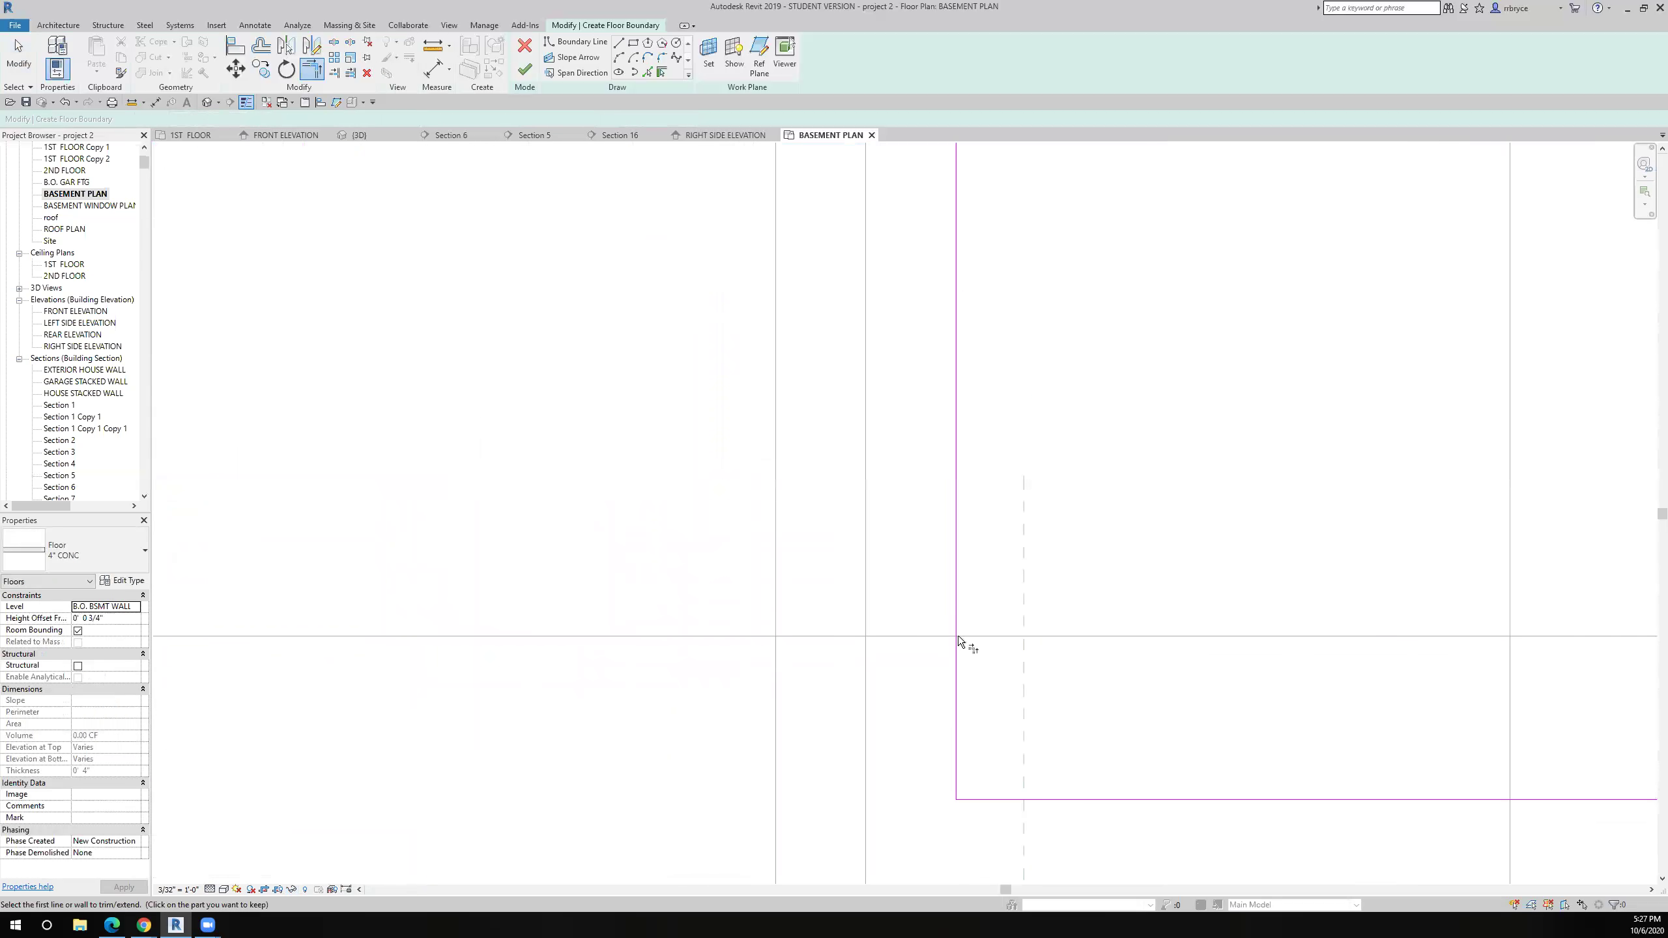
middle_drag(441, 202, 442, 364)
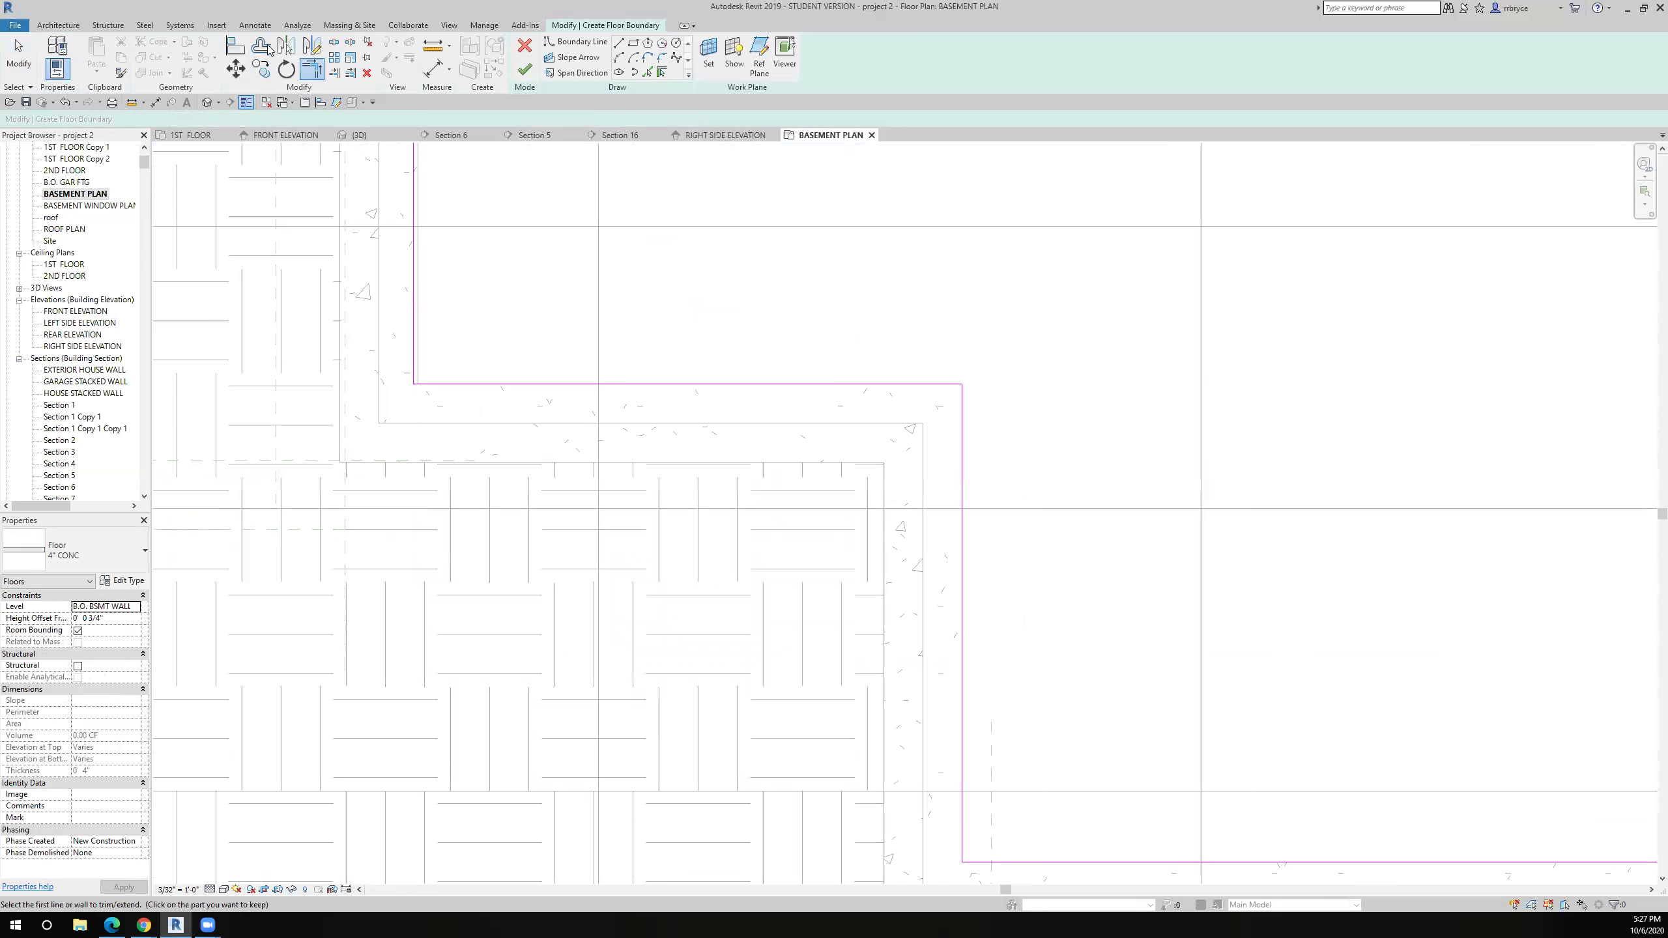
click(236, 46)
click(417, 315)
click(409, 318)
Align the horizontal boundary line at the jog beside the rear wing with the footing's inner edge, and check the boundary against the foundation
scroll(486, 336, down, 3)
scroll(460, 253, up, 6)
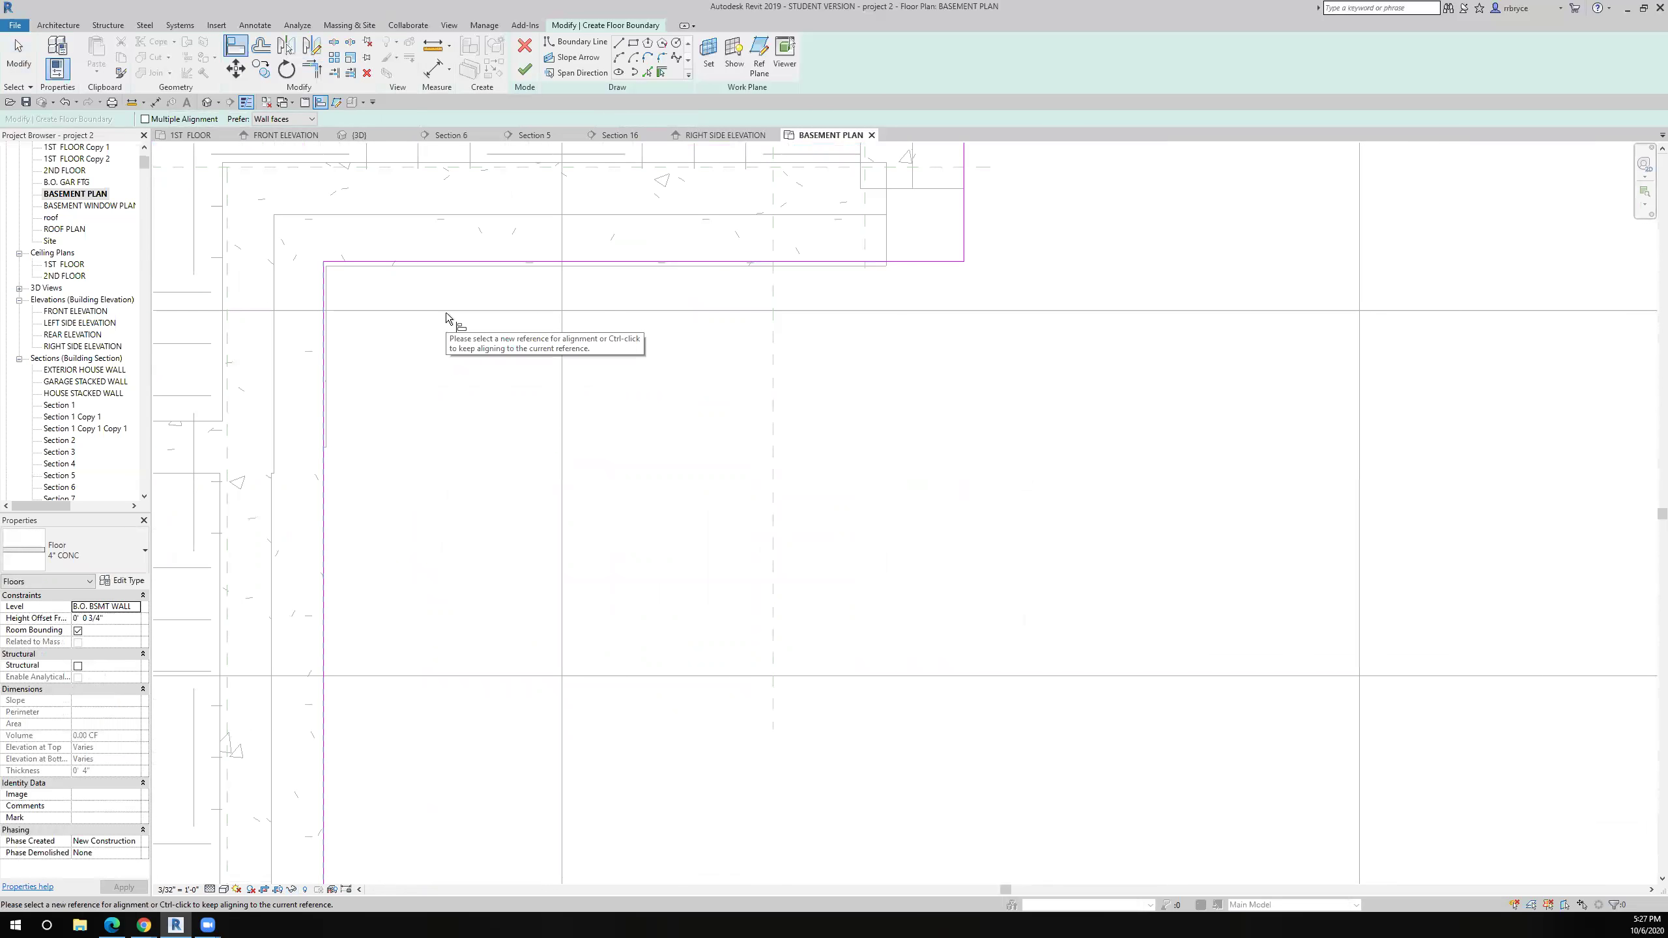
click(446, 265)
click(448, 263)
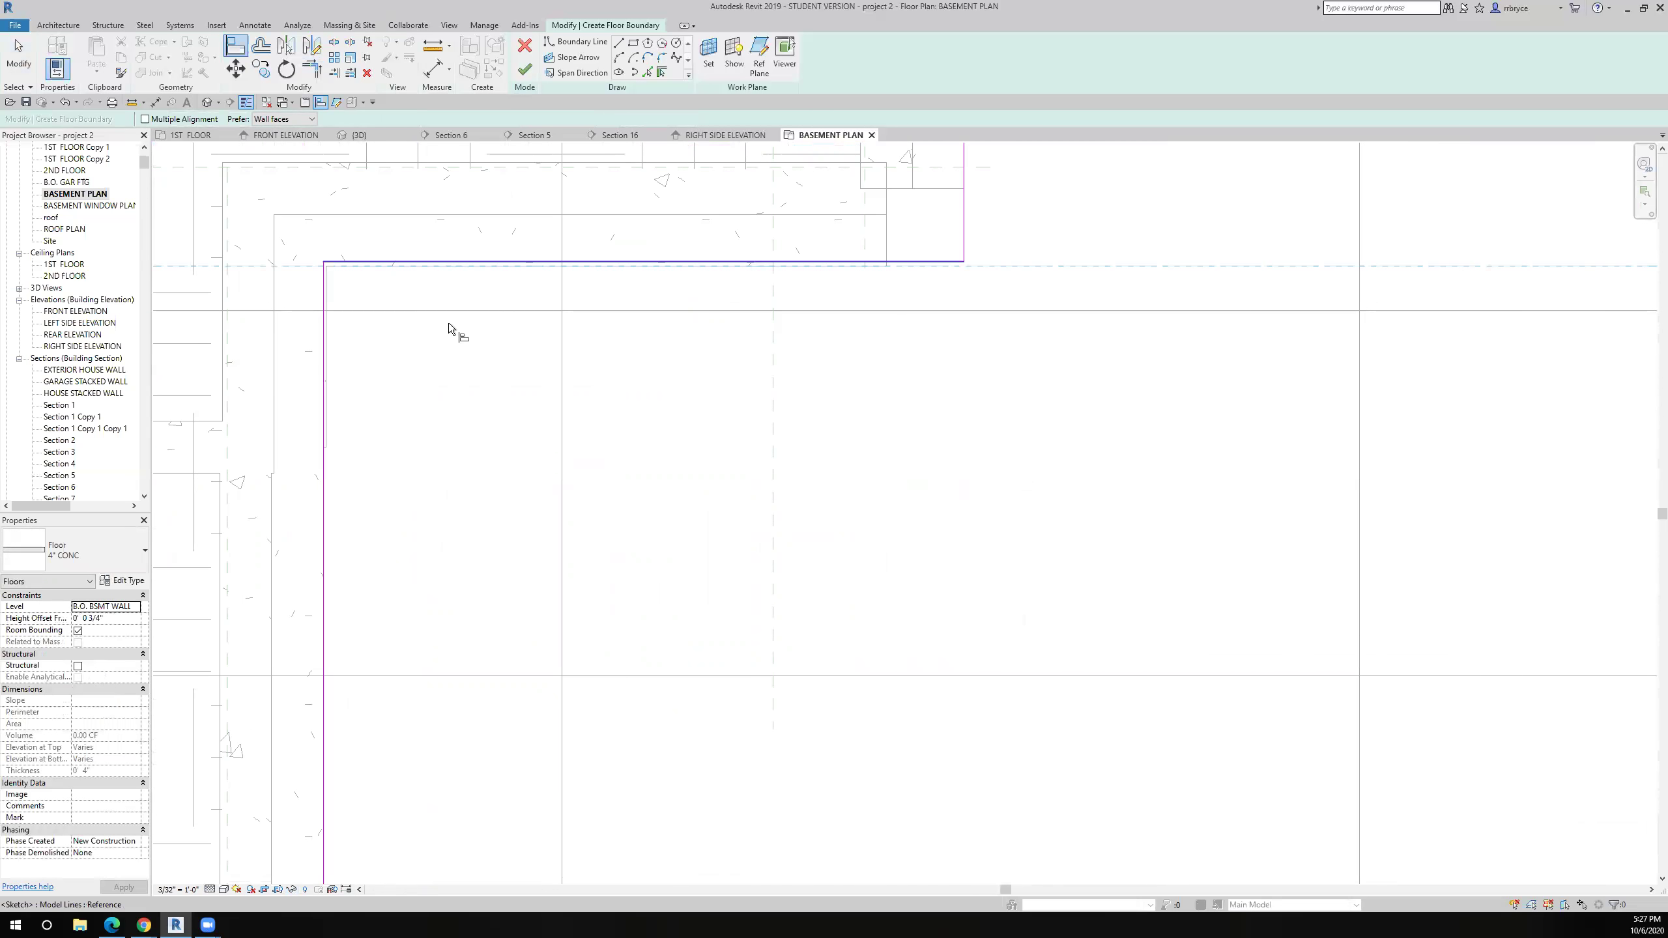
scroll(338, 288, up, 3)
scroll(339, 288, down, 4)
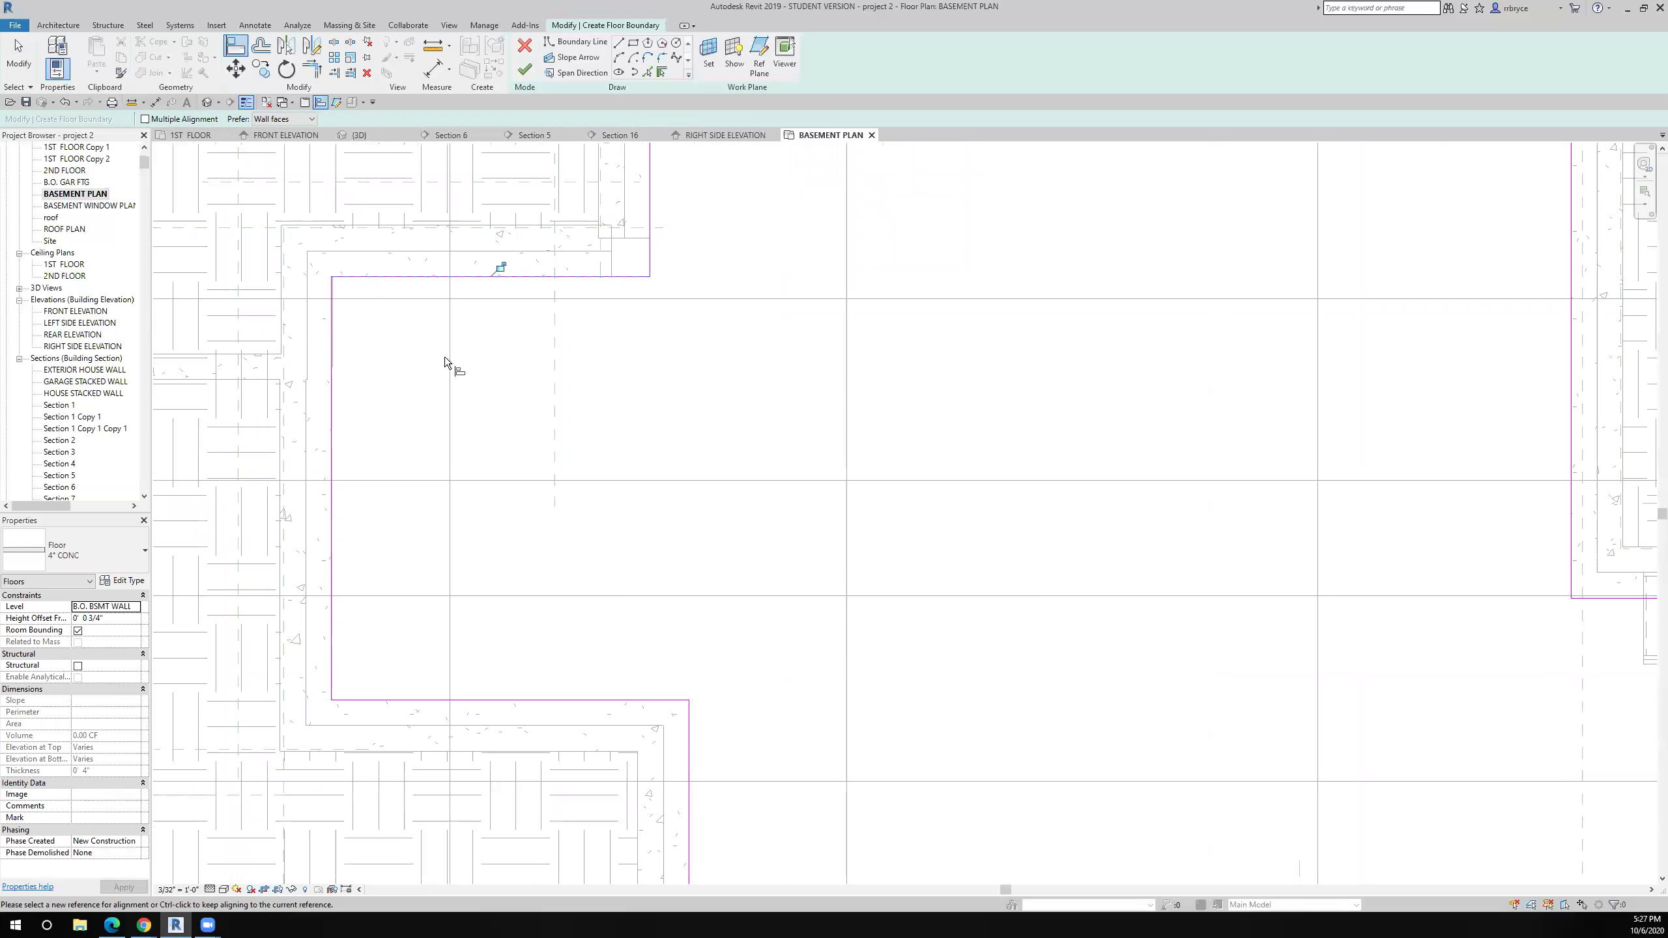
scroll(390, 396, down, 2)
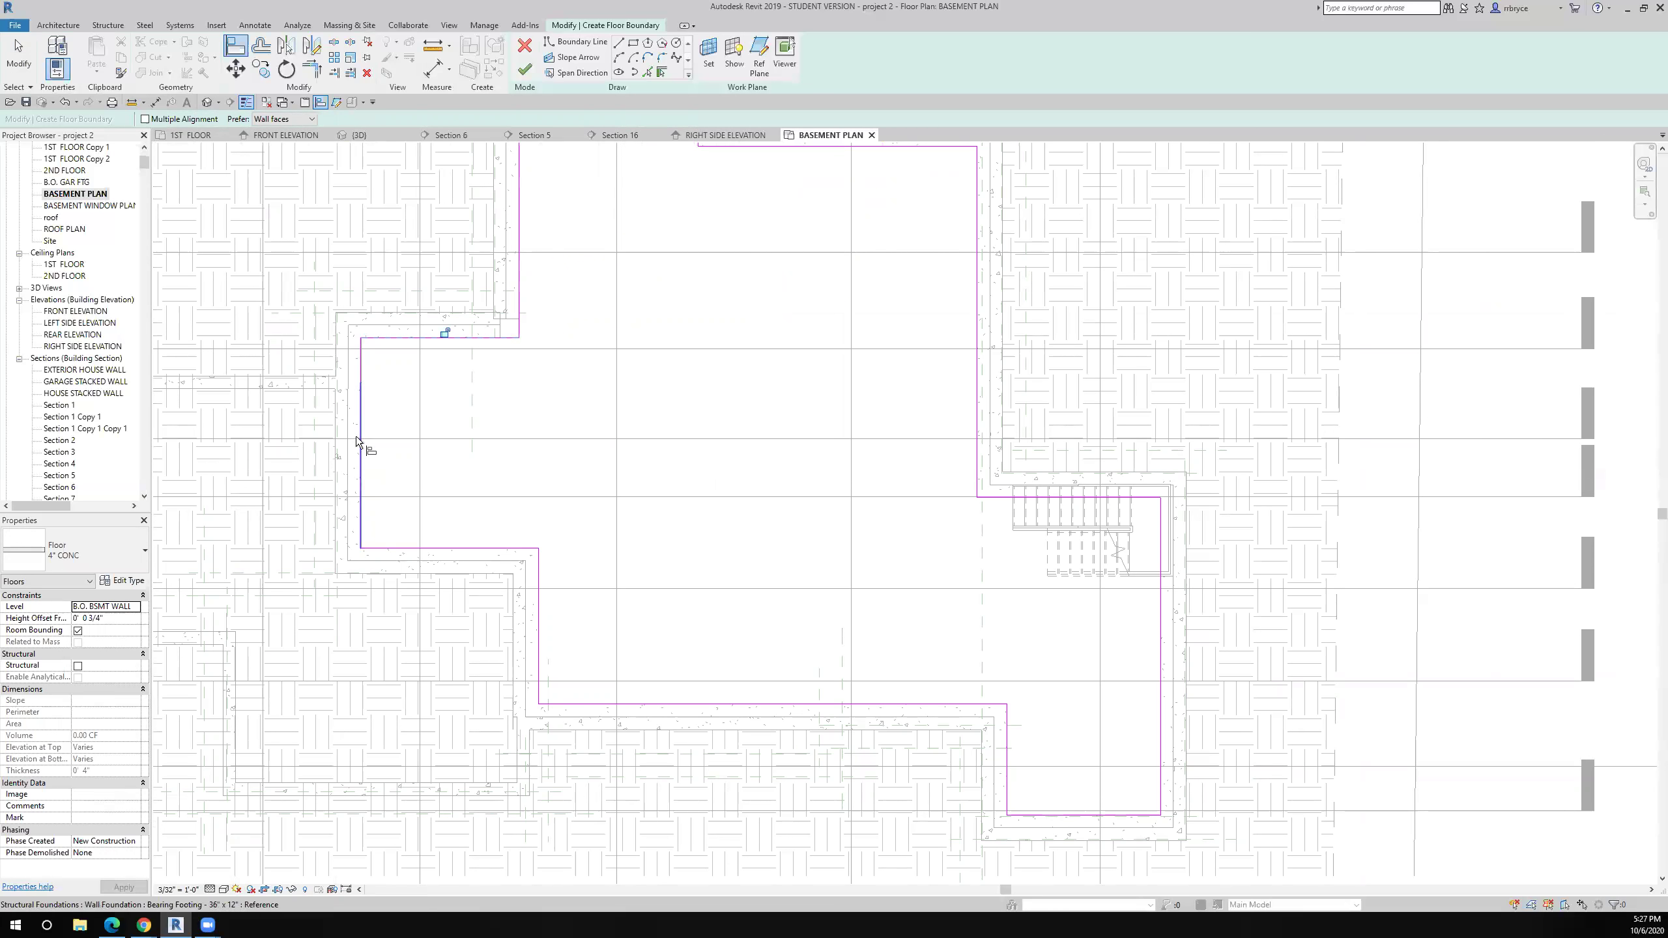
scroll(362, 386, up, 1)
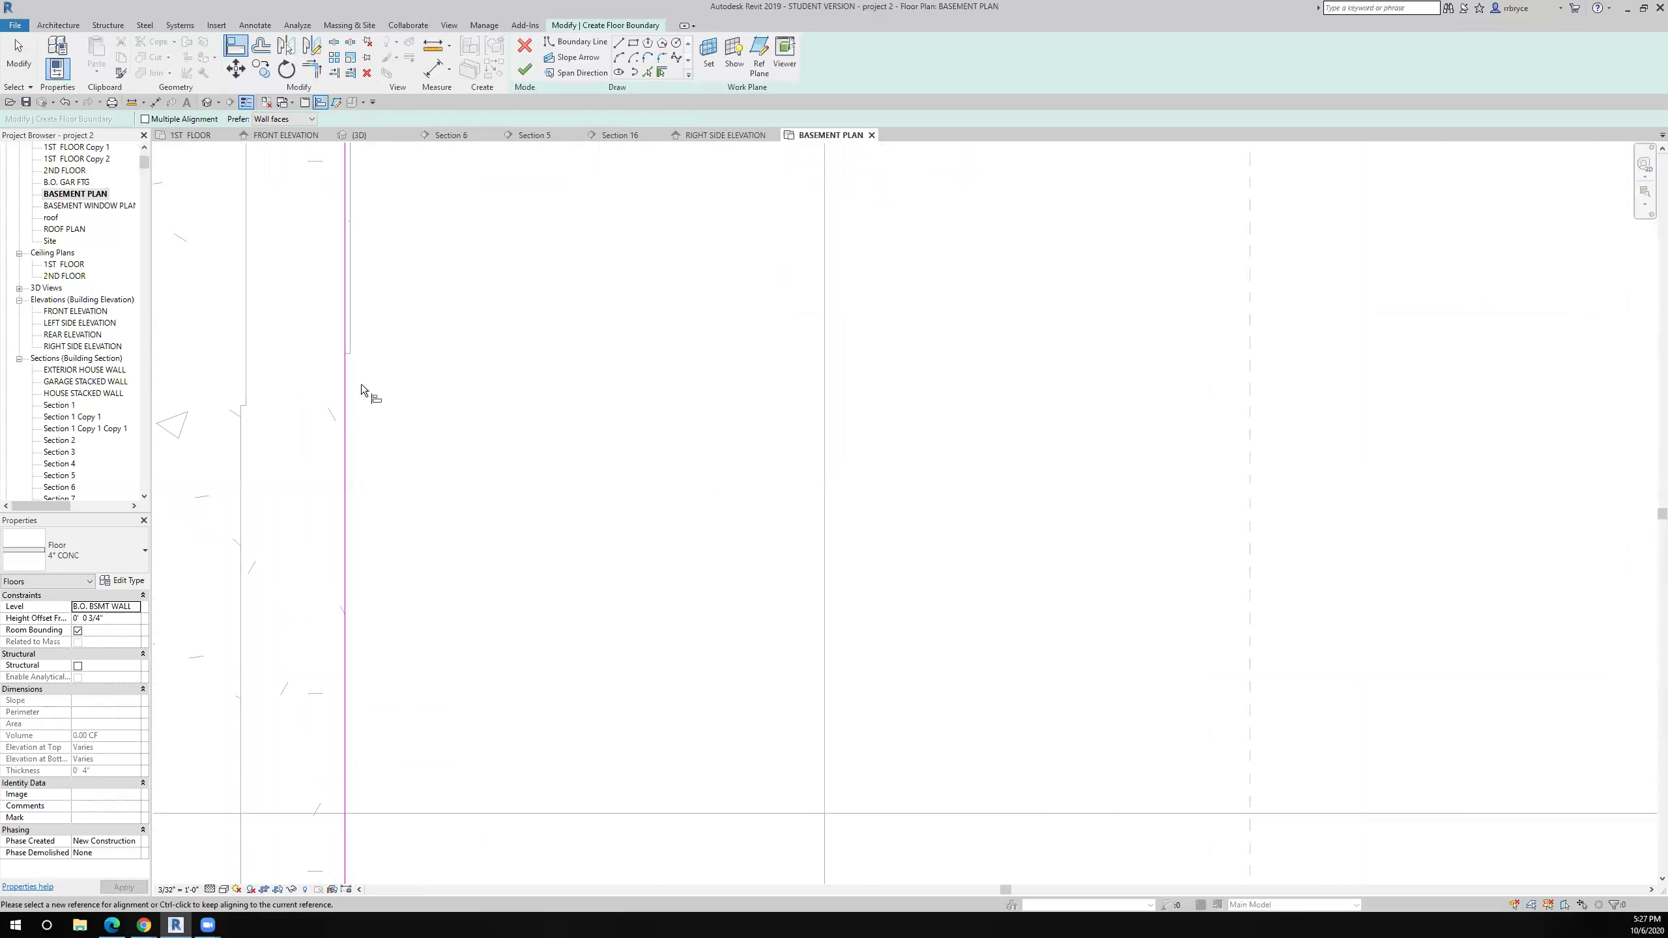
scroll(360, 383, down, 2)
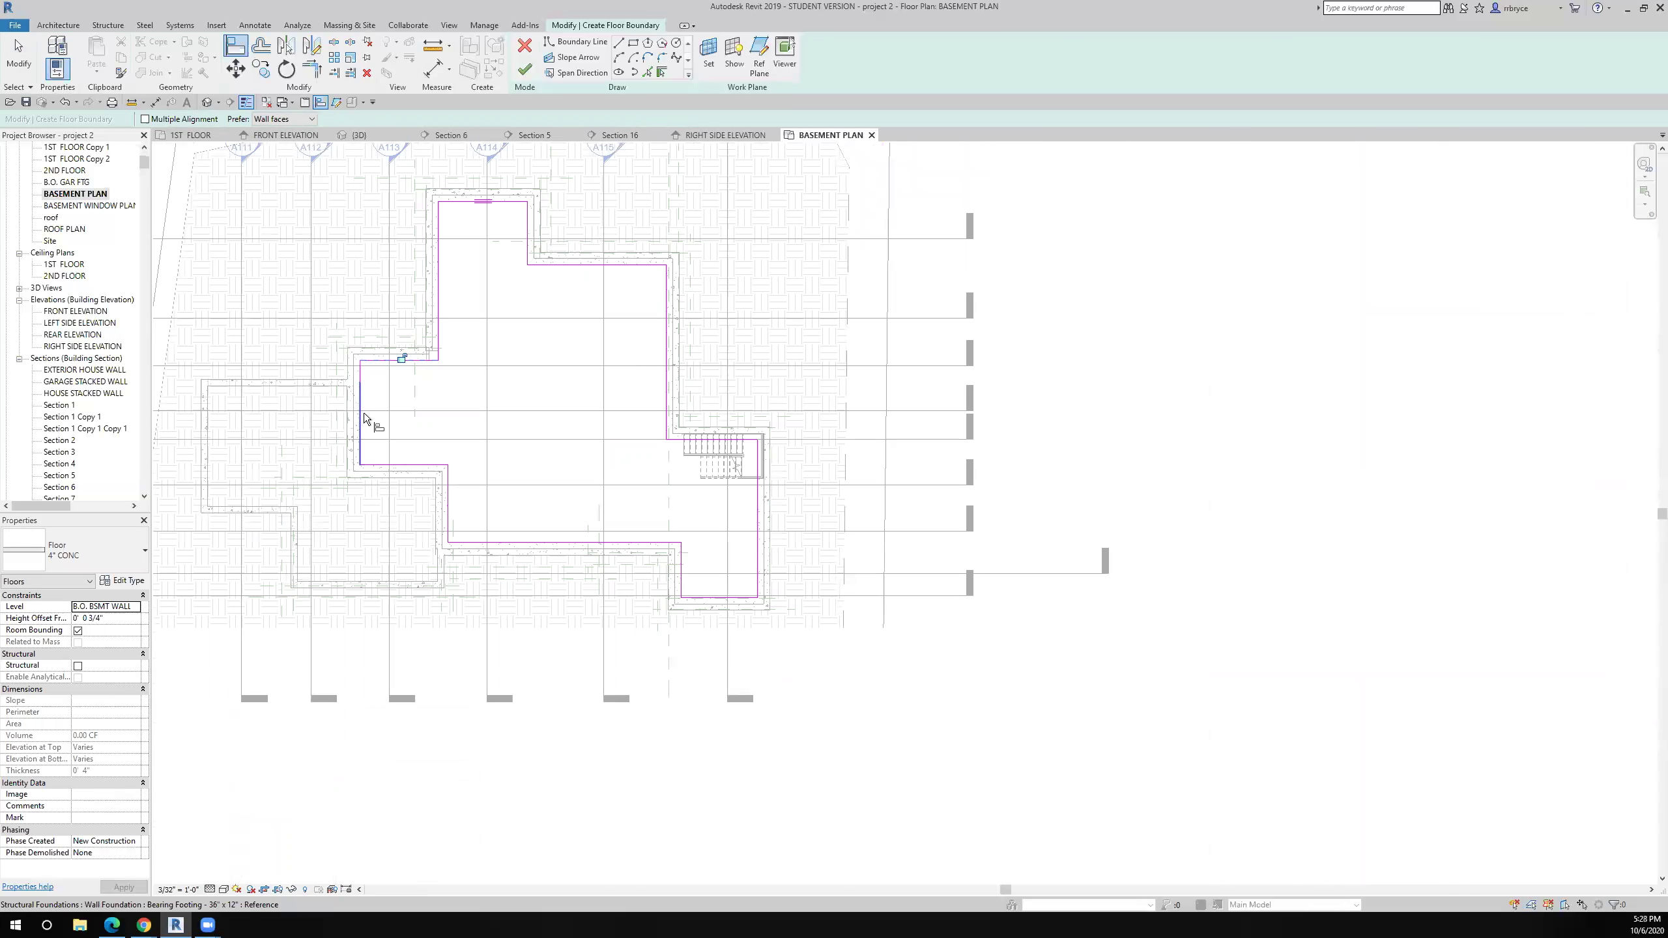
Set the slab's height offset from the B.O. BSMT WALL level to 0' 4" and finish the floor sketch
click(347, 388)
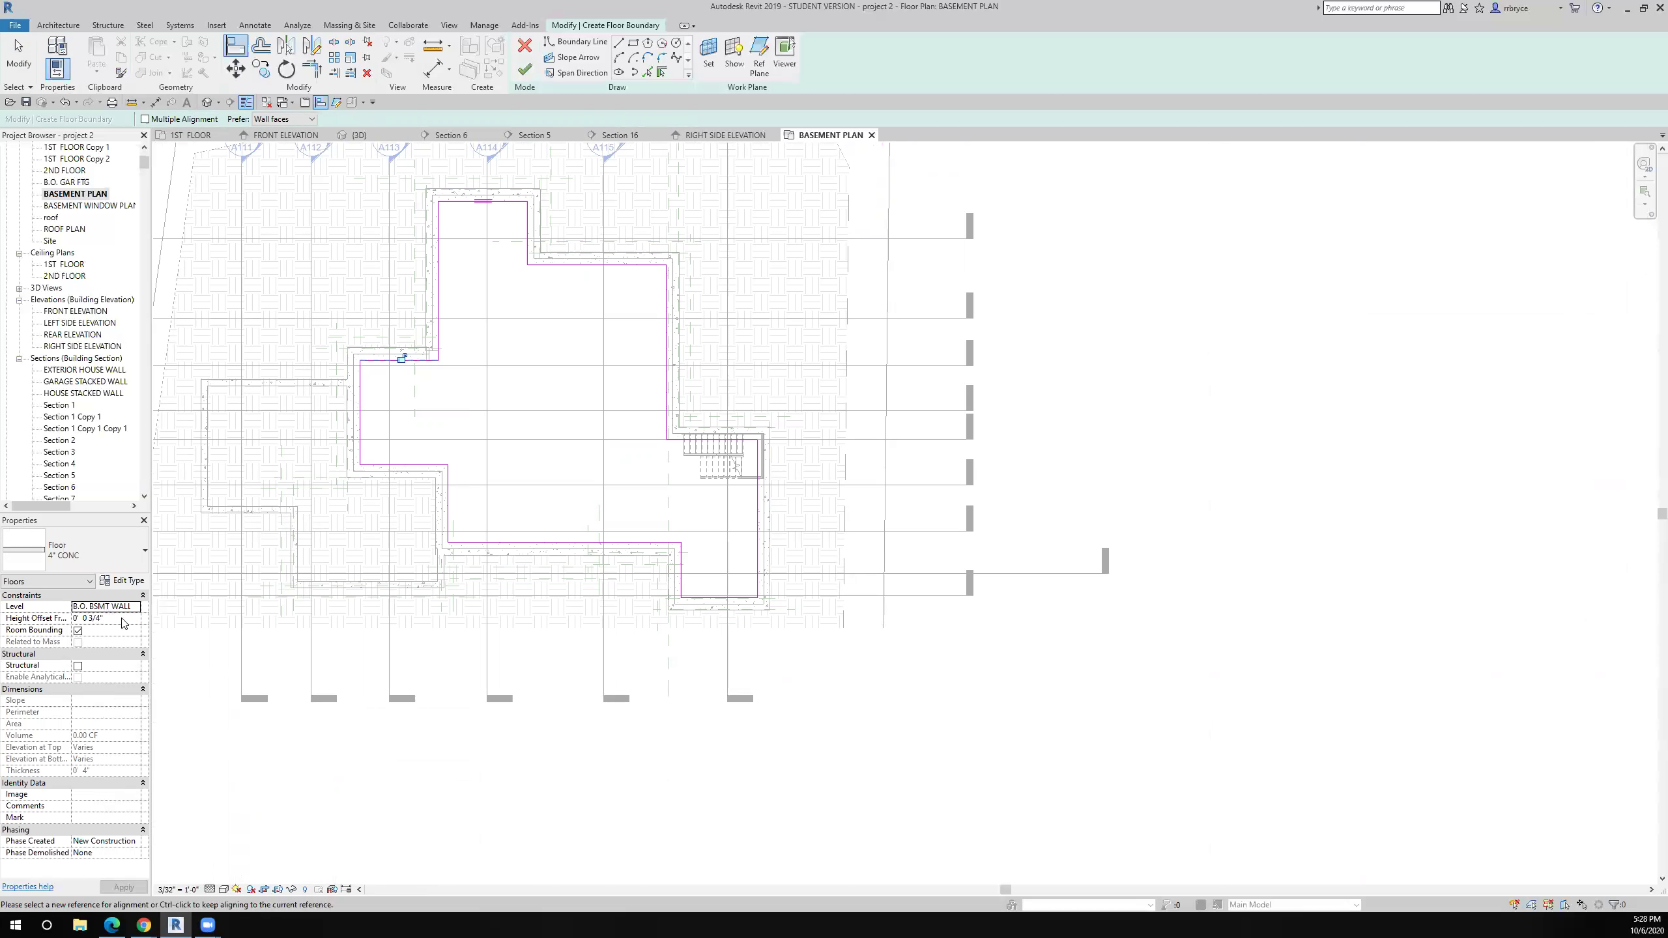
click(121, 617)
text(4)
key(Return)
click(122, 887)
click(523, 73)
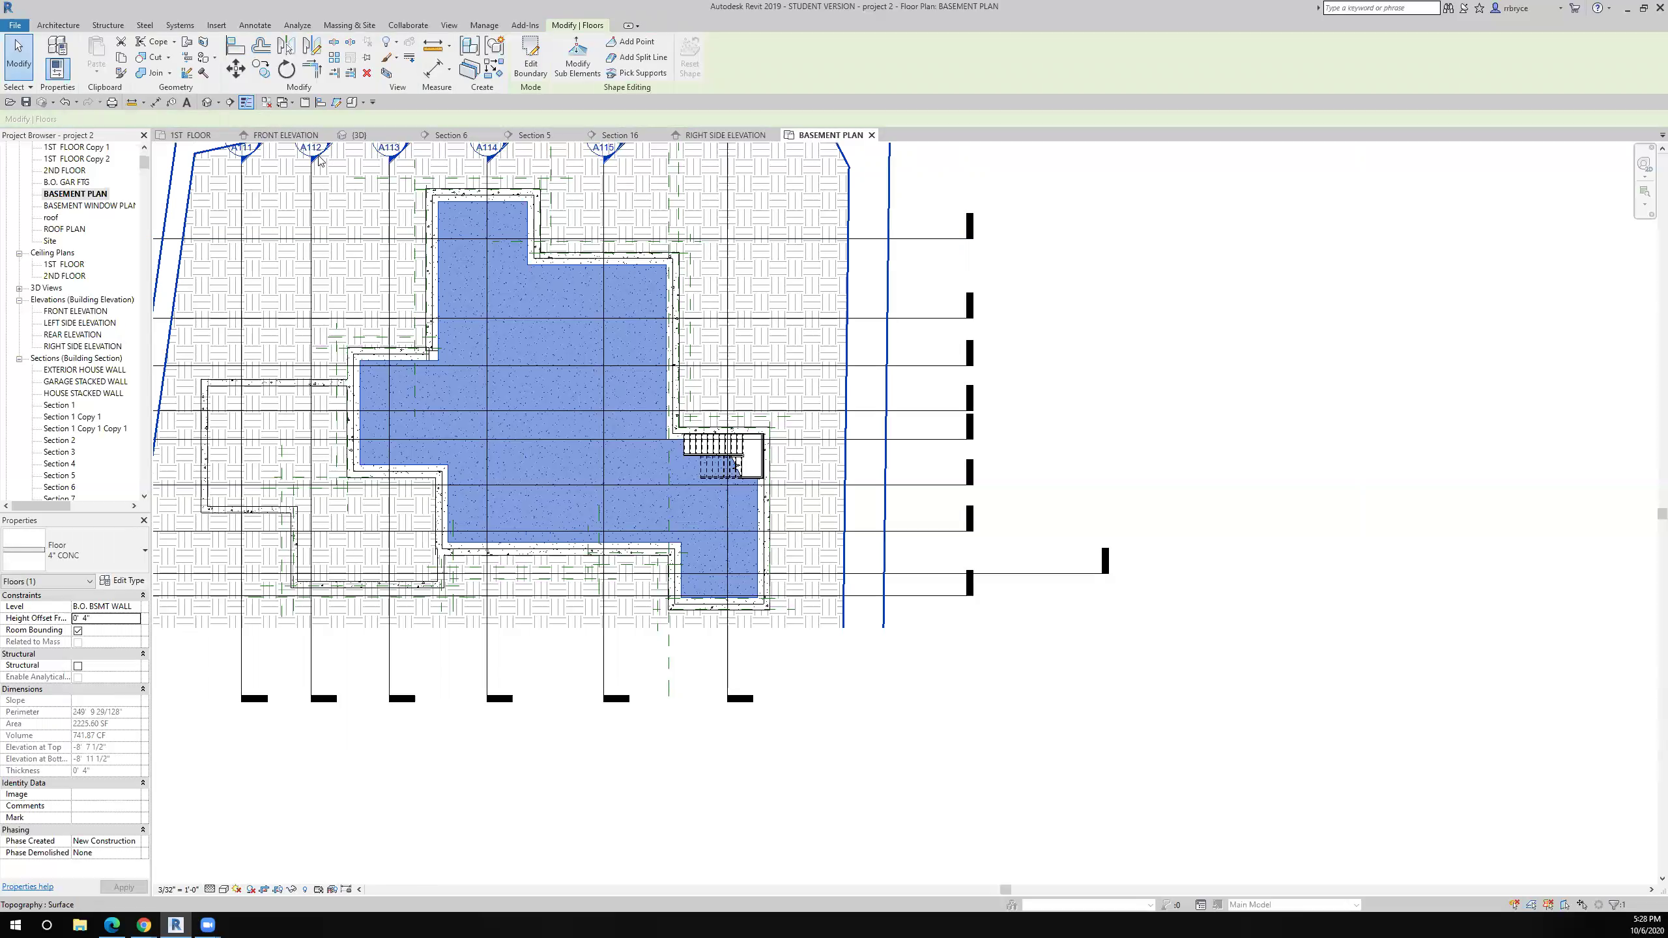
Check the slab's edges in Section 6, and reopen its boundary for editing in the BASEMENT PLAN view
click(460, 135)
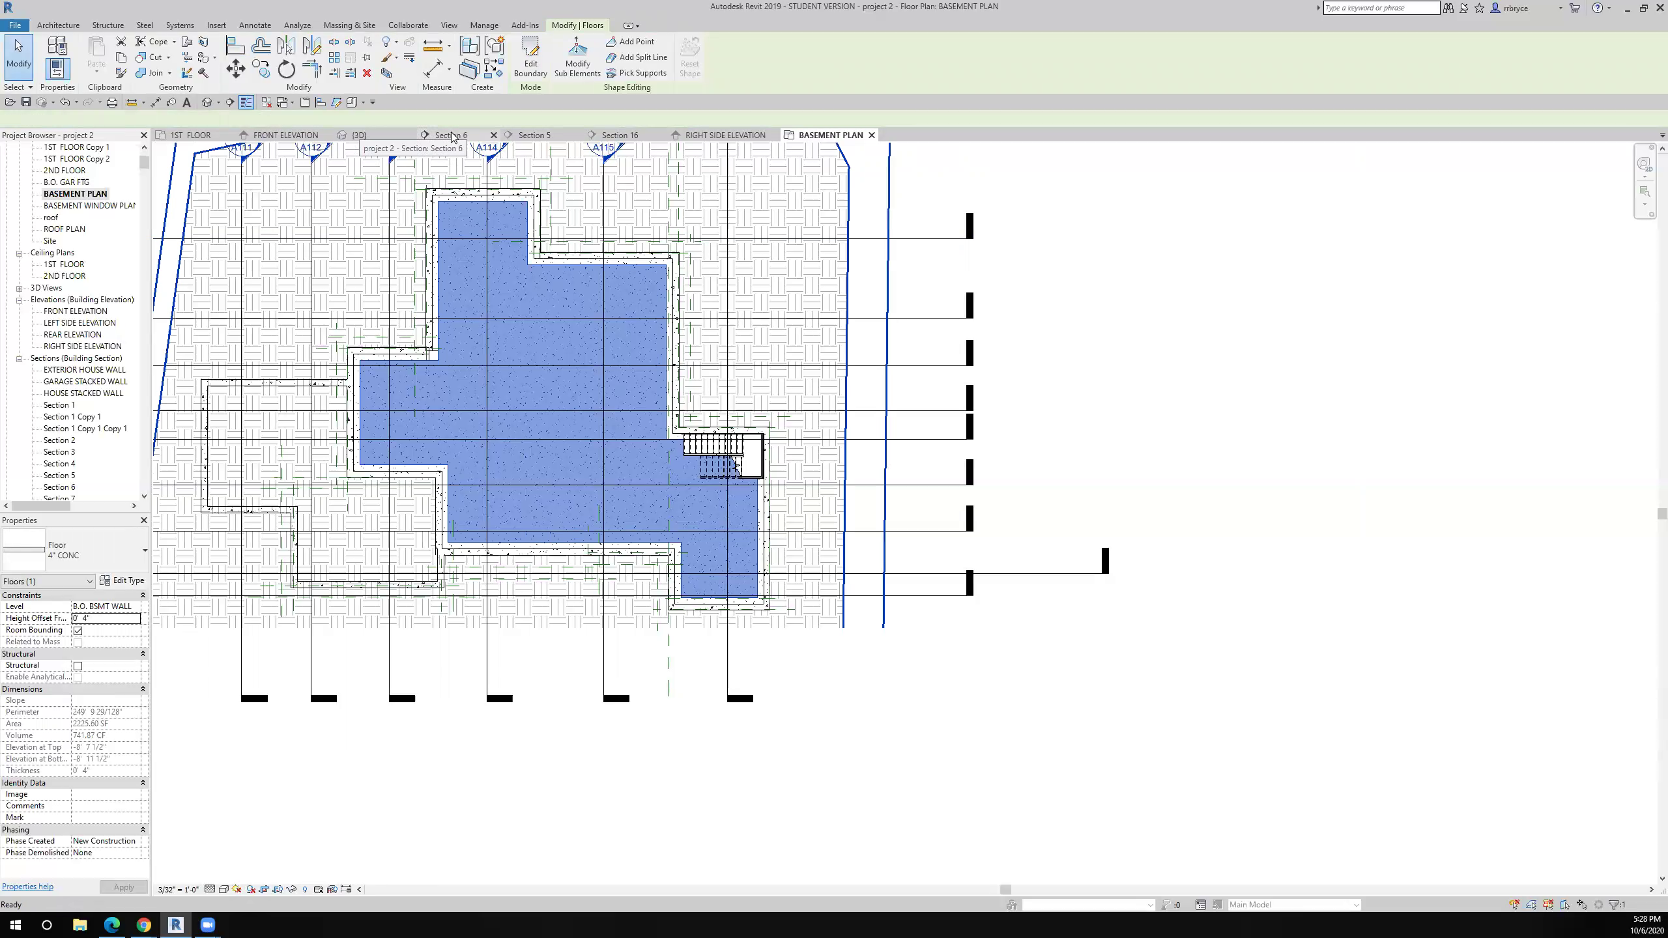
scroll(547, 647, up, 4)
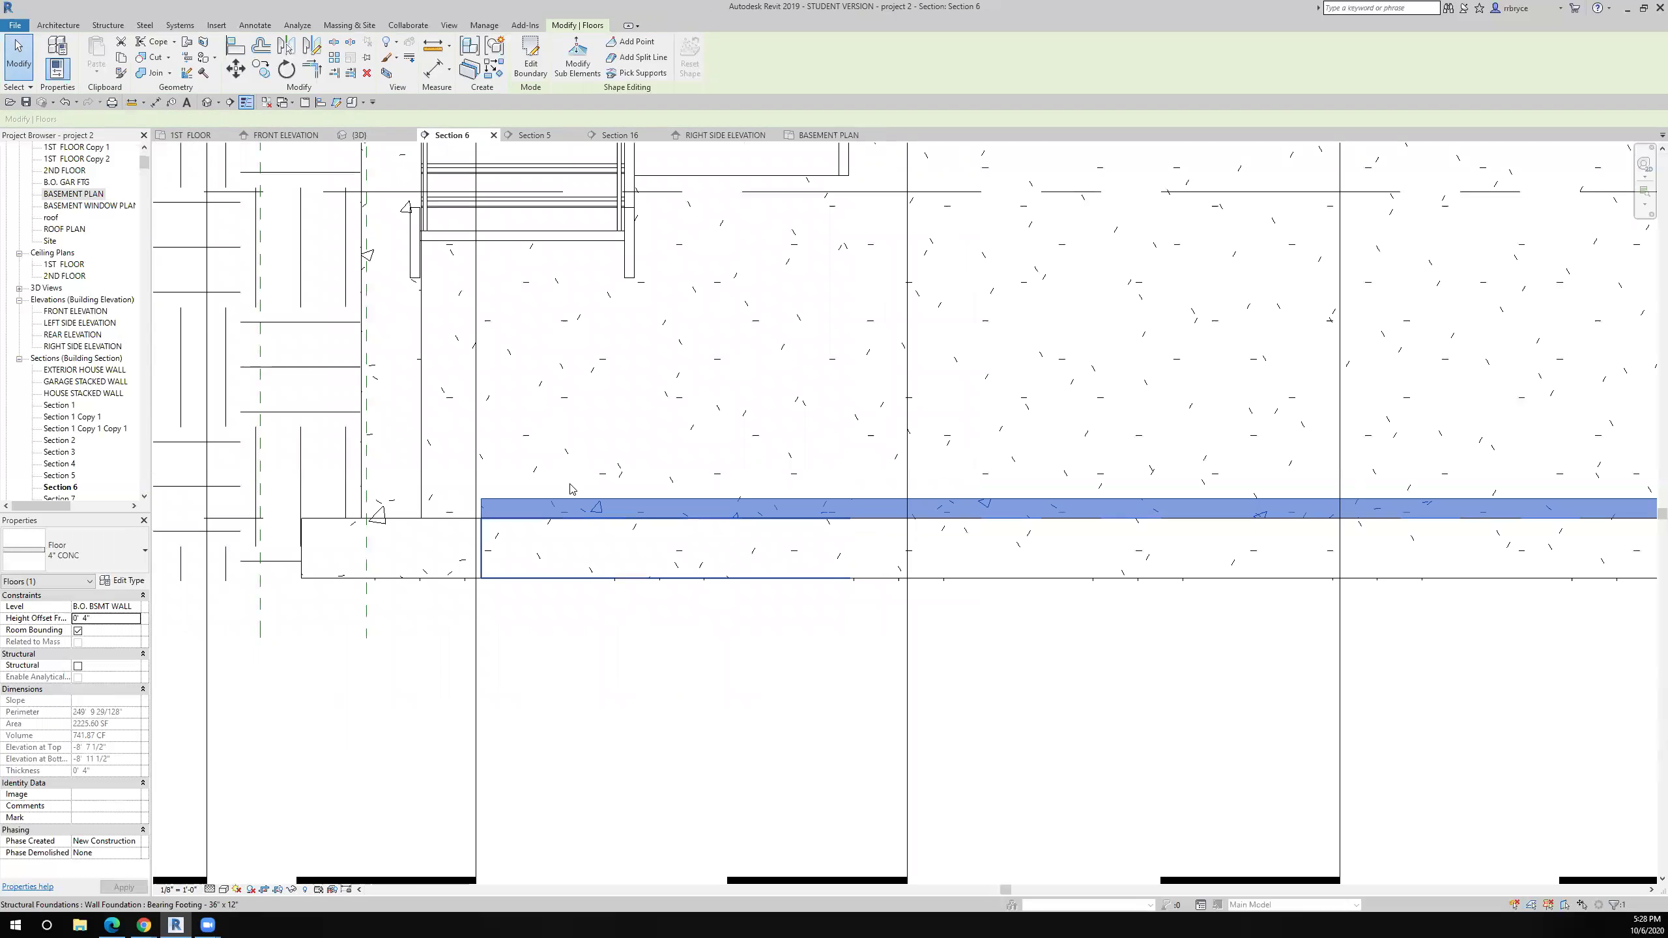
scroll(560, 501, down, 2)
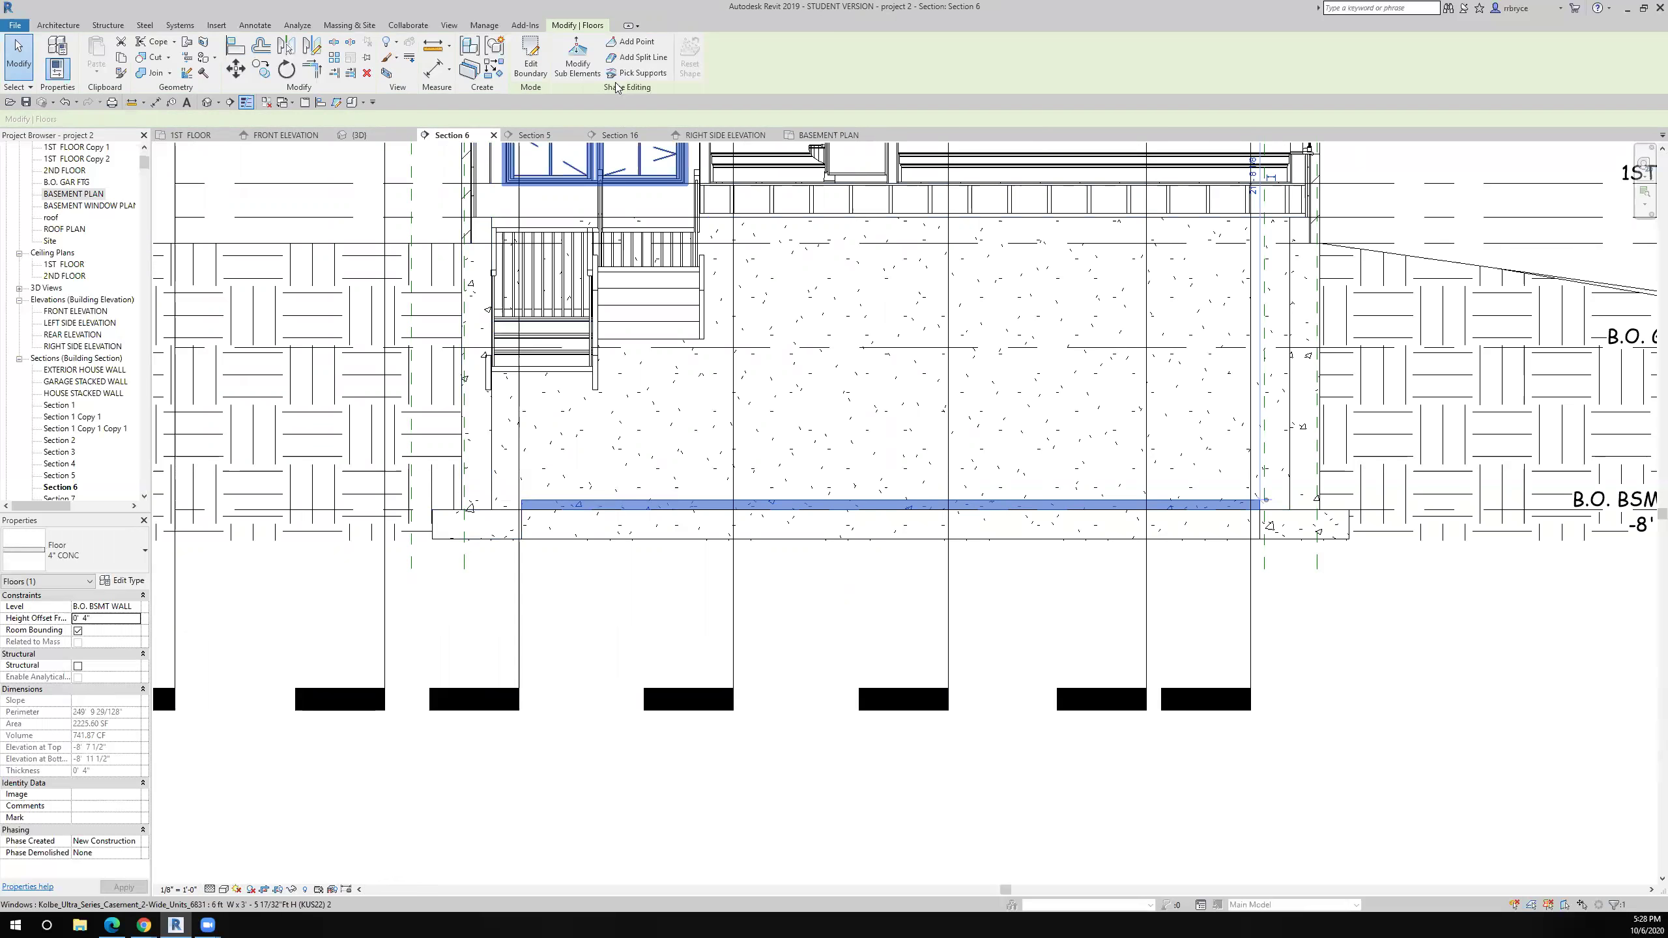
click(529, 64)
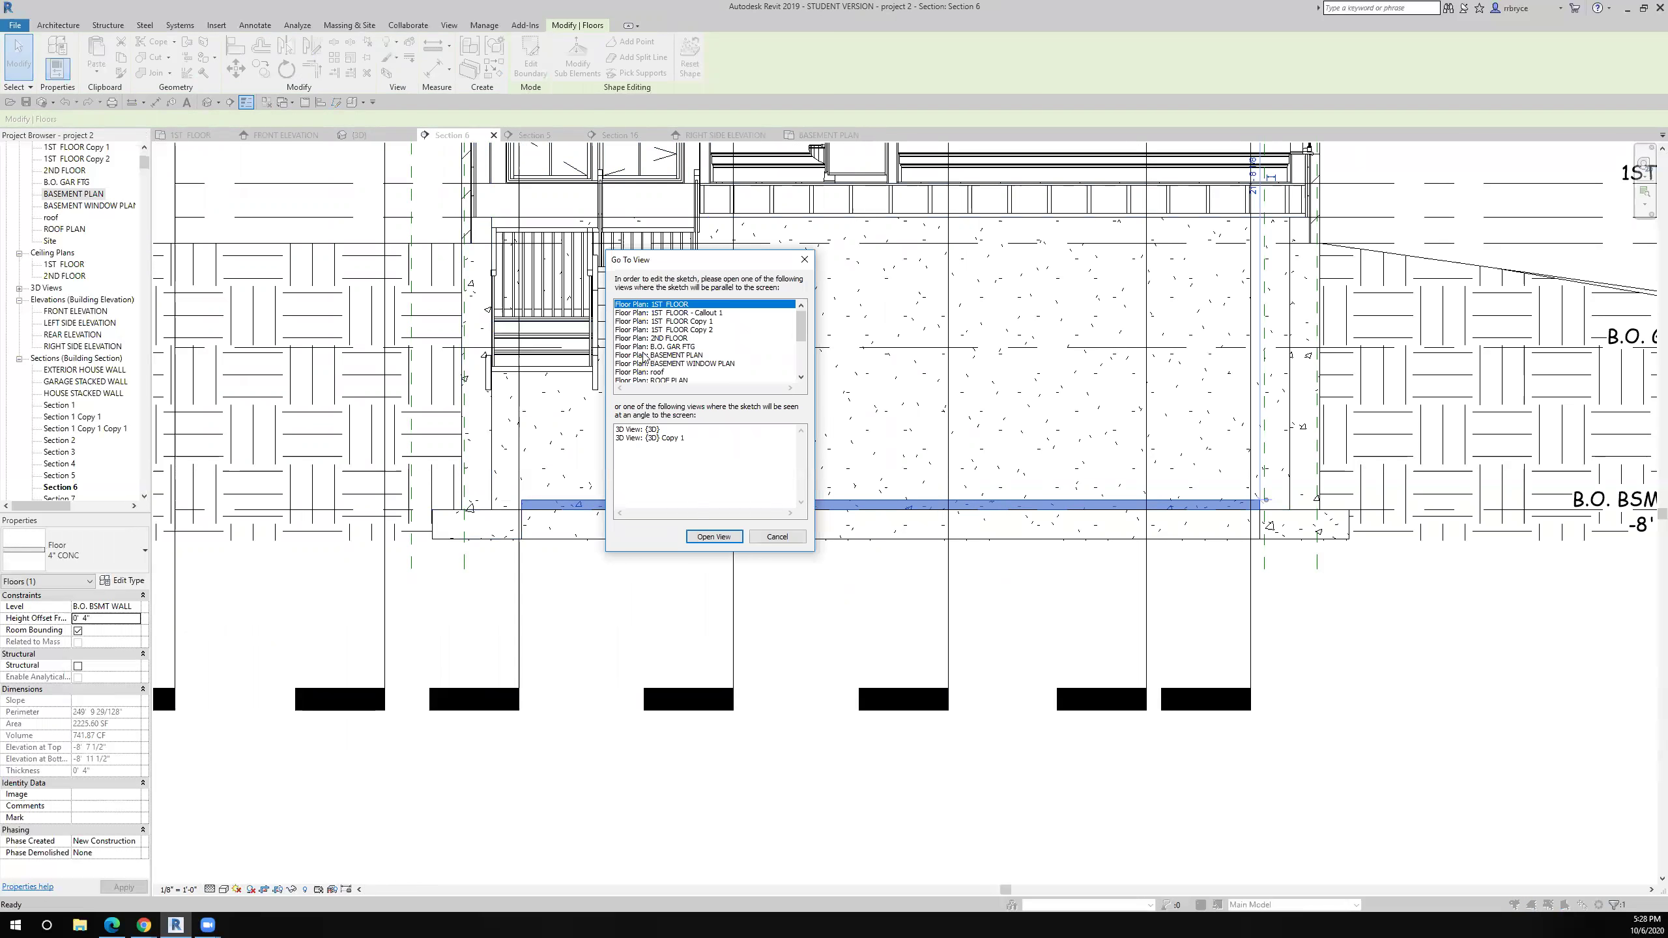
click(631, 356)
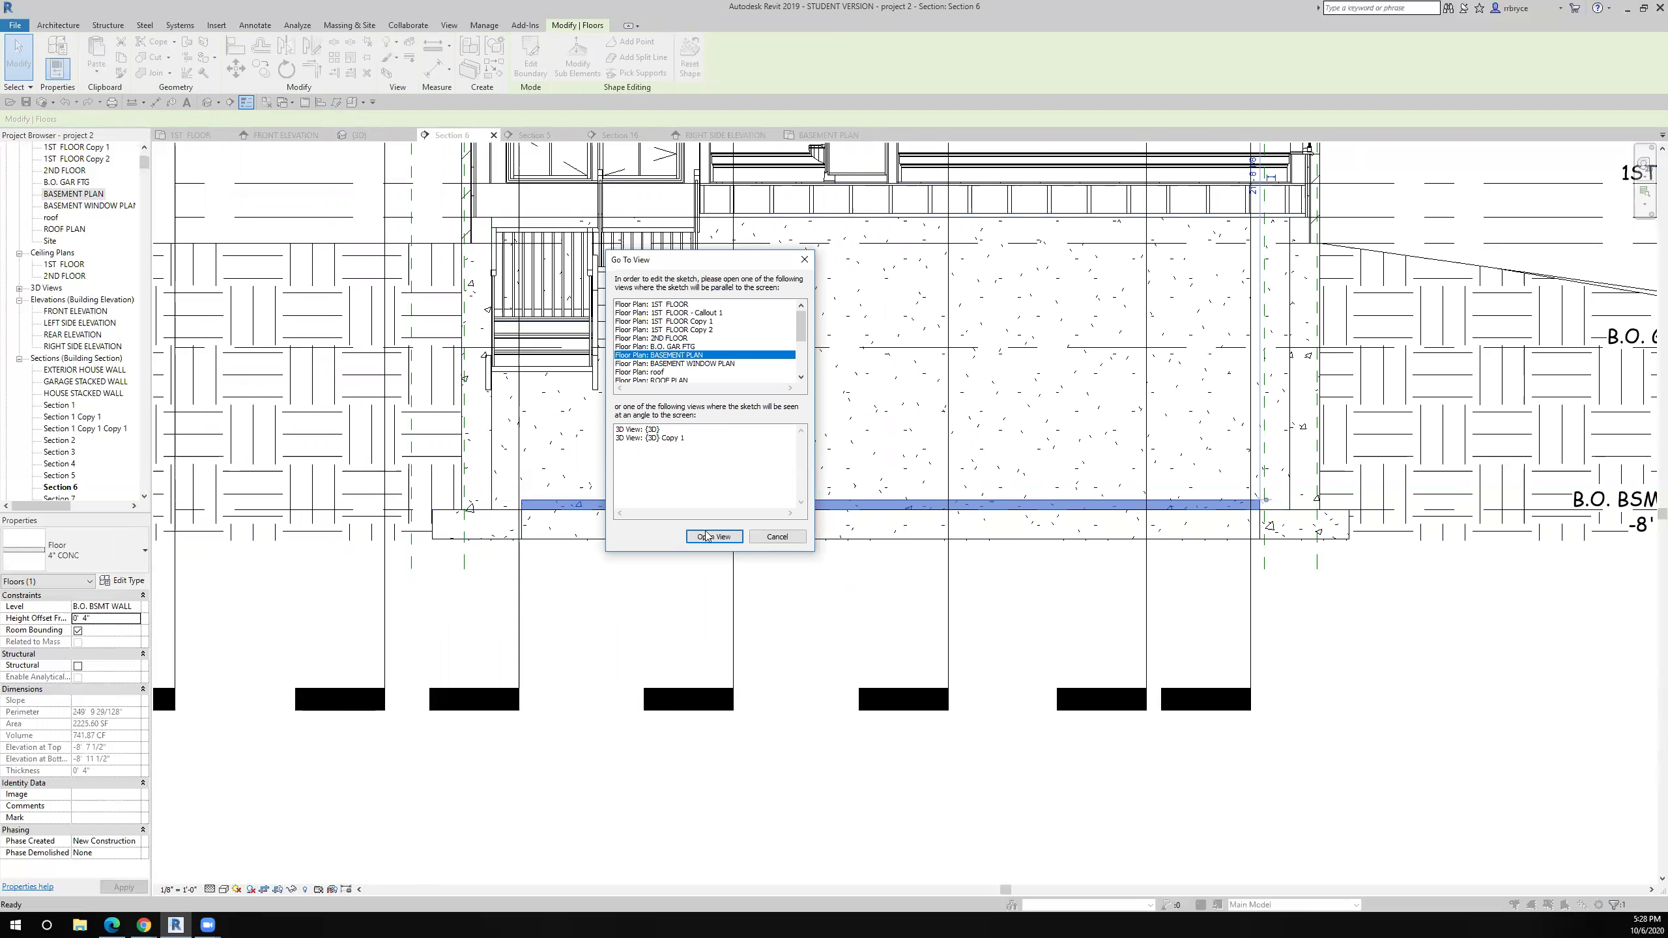
click(706, 536)
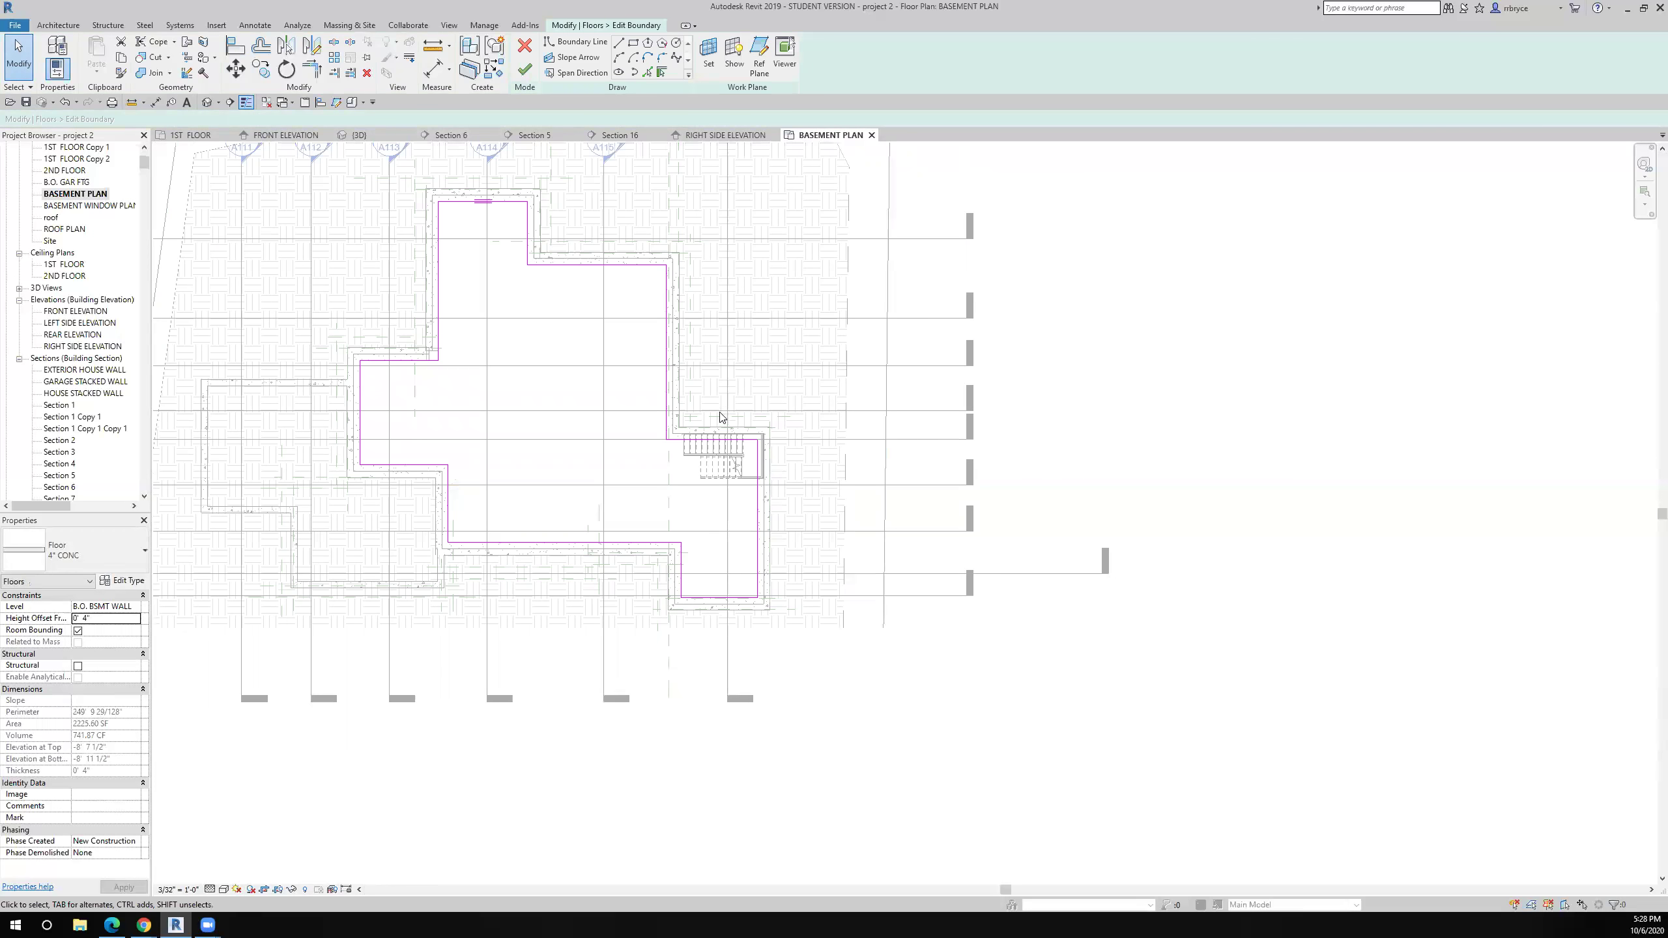
Align the slab boundary lines above the stair and along the adjoining long vertical wall with the basement walls' inner faces
scroll(722, 417, up, 6)
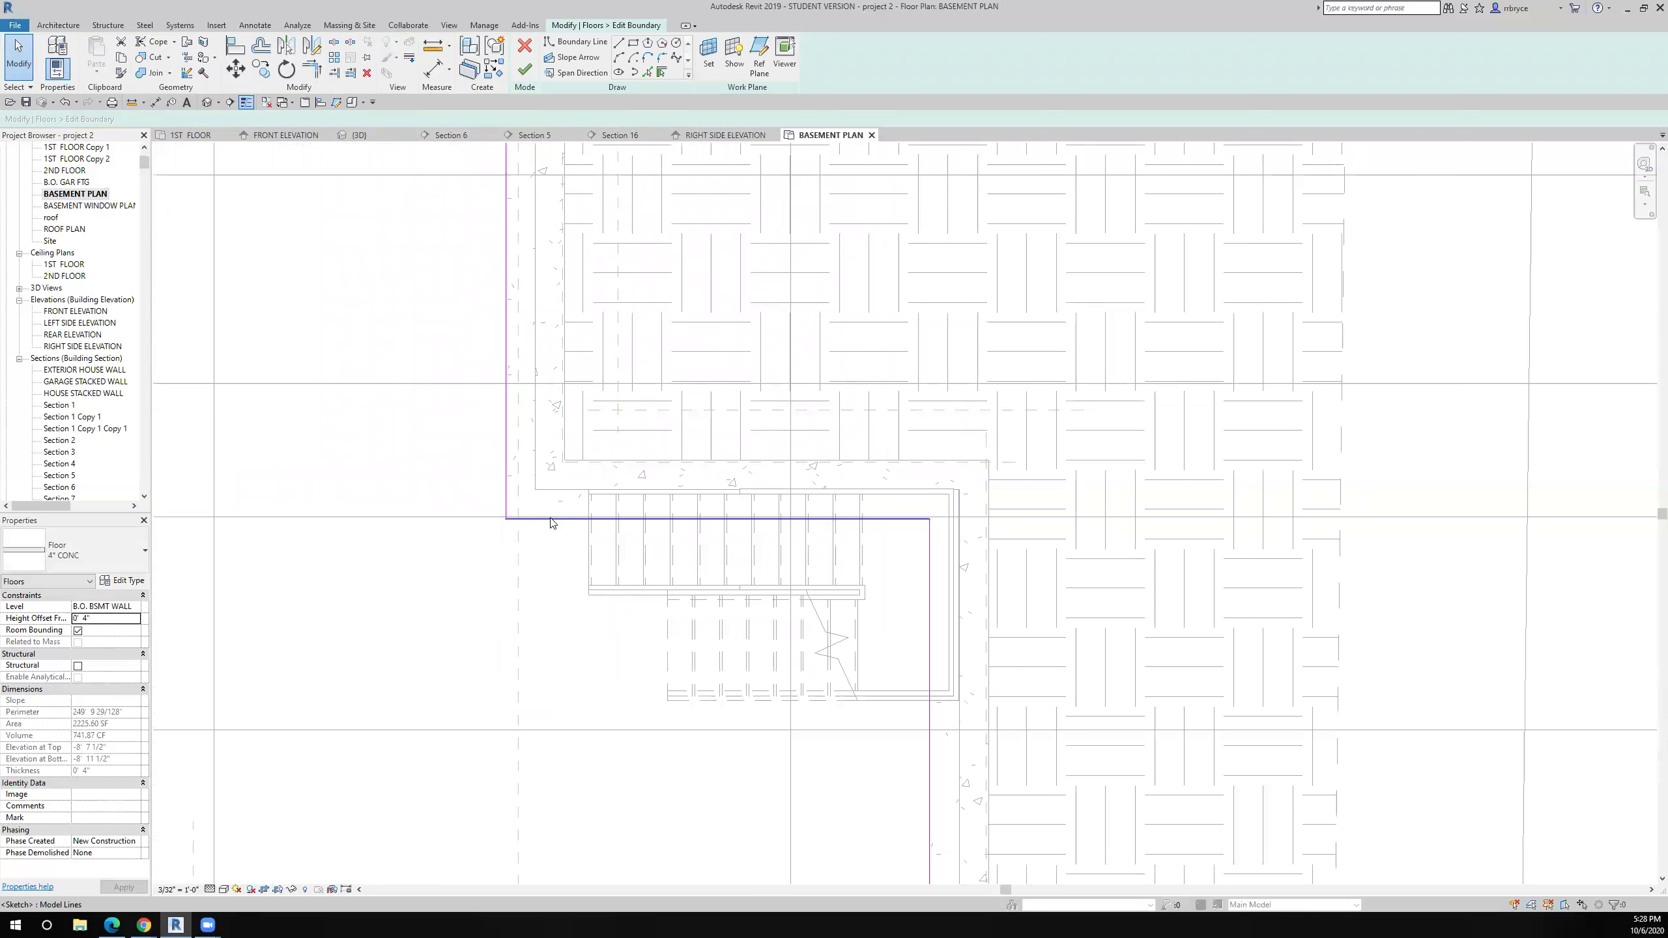
scroll(551, 522, down, 3)
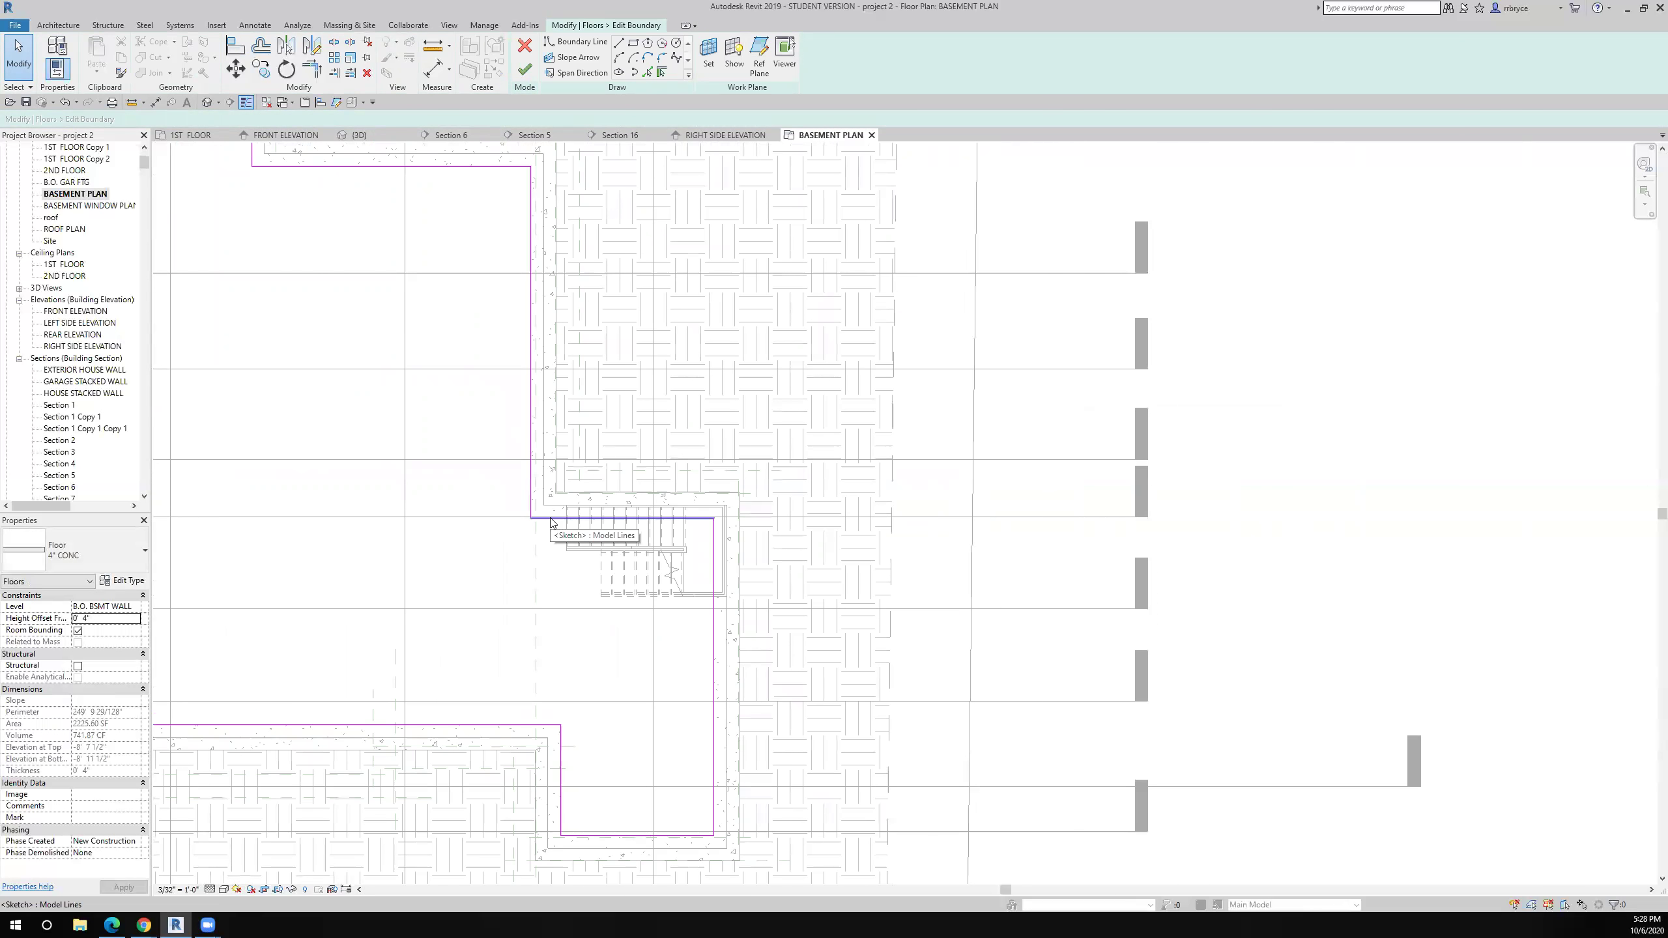
scroll(552, 523, down, 2)
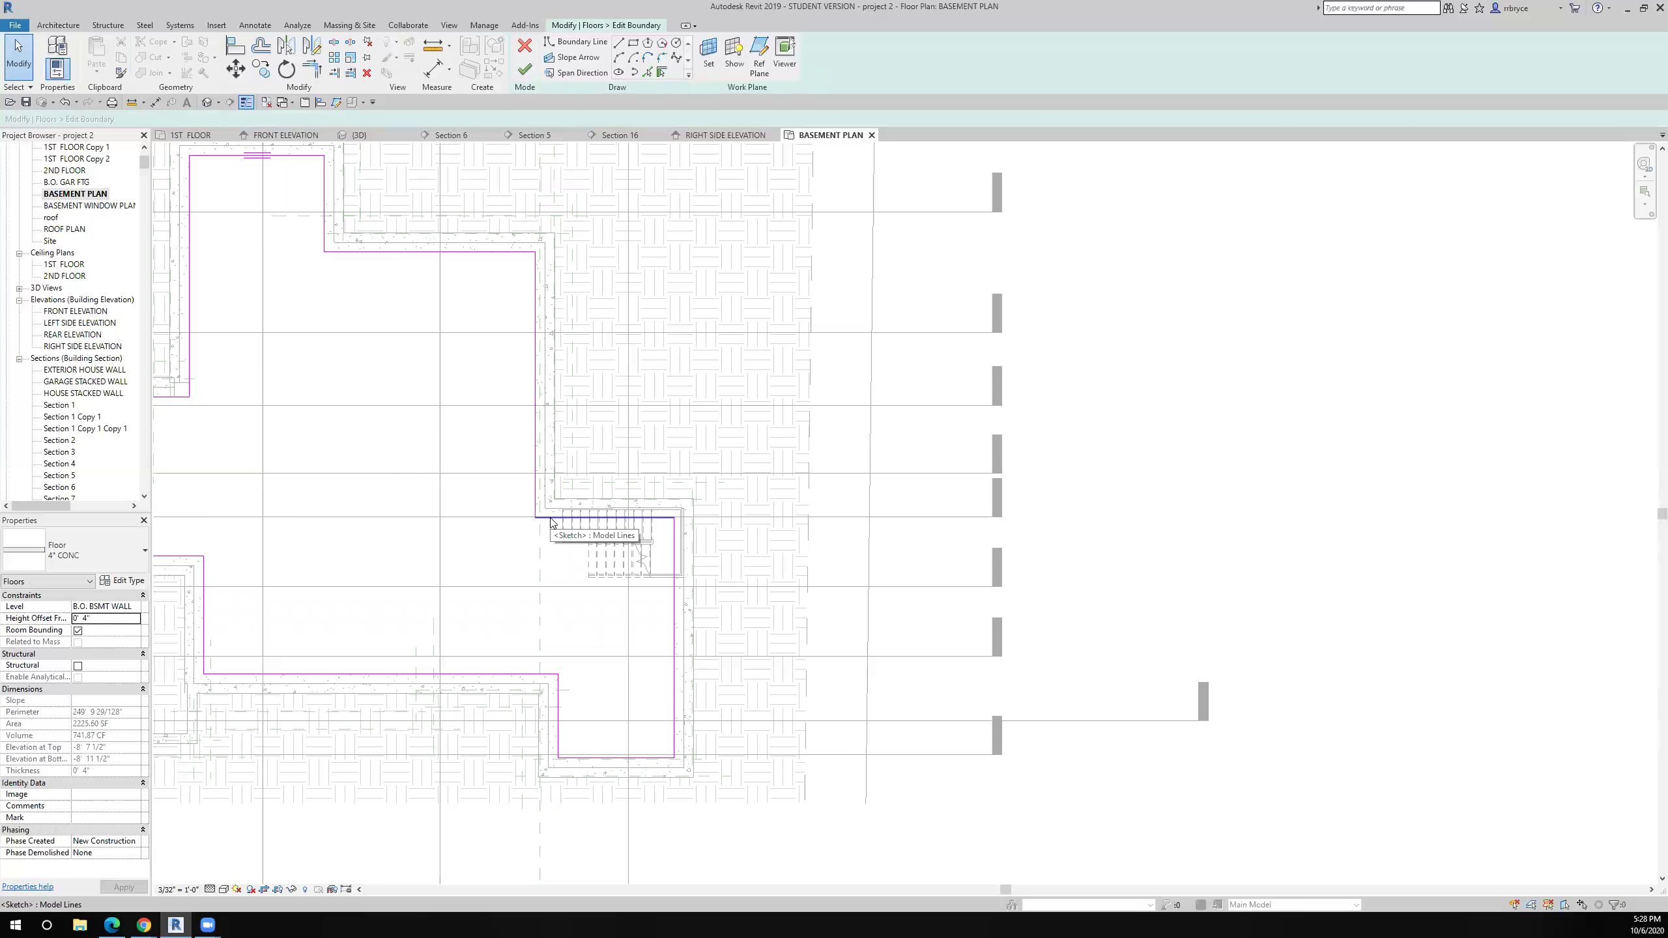
scroll(552, 522, up, 3)
click(235, 46)
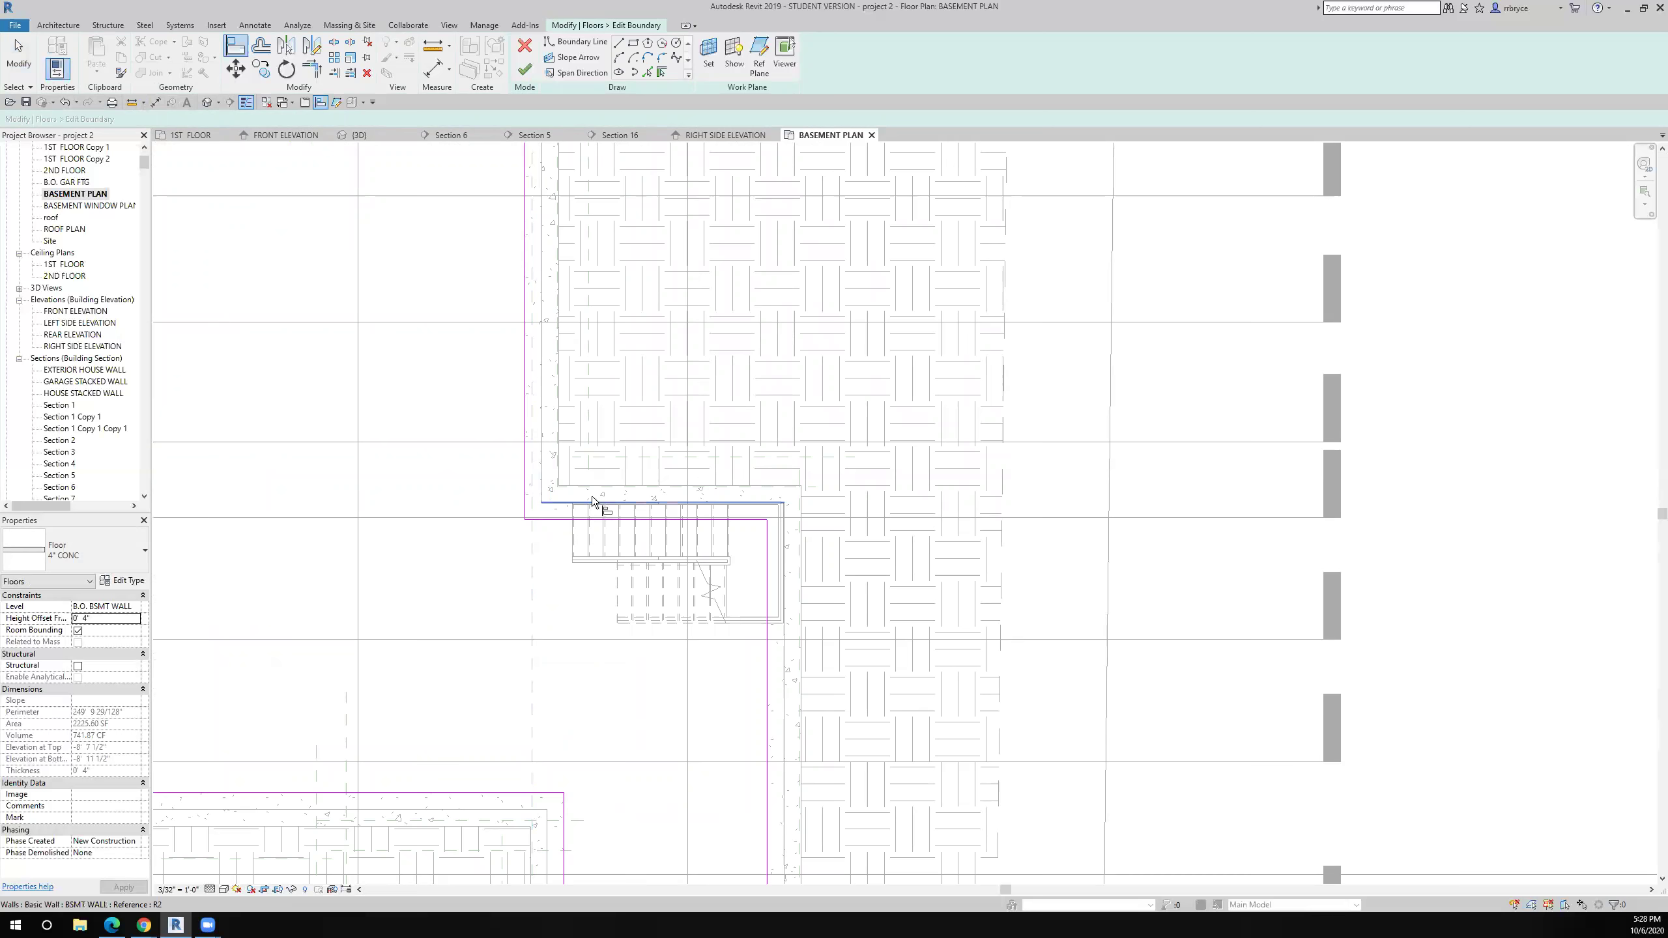
click(562, 507)
click(556, 519)
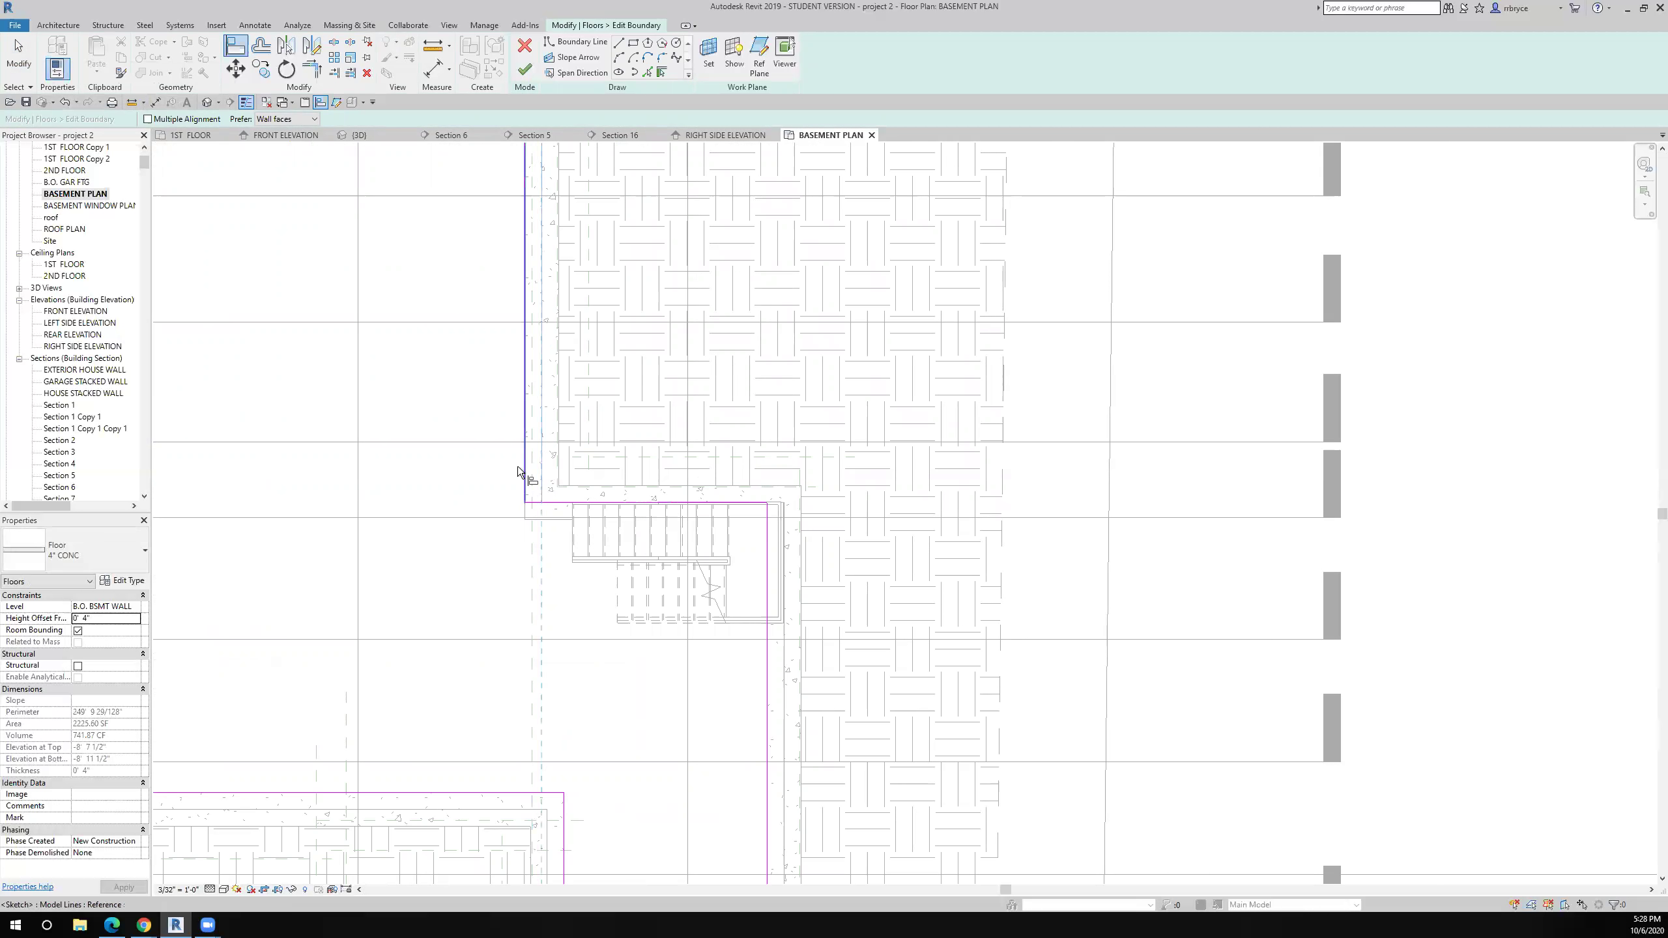
click(518, 467)
scroll(499, 474, down, 2)
middle_drag(426, 459, 605, 644)
Align the horizontal line at the stair-side rear jog and the rear wing's adjacent vertical and end lines with the inner wall faces
click(643, 449)
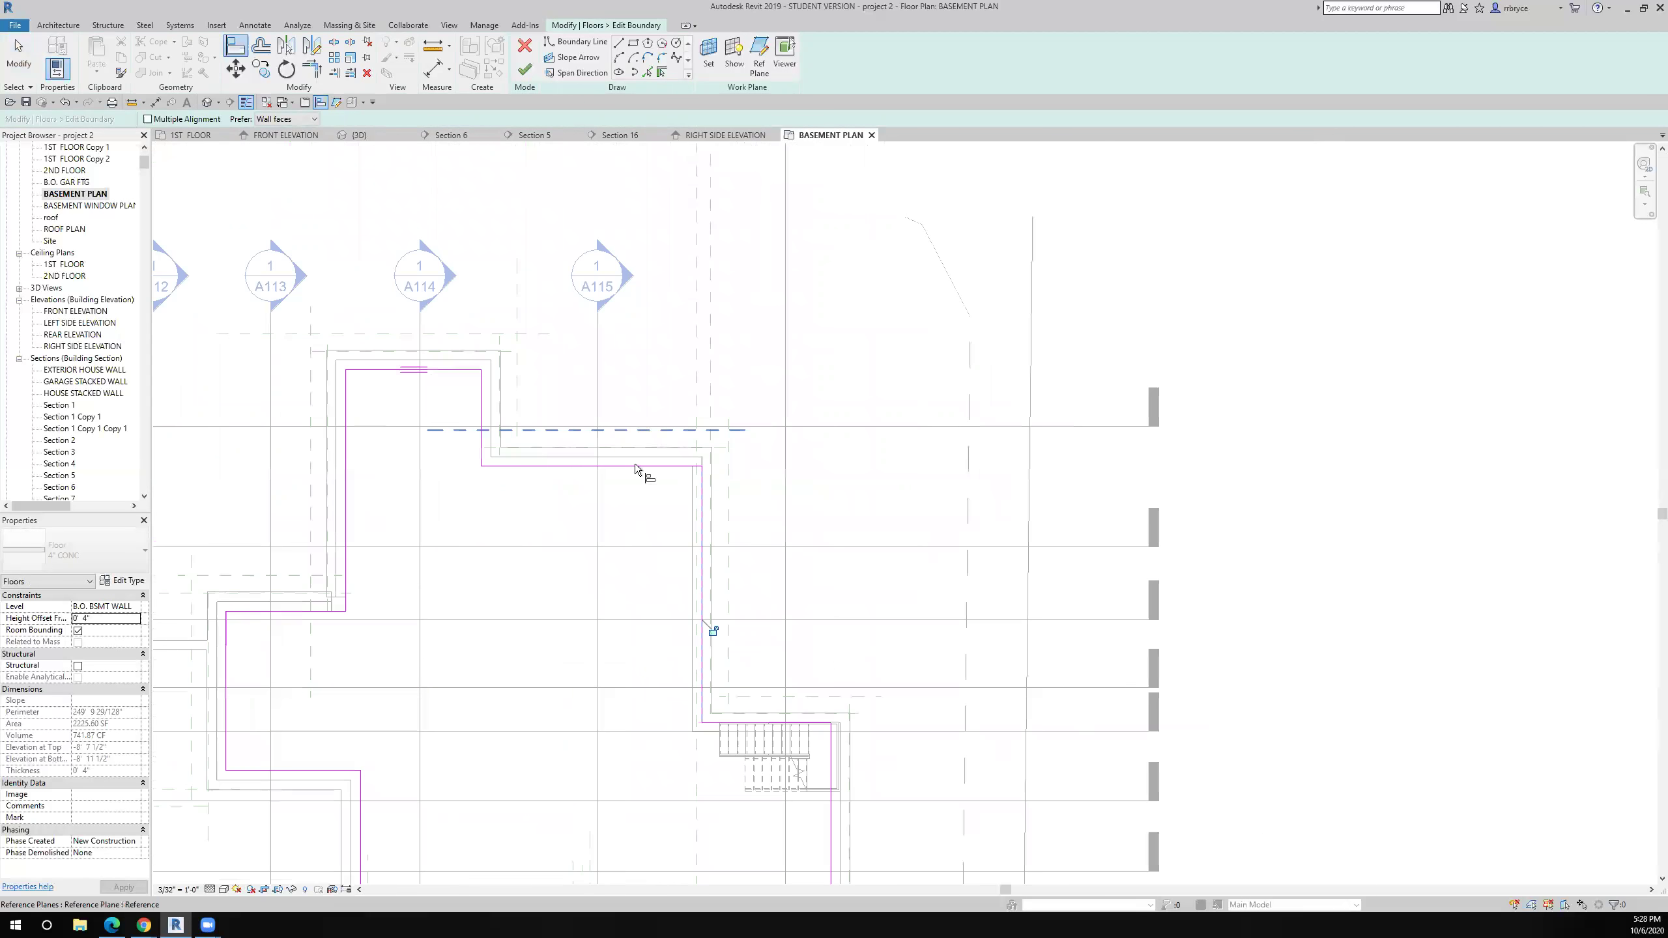
scroll(635, 470, up, 2)
click(629, 489)
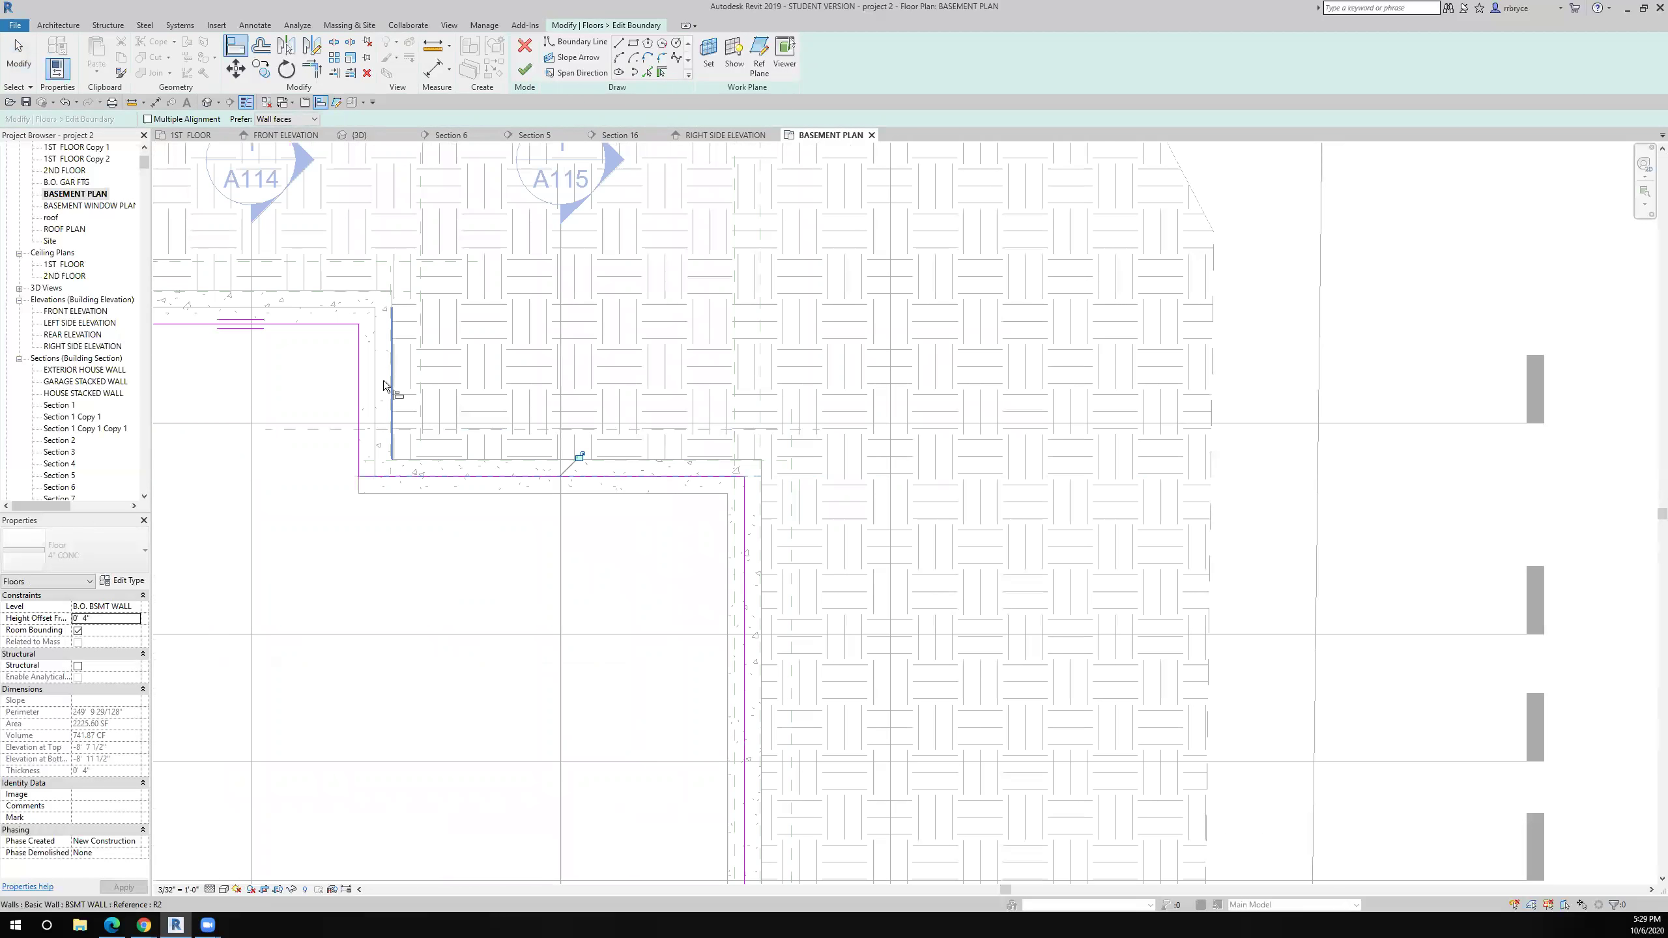
click(374, 377)
click(356, 371)
click(336, 311)
click(339, 325)
Align the rear wing's garage-side vertical line and the horizontal jog line below it with the basement walls' inner faces
scroll(322, 483, down, 2)
middle_drag(335, 497, 649, 424)
scroll(565, 411, up, 2)
click(503, 427)
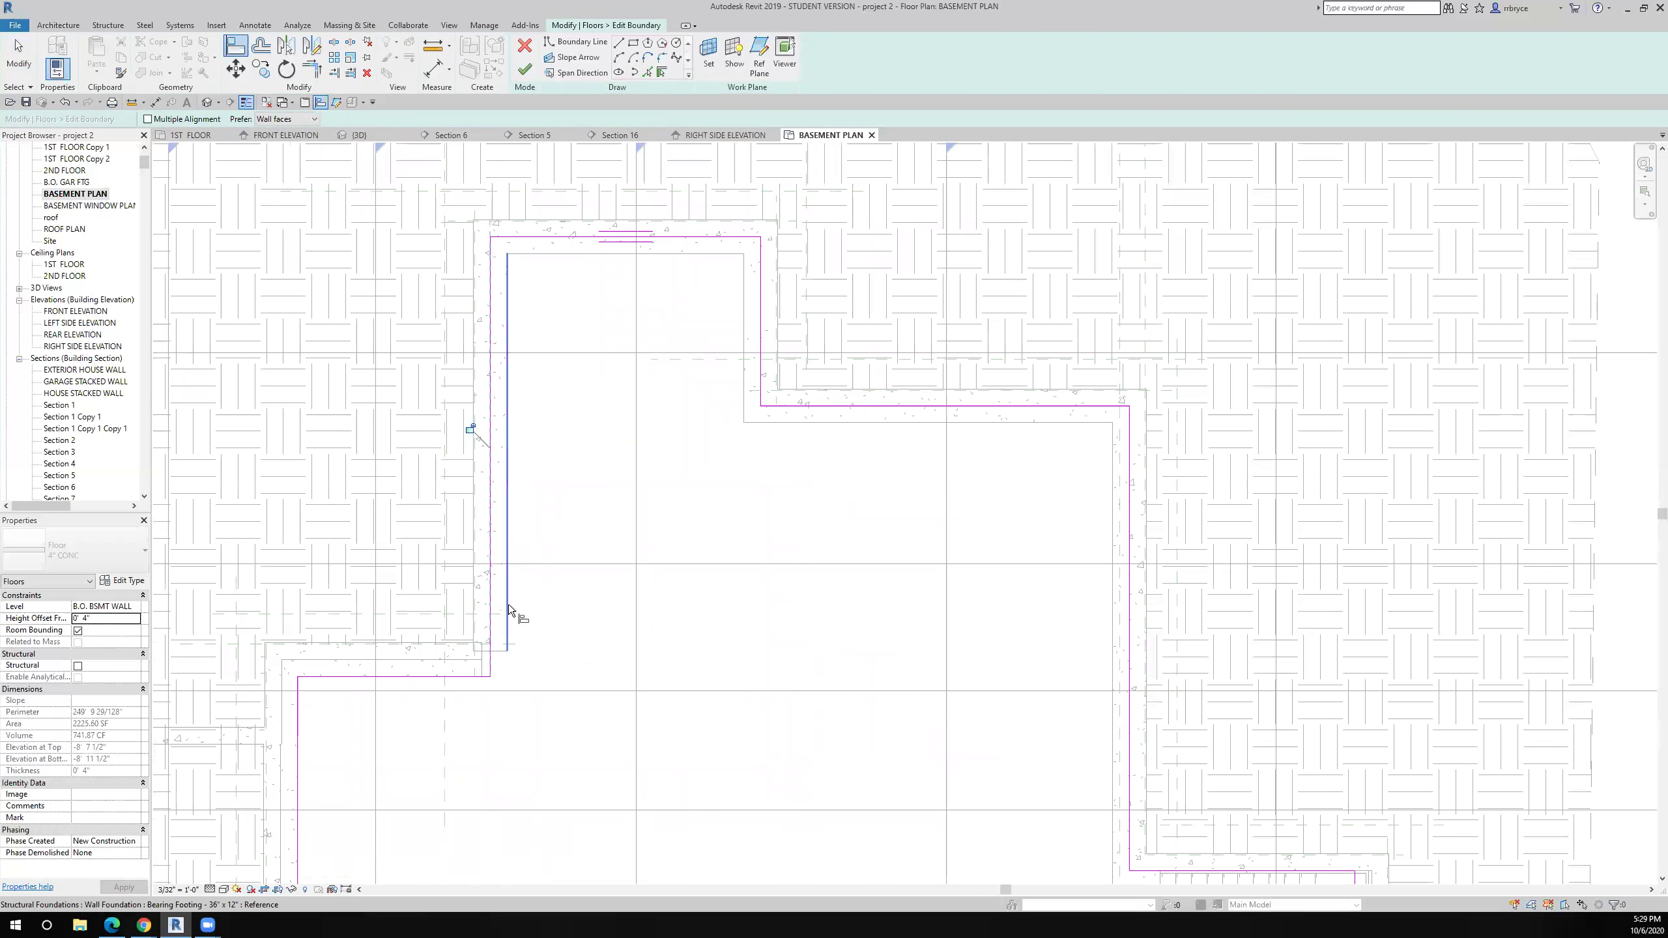
click(447, 657)
click(446, 673)
Align the vertical boundary line on the garage-side wall and the horizontal line at its lower end with the inner wall faces
middle_drag(528, 561, 748, 245)
click(495, 576)
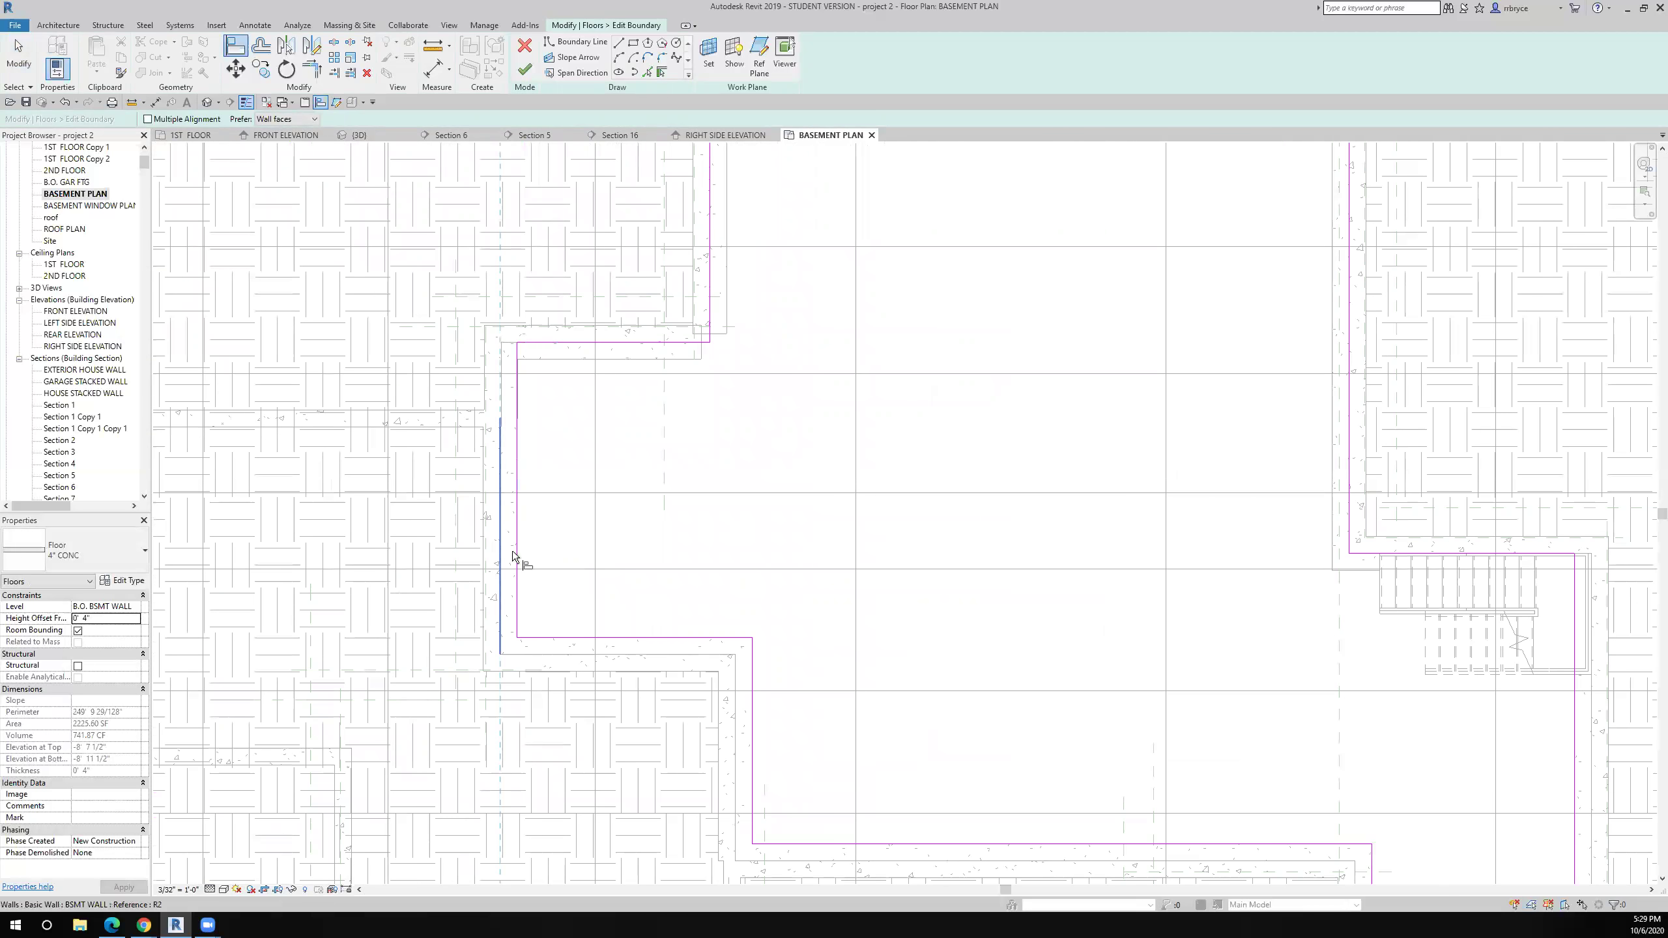
click(520, 487)
click(557, 655)
click(568, 638)
Align the short vertical line beside the garage and the long horizontal front line with the basement walls' inner faces
middle_drag(632, 624, 568, 400)
click(668, 544)
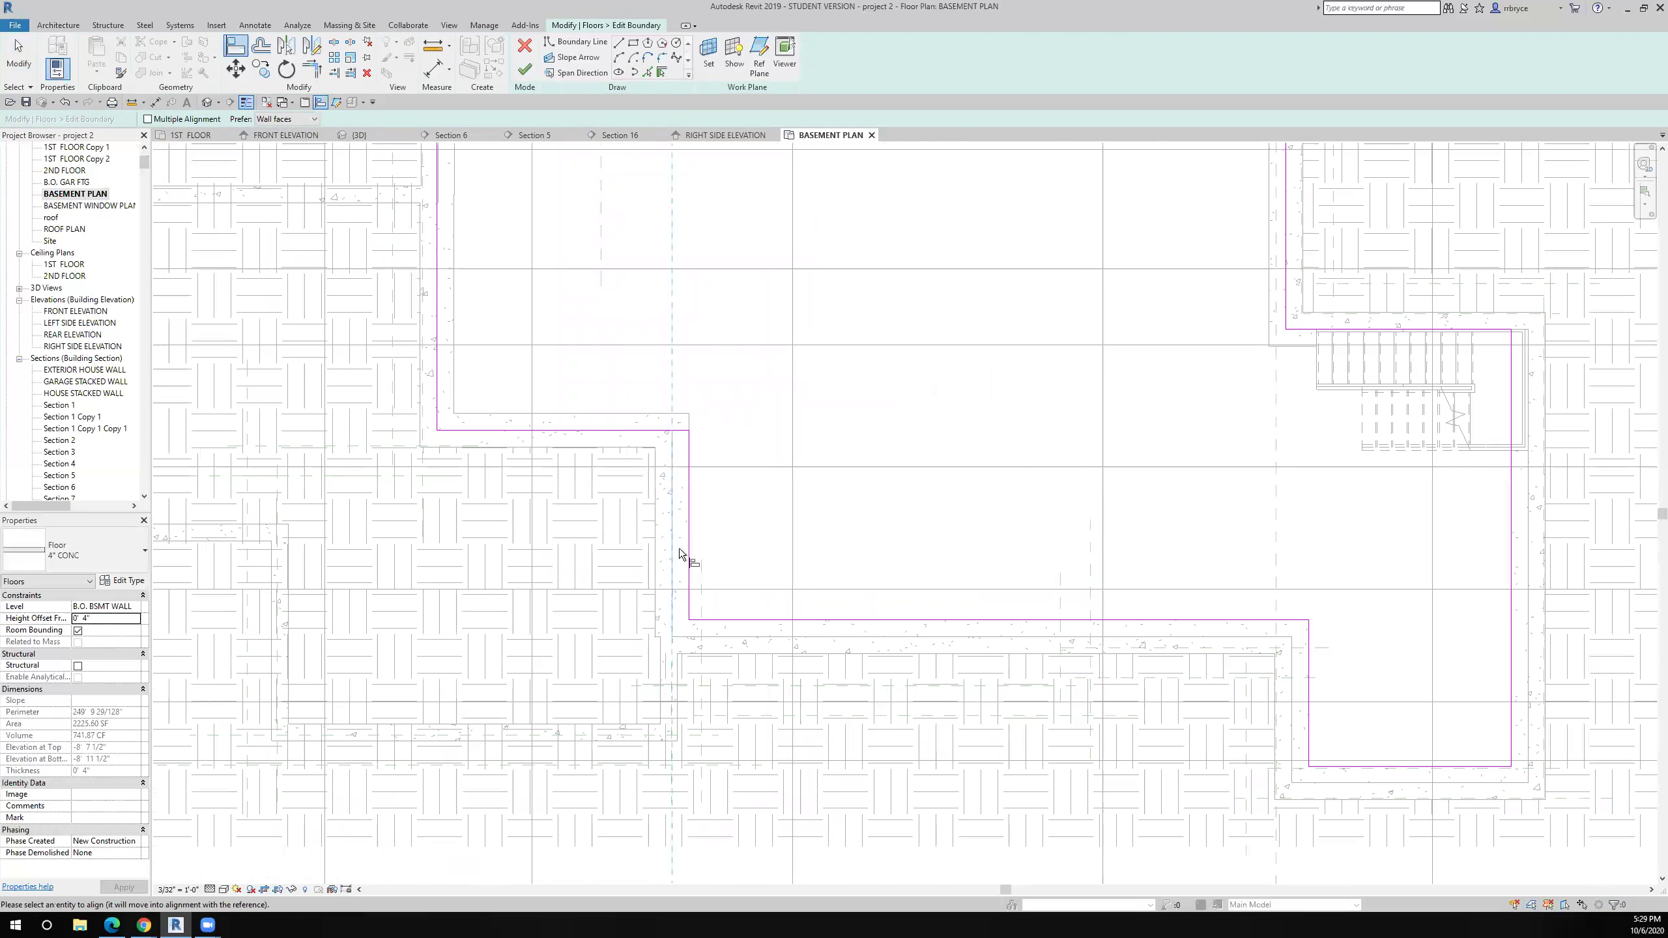
click(685, 550)
click(833, 627)
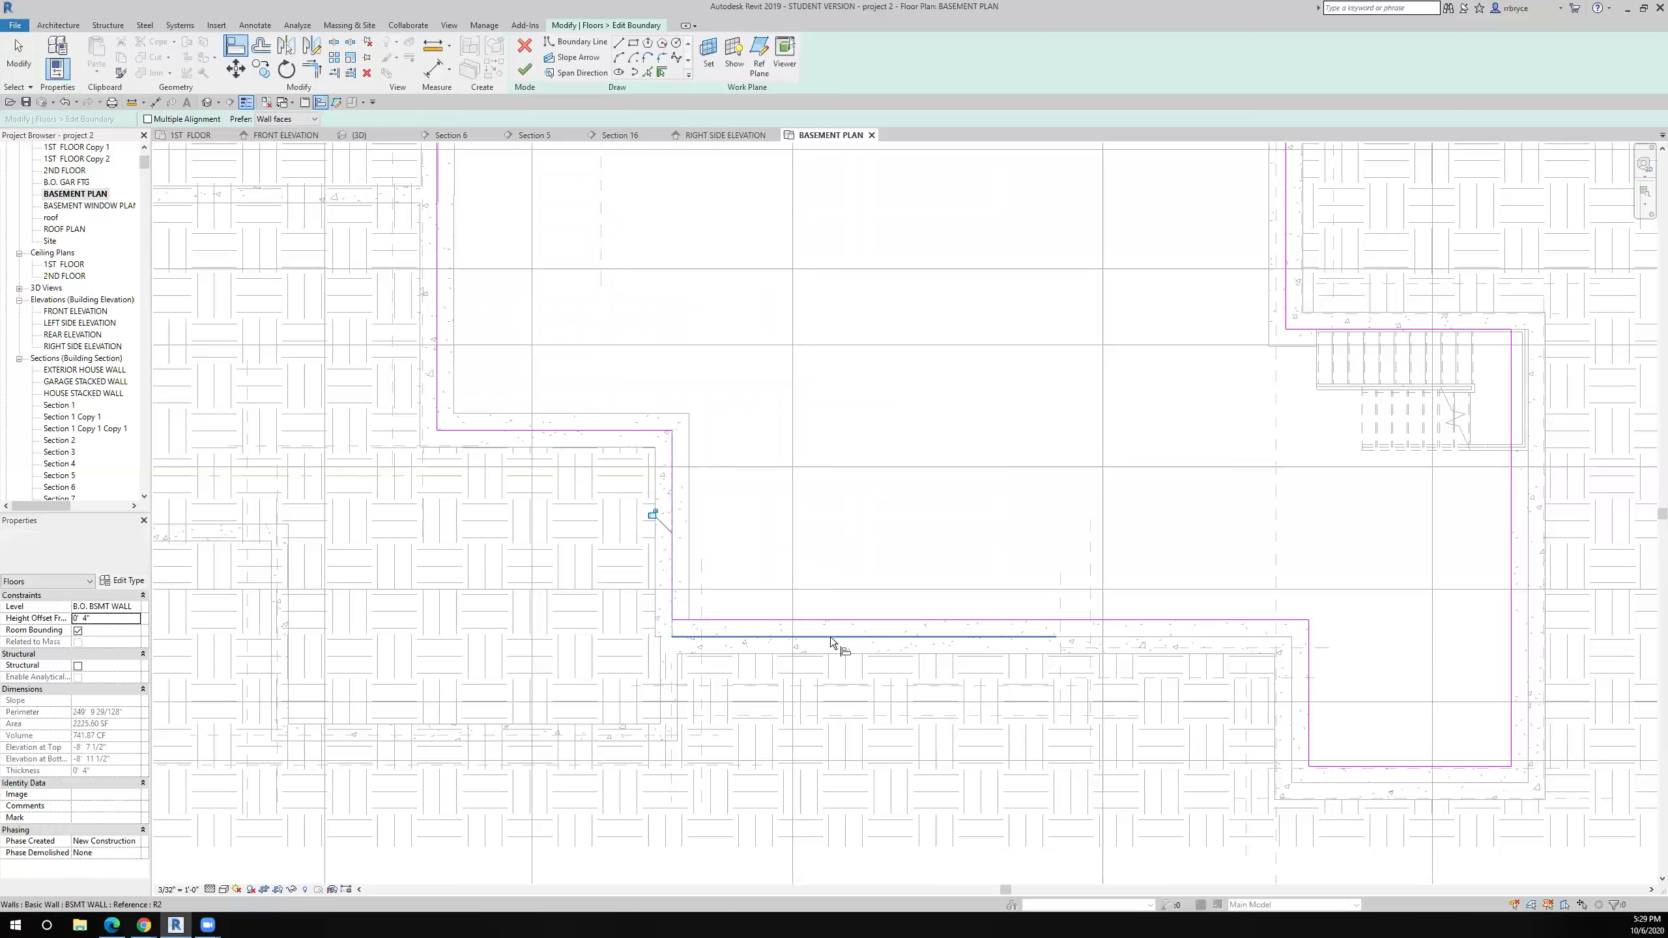
click(831, 620)
Align the three boundary lines around the front projection below the stair with the basement walls' inner faces
middle_drag(735, 484, 478, 338)
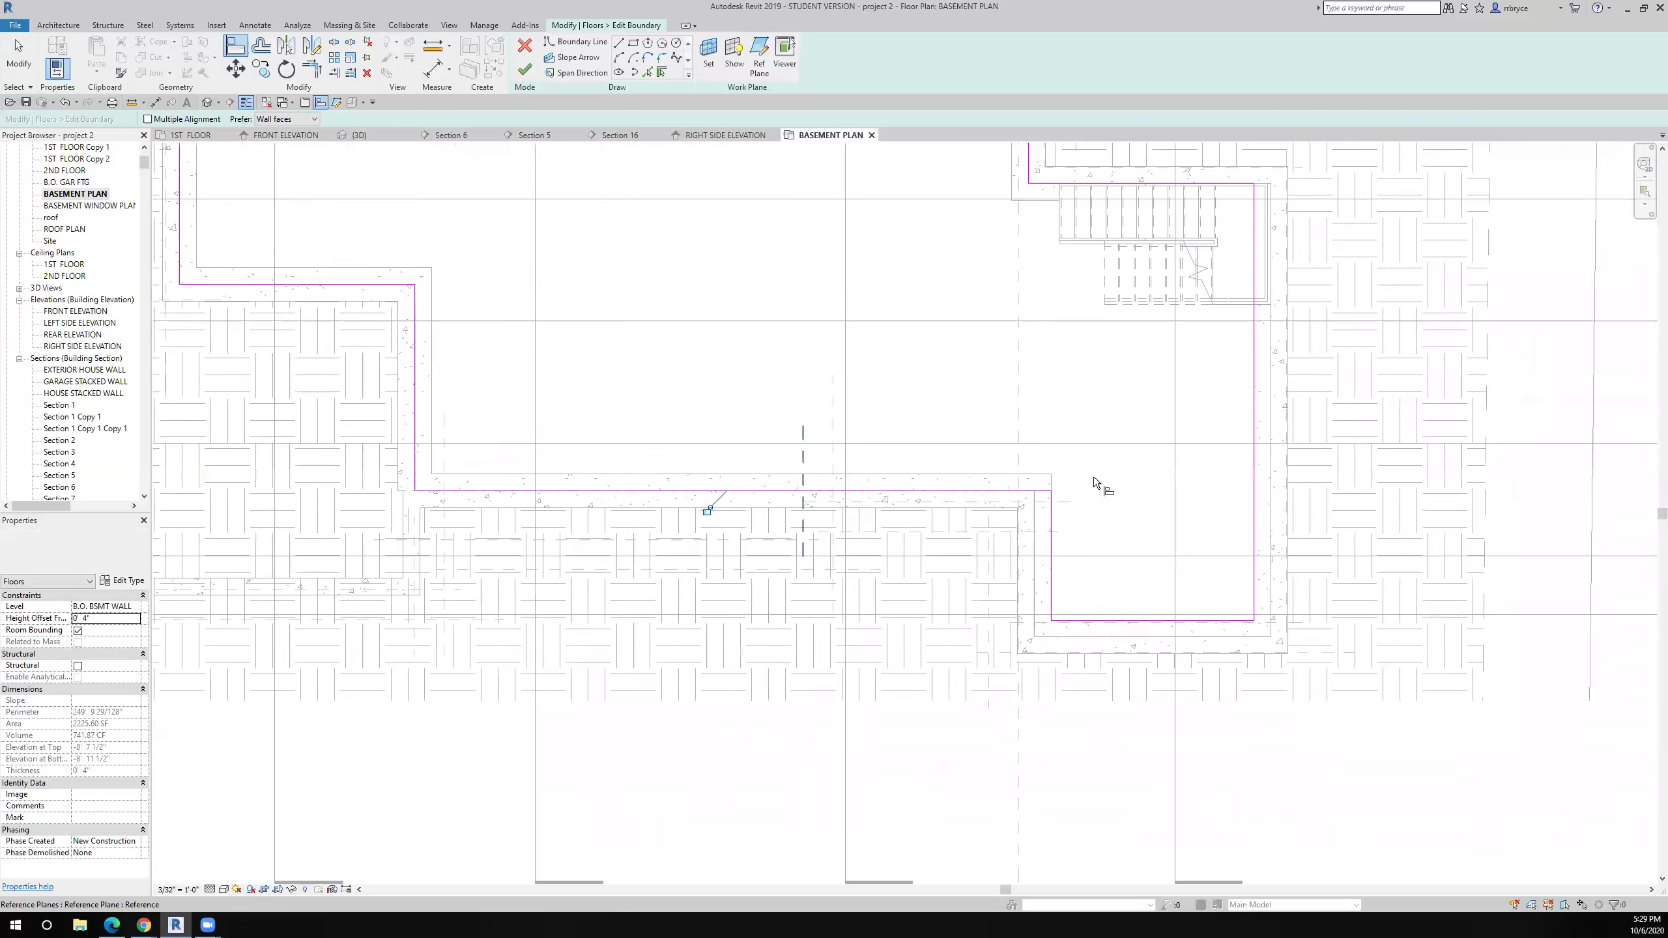
click(1034, 581)
click(1049, 588)
click(1079, 633)
click(1080, 621)
click(1271, 482)
click(1255, 477)
Check the whole slab boundary against the basement walls and finish the boundary edit
scroll(1168, 469, down, 3)
scroll(1166, 469, down, 3)
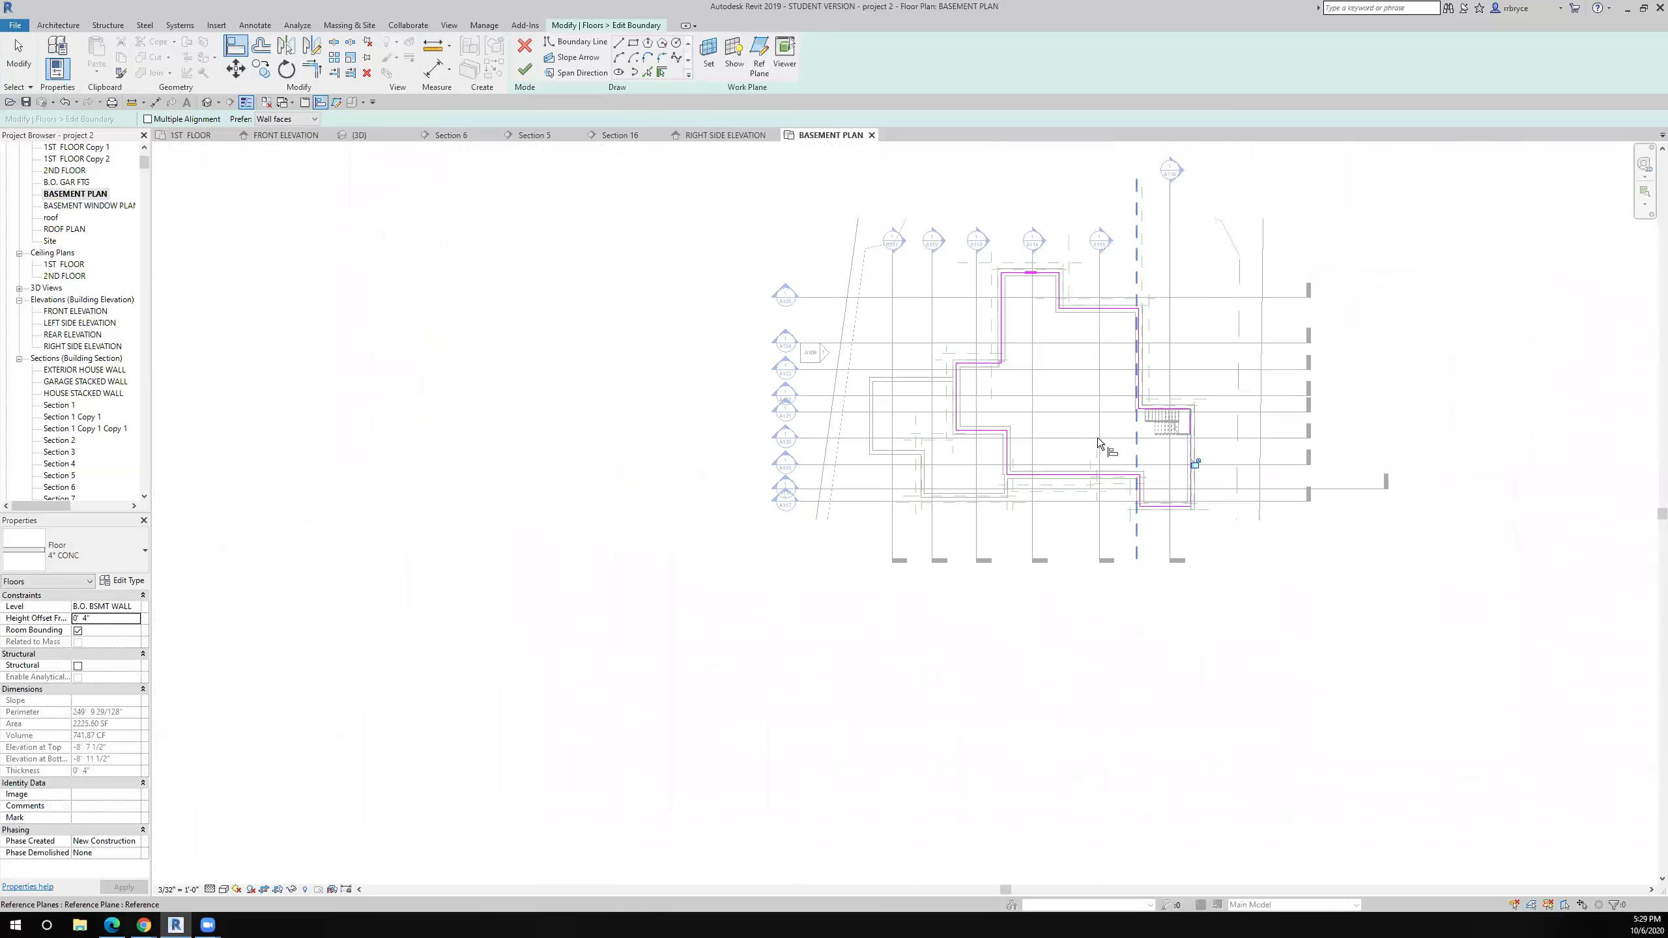
scroll(809, 485, up, 5)
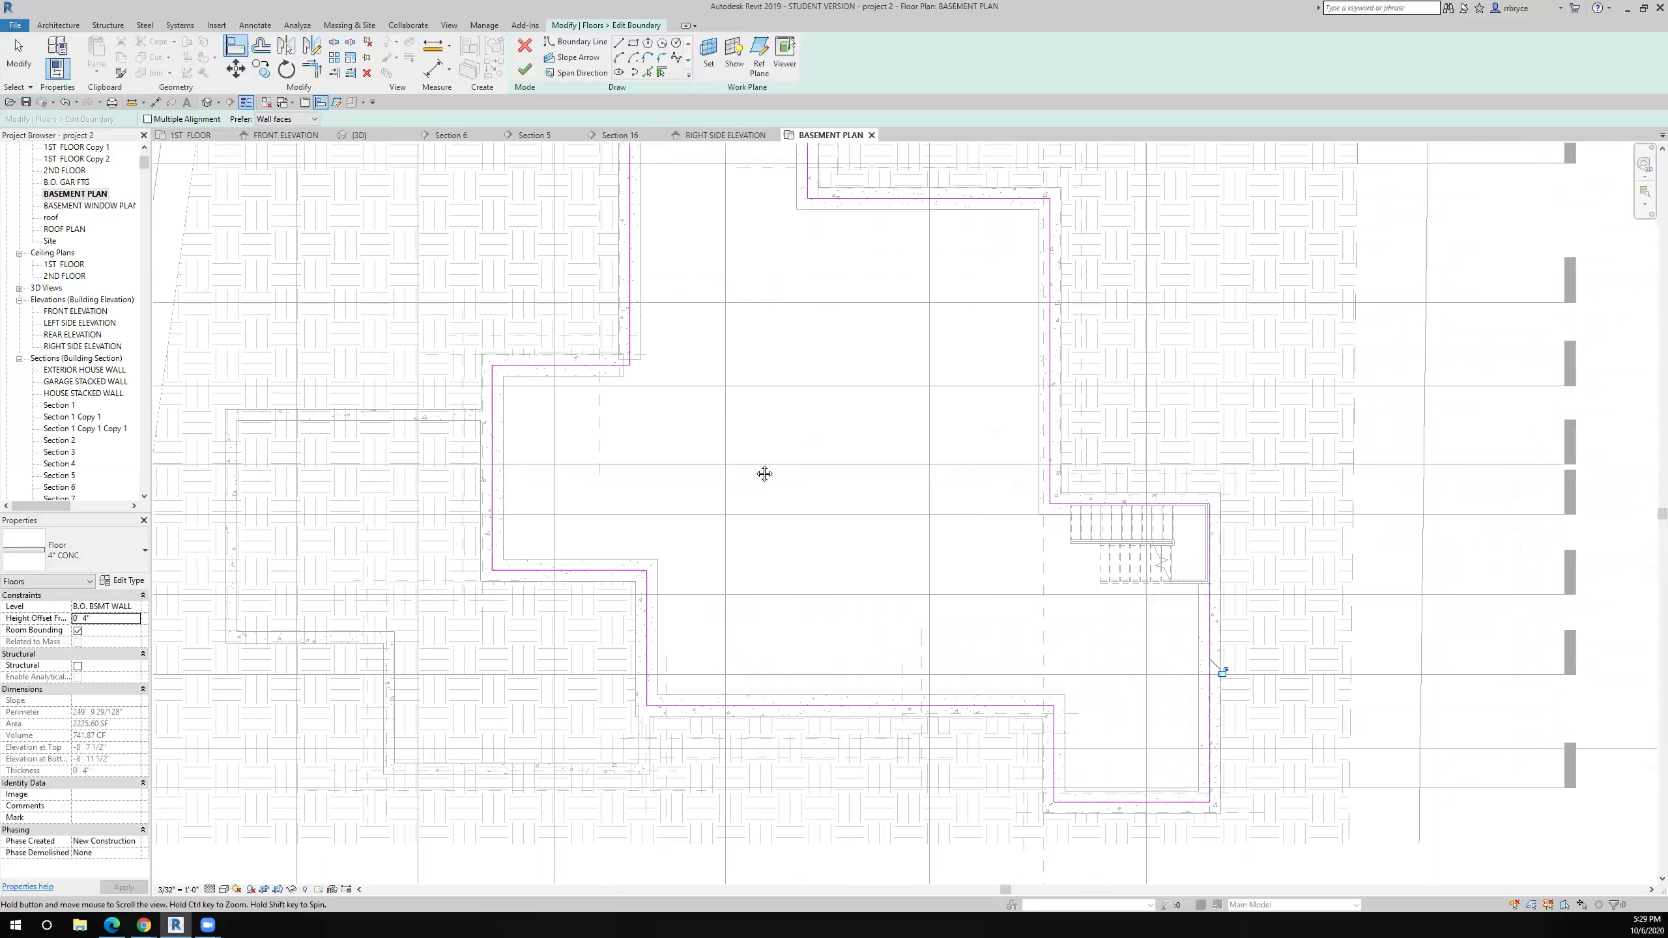
scroll(761, 476, down, 4)
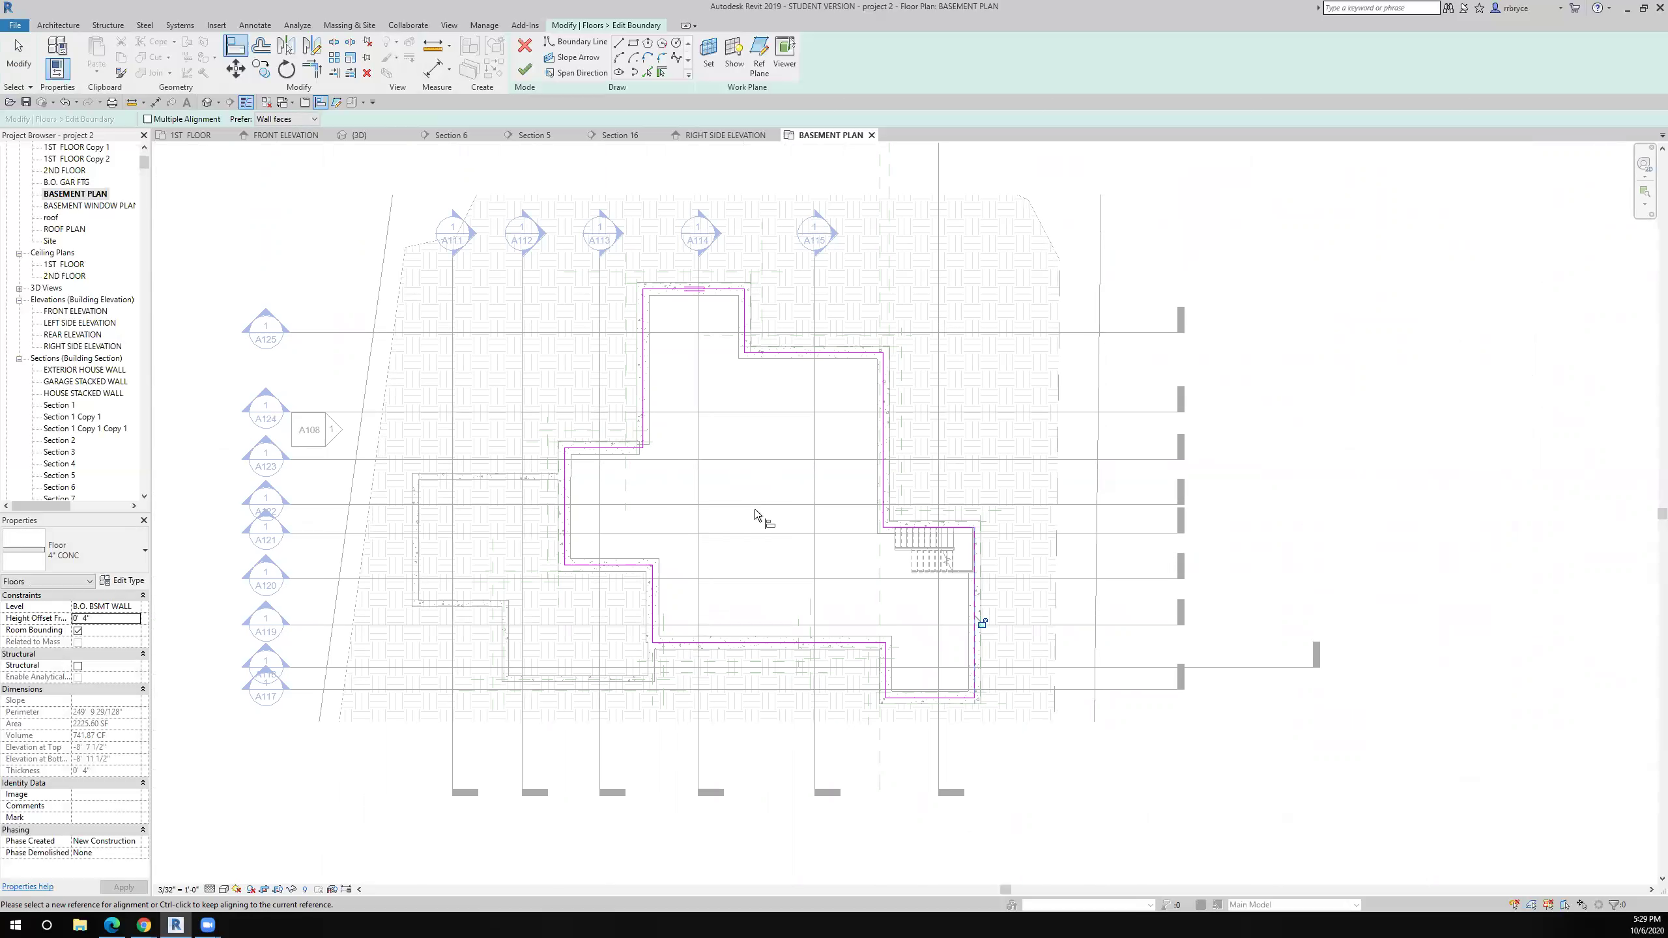
click(524, 69)
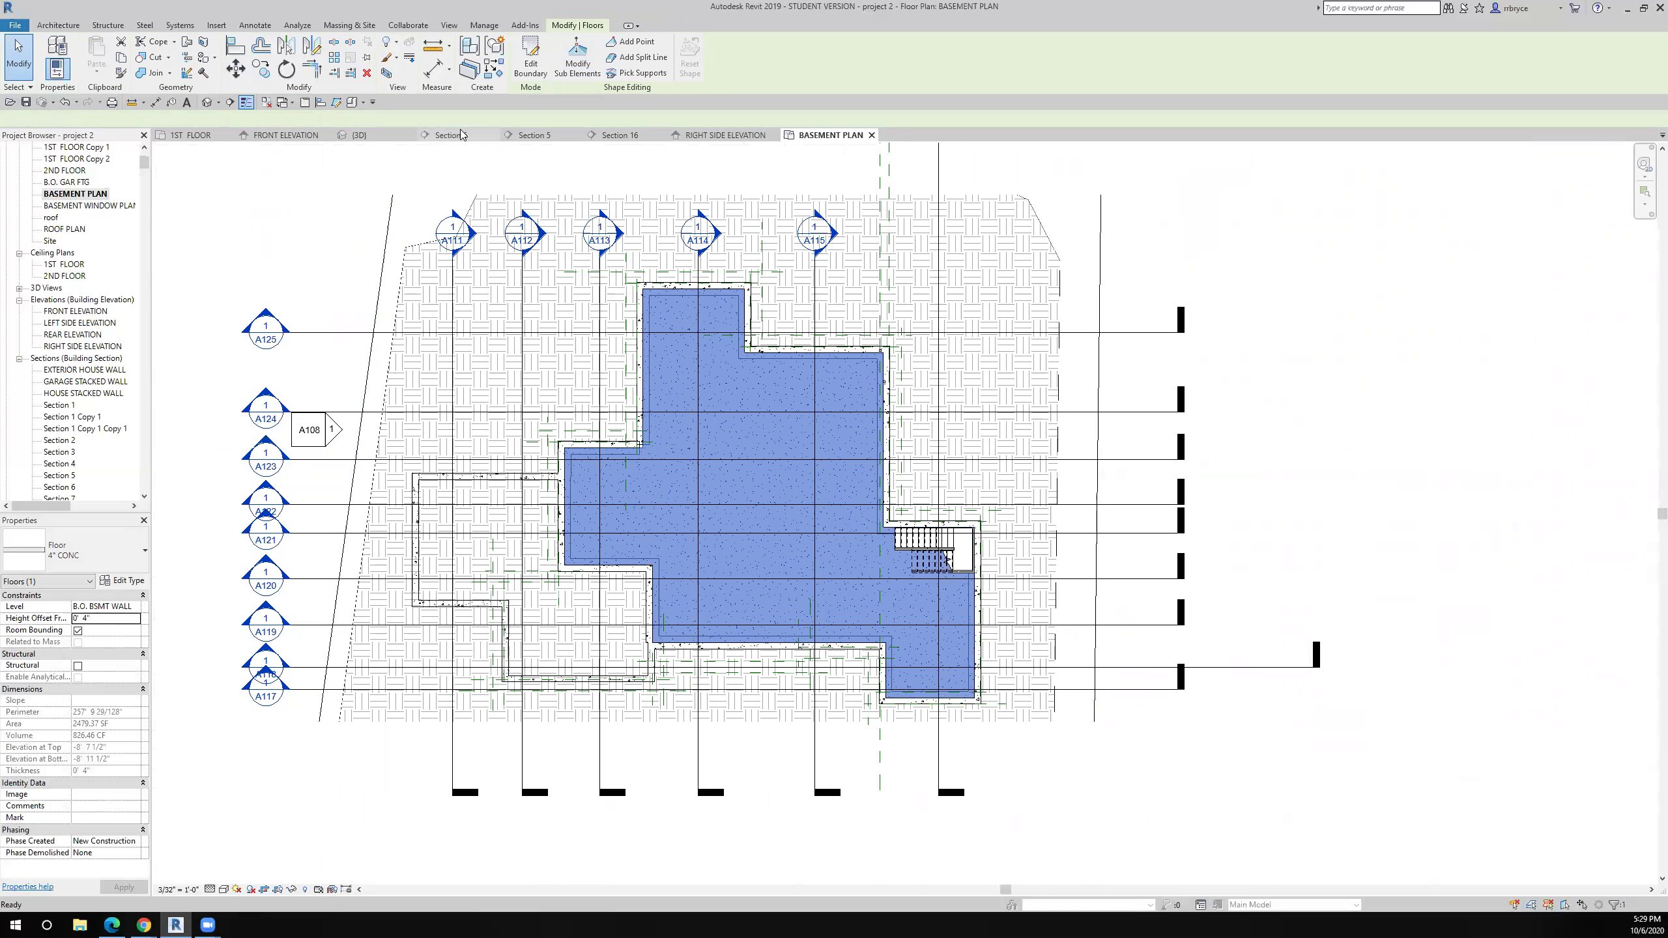
Examine the slab's fit against the foundation walls, bearing footings and levels in Section 6
click(492, 137)
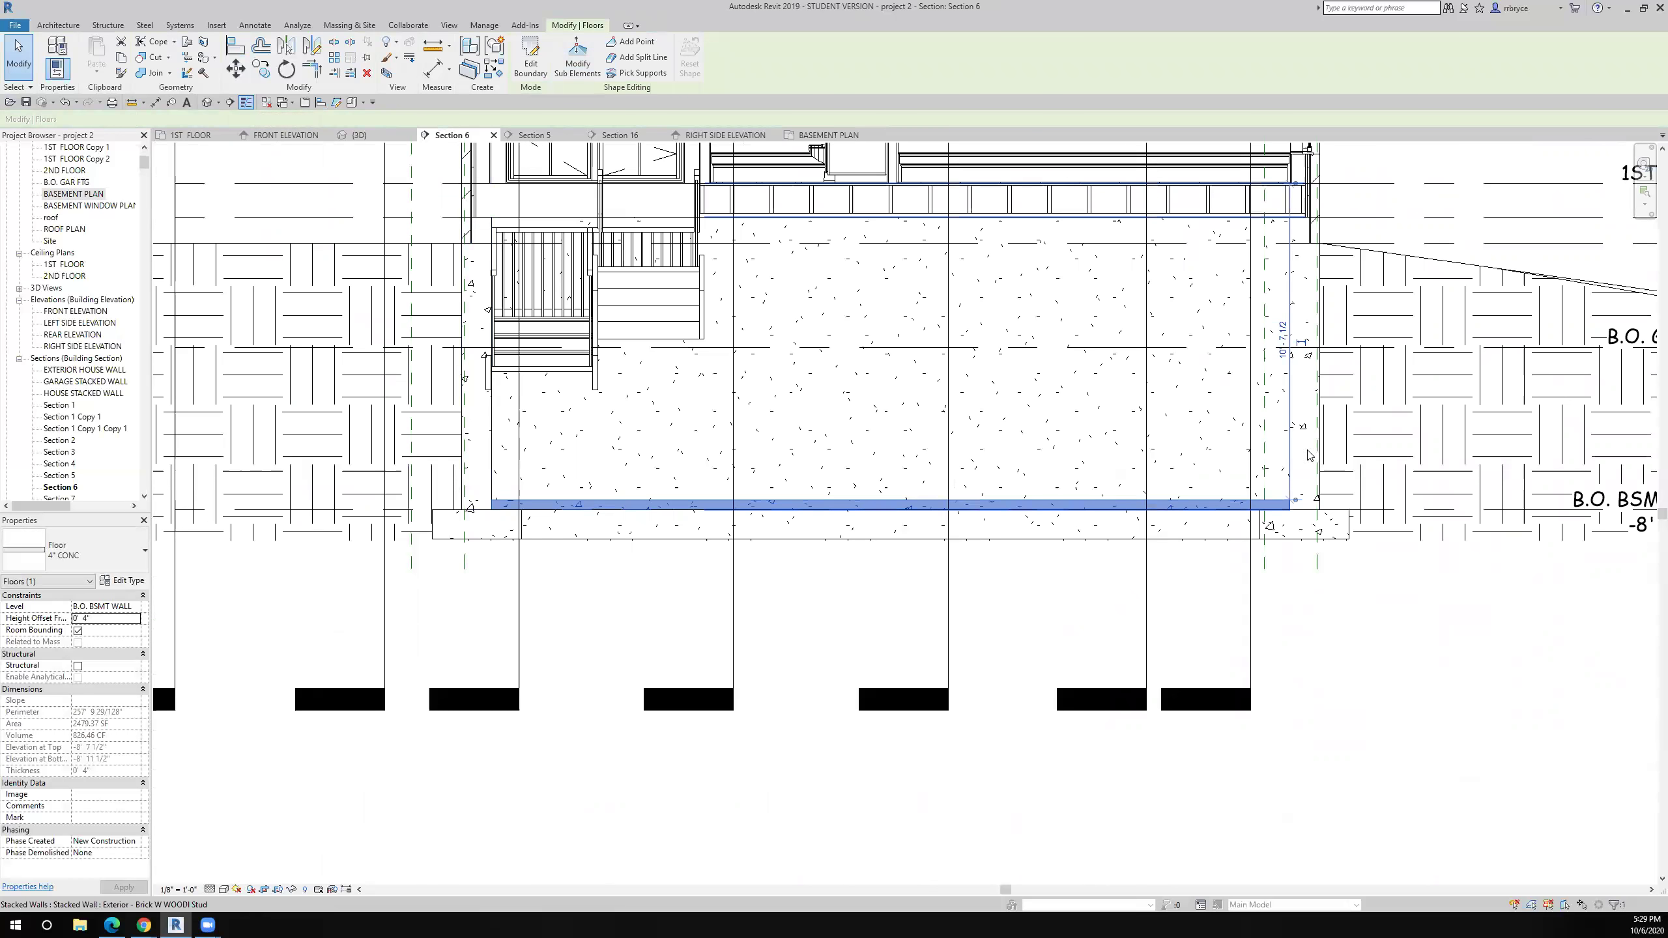
scroll(1299, 501, down, 3)
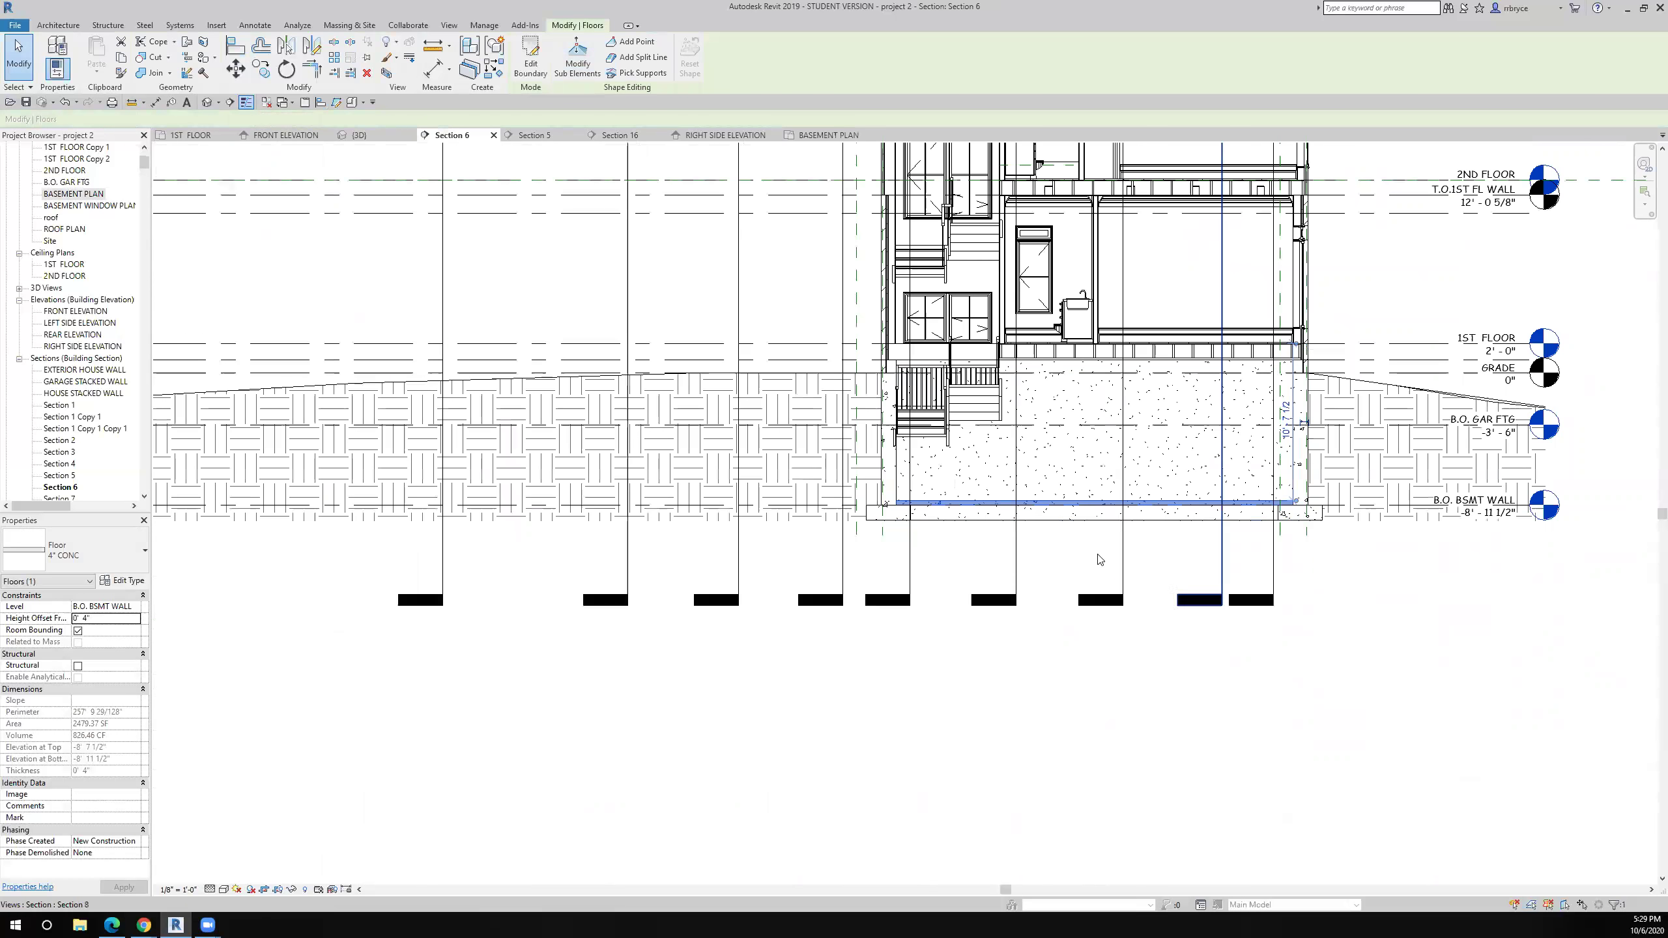
scroll(997, 563, up, 3)
scroll(798, 522, down, 3)
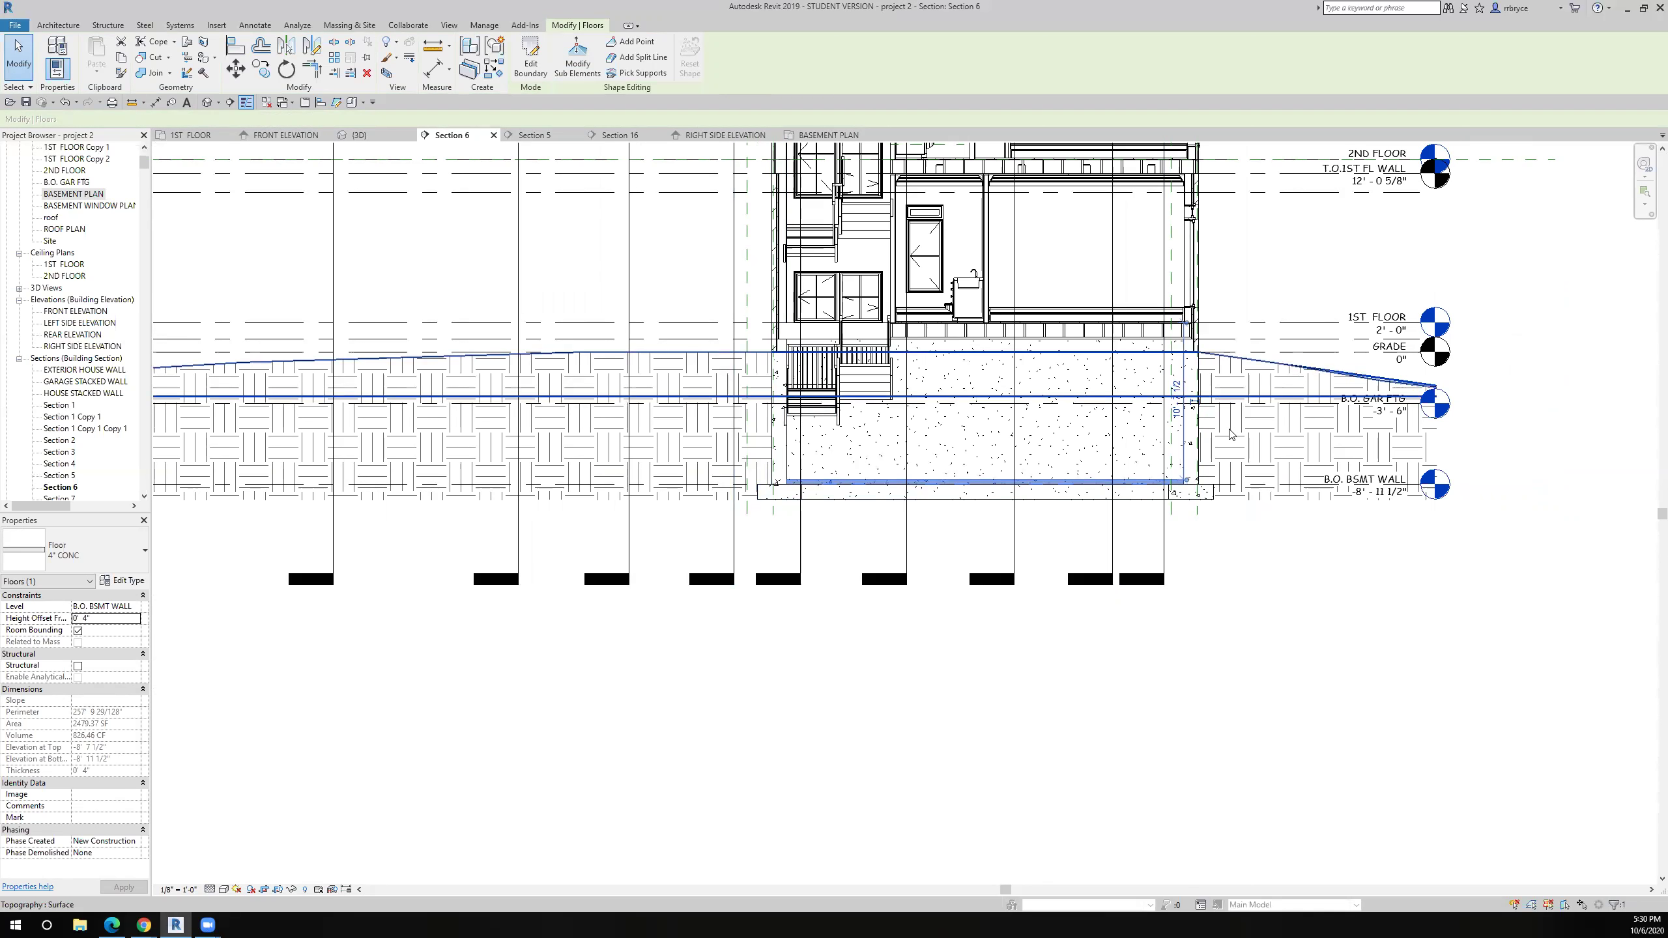
scroll(812, 474, up, 4)
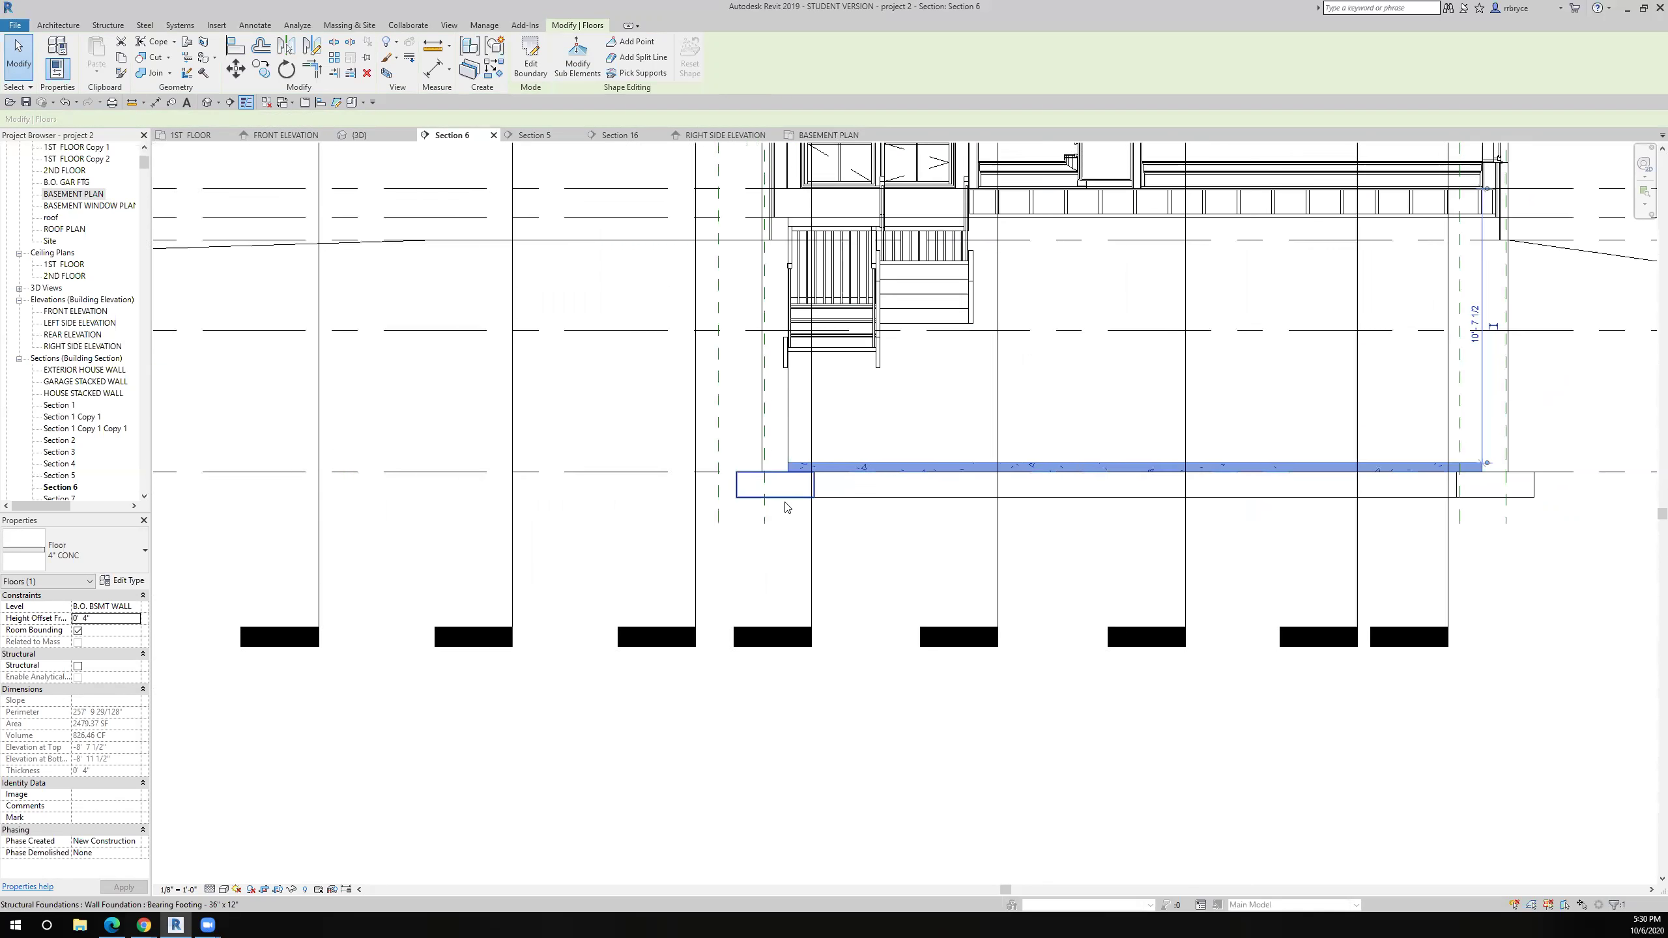
middle_drag(812, 474, 407, 455)
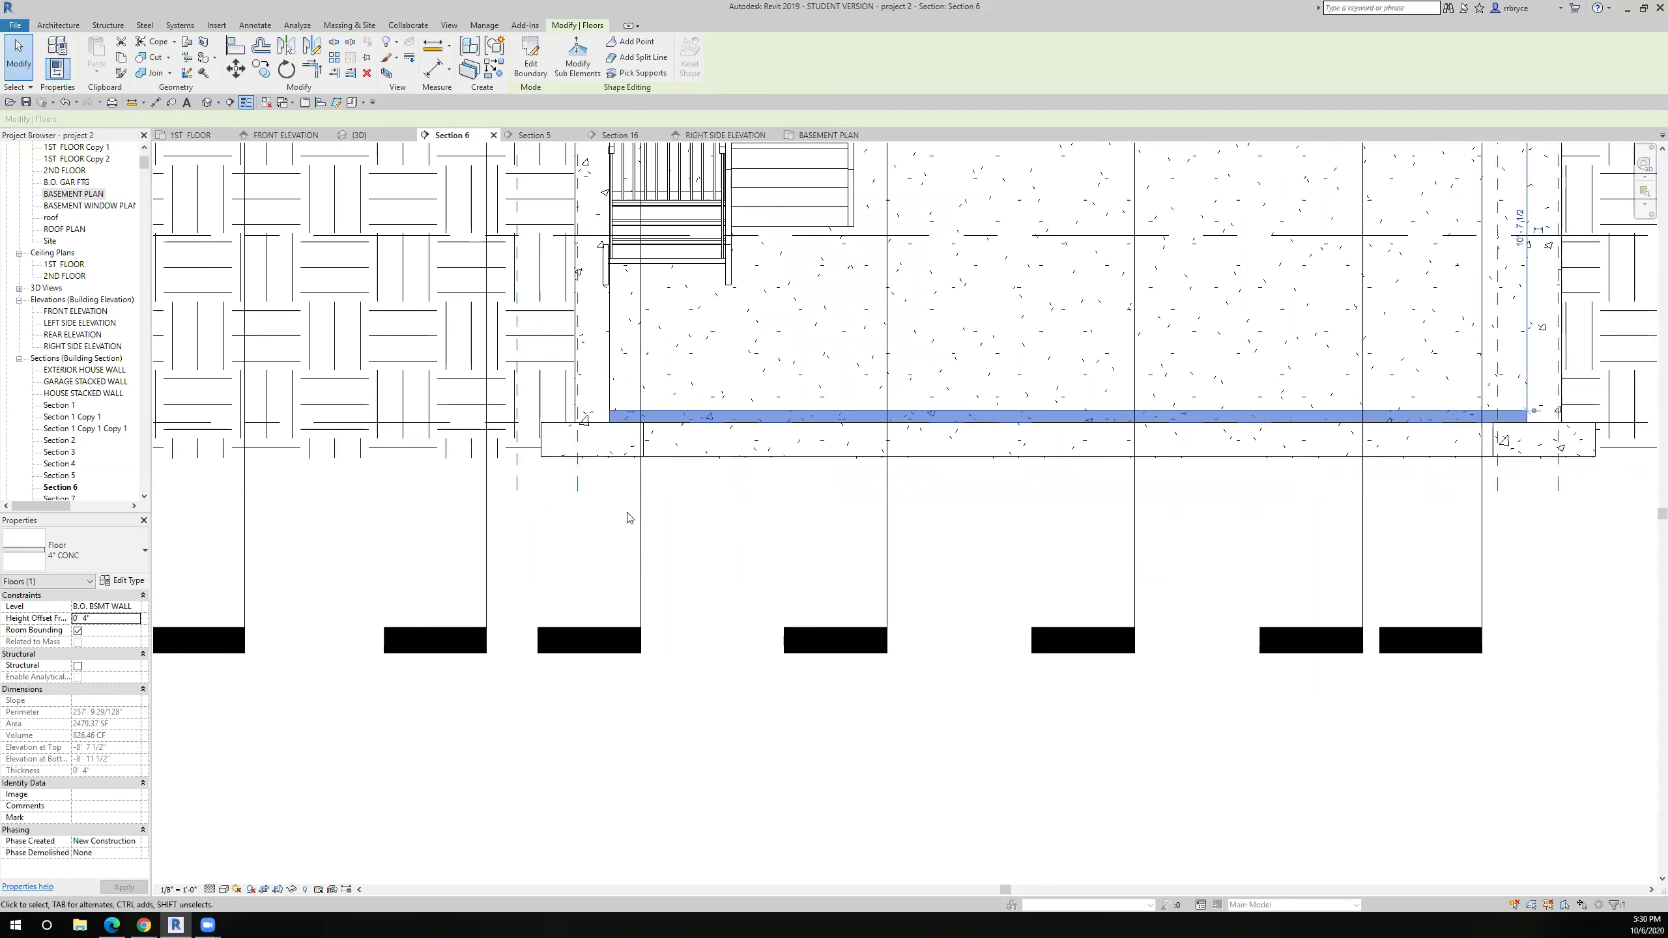
scroll(625, 518, up, 1)
scroll(606, 506, down, 2)
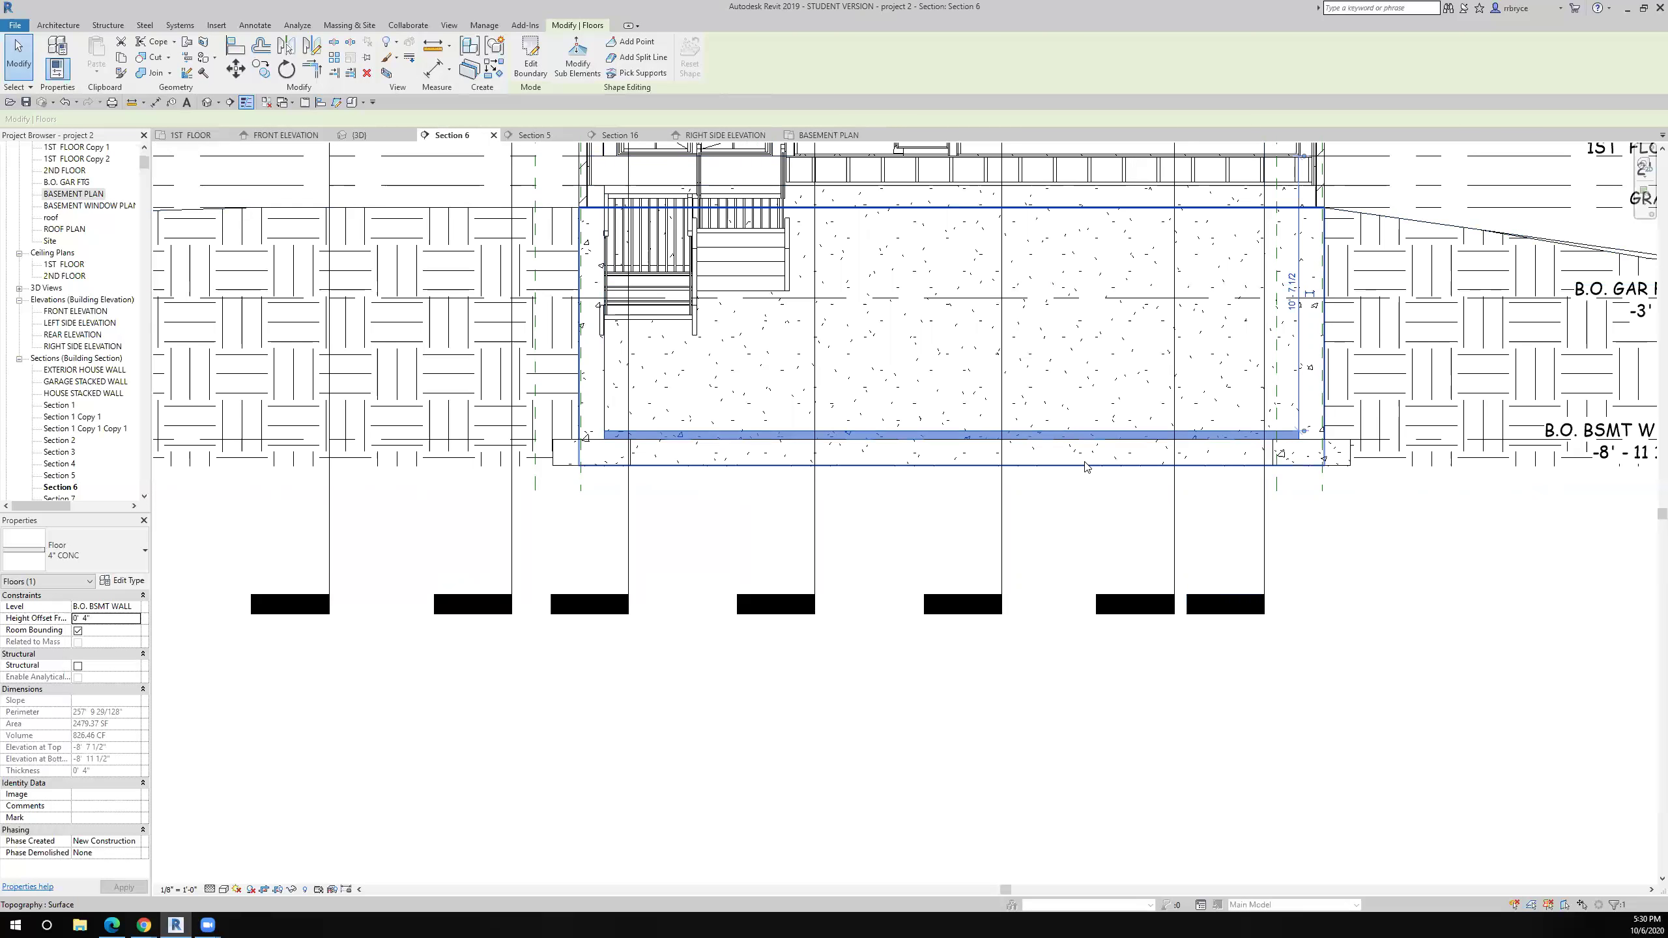
scroll(1090, 460, down, 5)
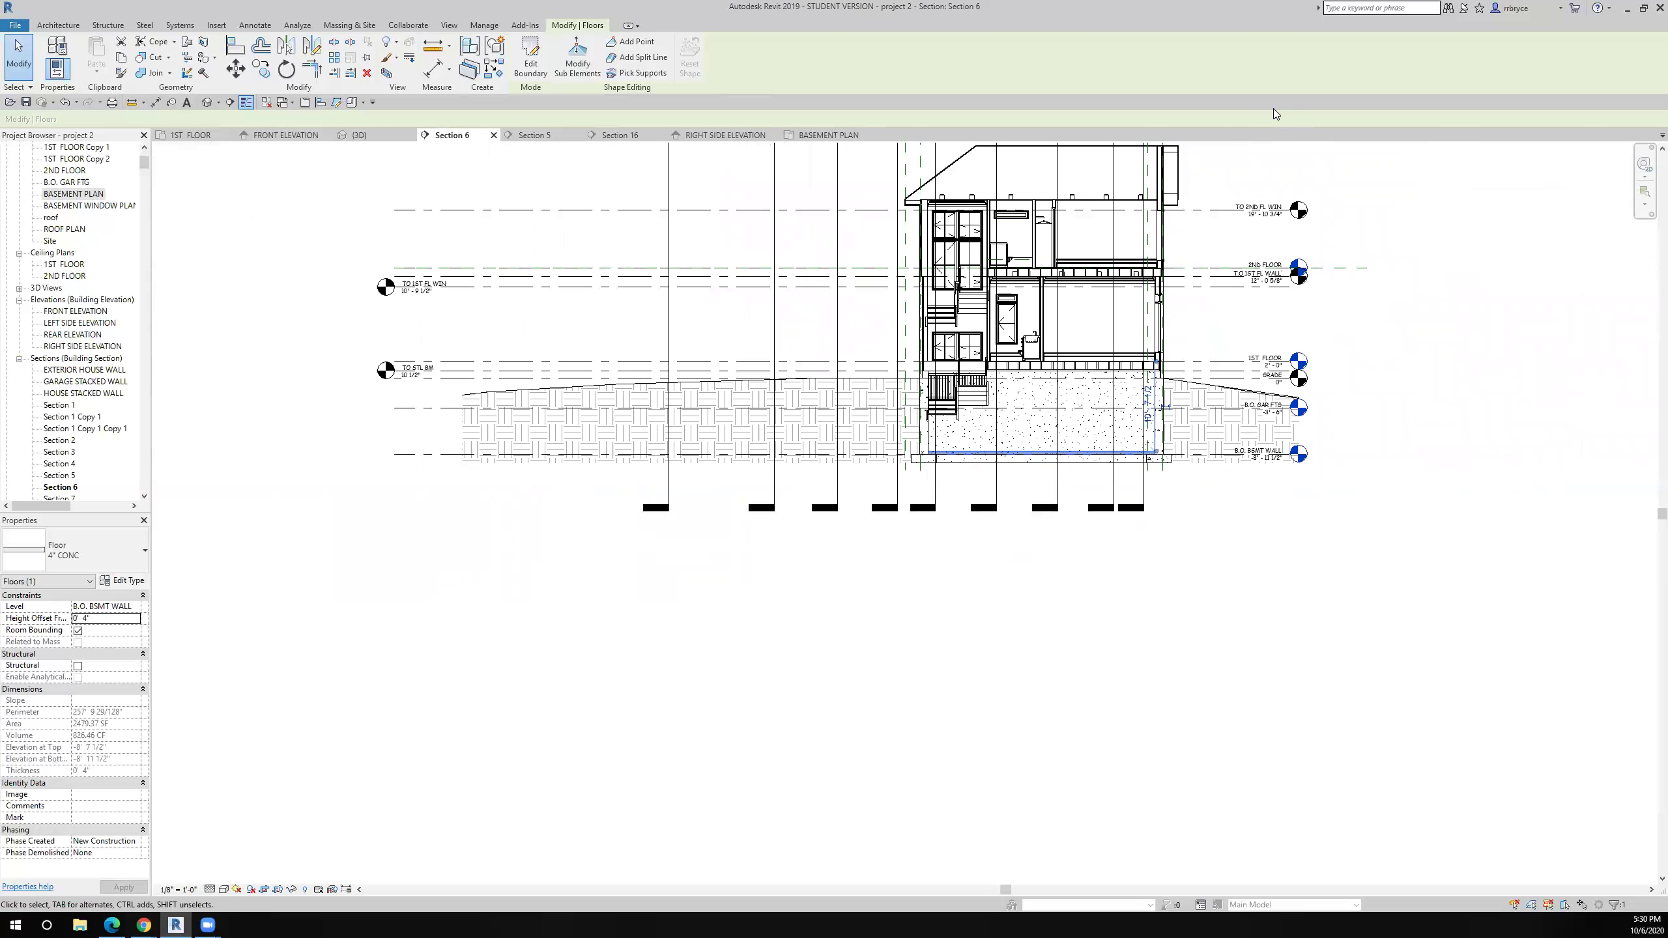